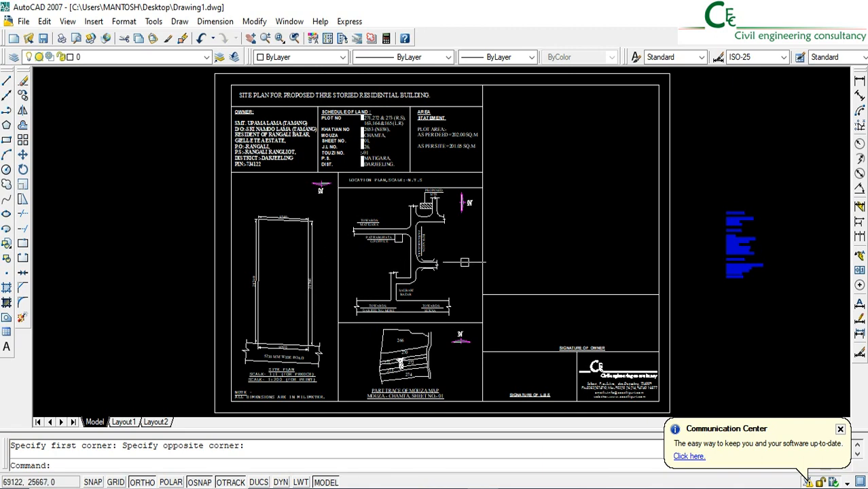
# Examine the floor-wise room requirements list beside the site plan sheet
pyautogui.scroll(6, 748, 225)
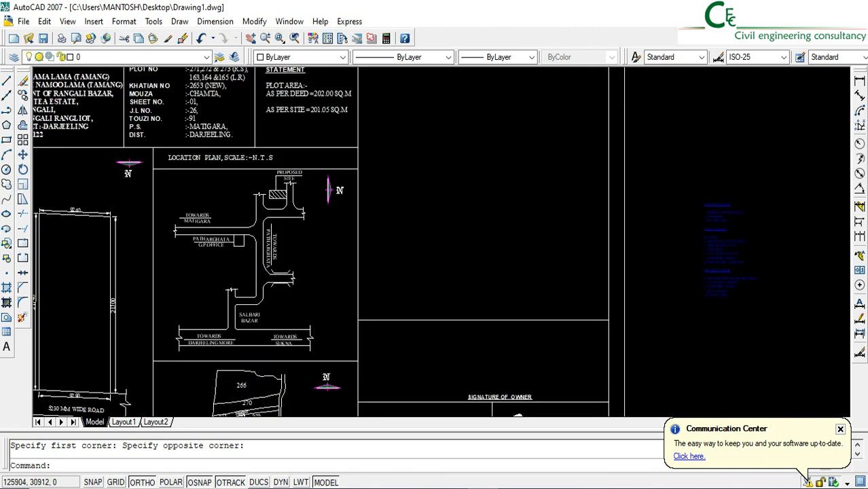
pyautogui.moveTo(675, 220); pyautogui.dragTo(507, 178, button='middle')
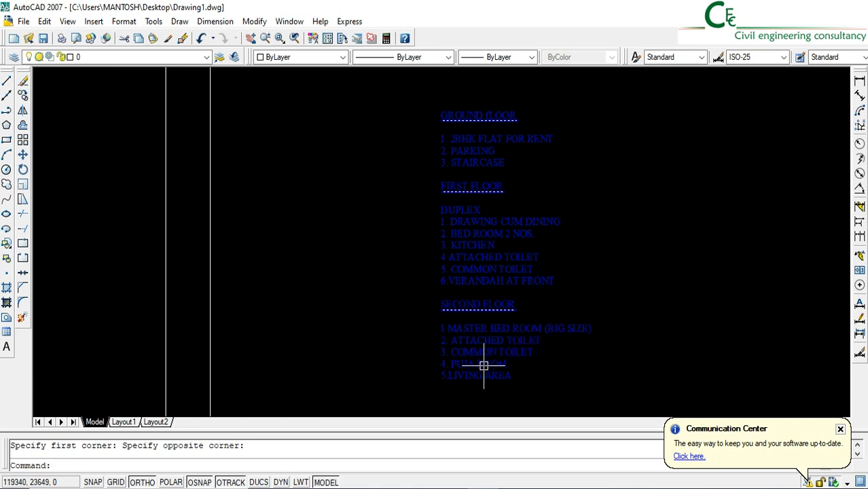
pyautogui.press('Escape')
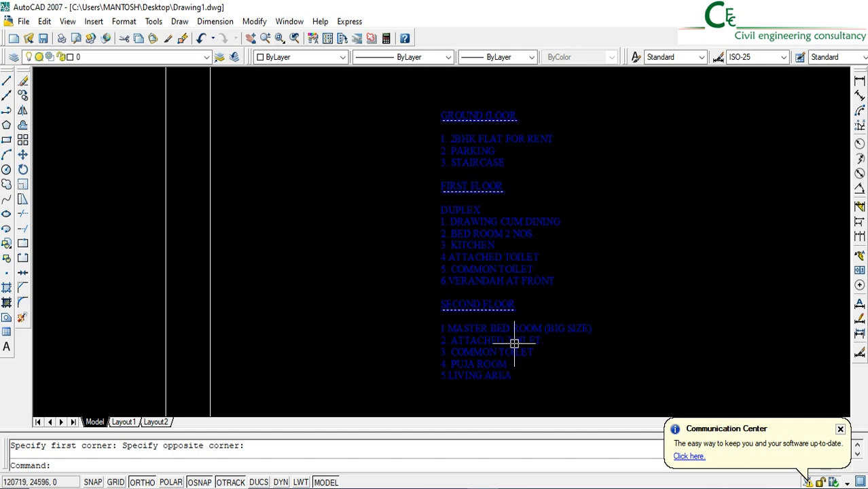
# Copy the site plan's plot outline with its dimensions and road horizontally to the empty area beyond the room requirements list
pyautogui.scroll(-3, 508, 330)
pyautogui.scroll(-5, 292, 334)
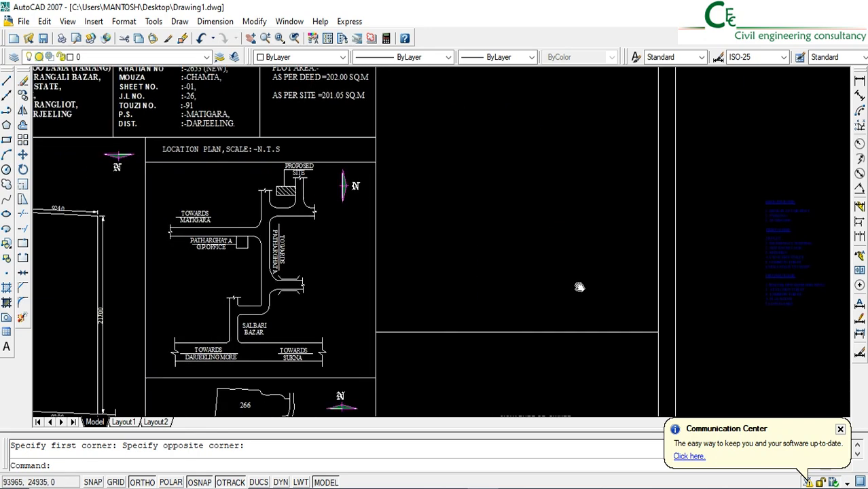
pyautogui.moveTo(235, 333); pyautogui.dragTo(238, 333, button='middle')
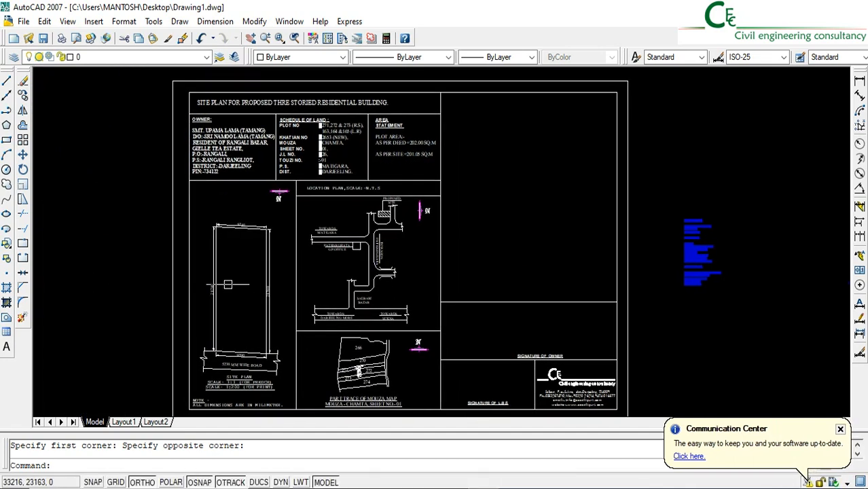
pyautogui.click(23, 97)
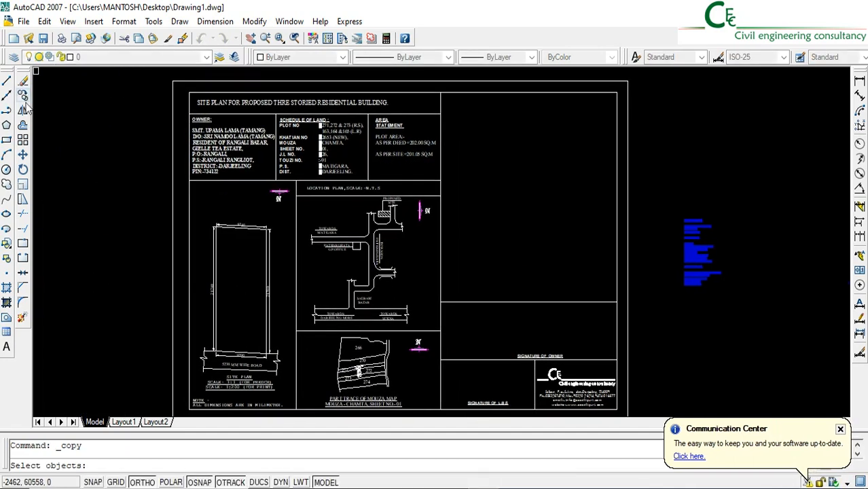
pyautogui.click(195, 214)
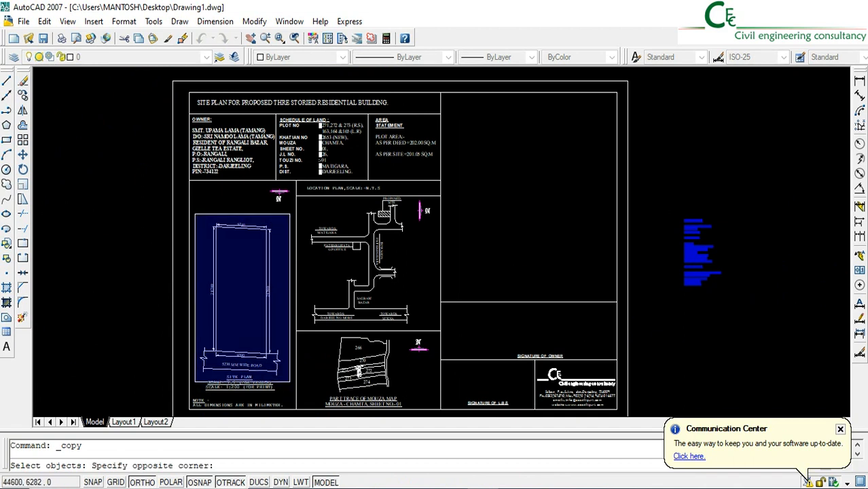
pyautogui.click(289, 386)
pyautogui.press('Return')
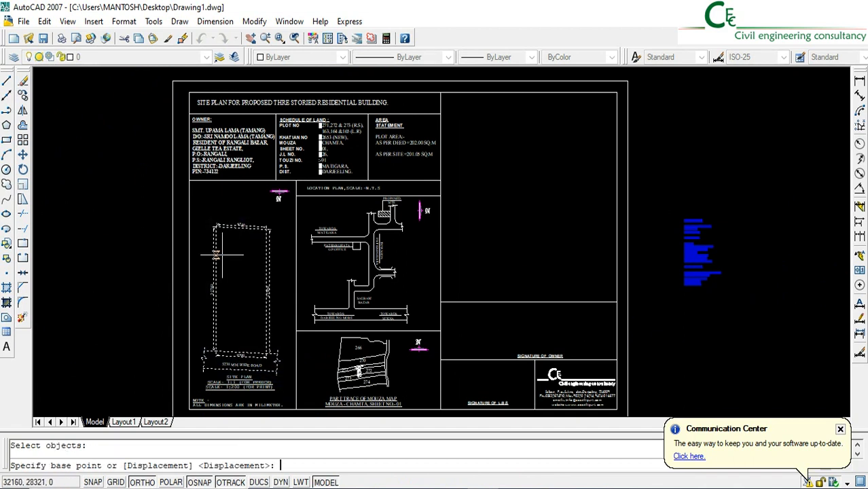
pyautogui.click(224, 294)
pyautogui.moveTo(677, 330); pyautogui.dragTo(377, 332, button='middle')
pyautogui.click(493, 332)
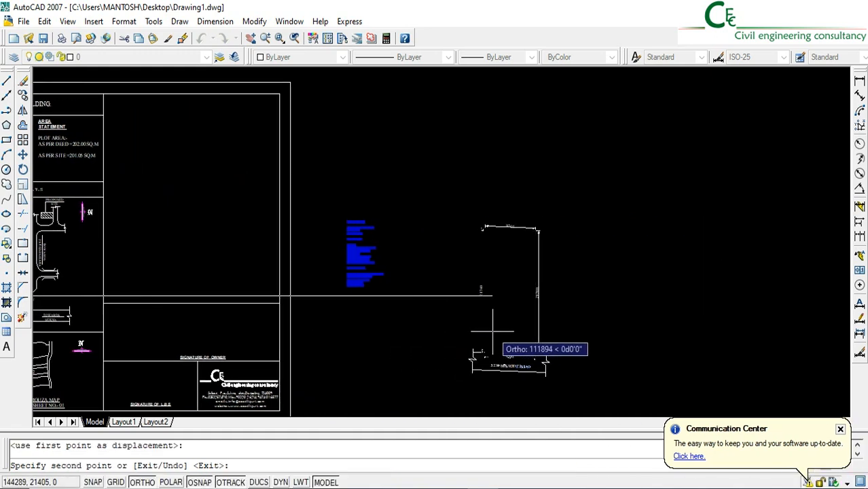
pyautogui.press('Return')
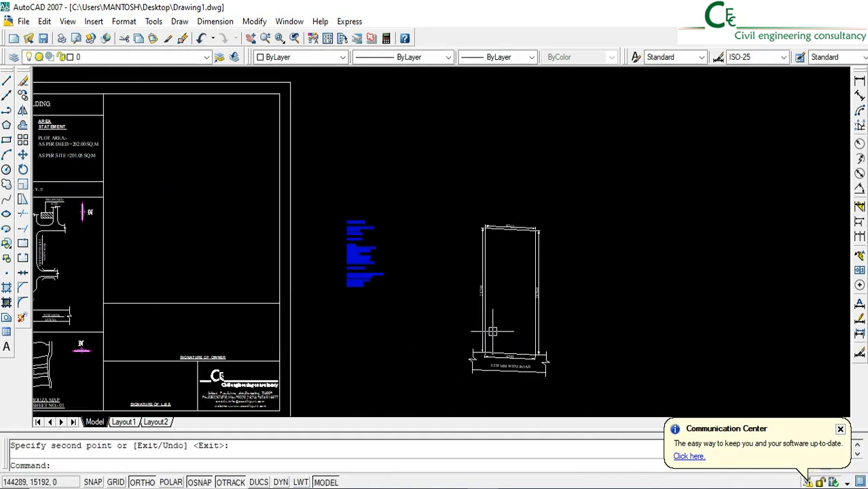
# Check the copied plot's front road width against the permissible building height slide of the Building Rule presentation in PowerPoint
pyautogui.scroll(3, 492, 331)
pyautogui.moveTo(553, 319); pyautogui.dragTo(507, 295, button='middle')
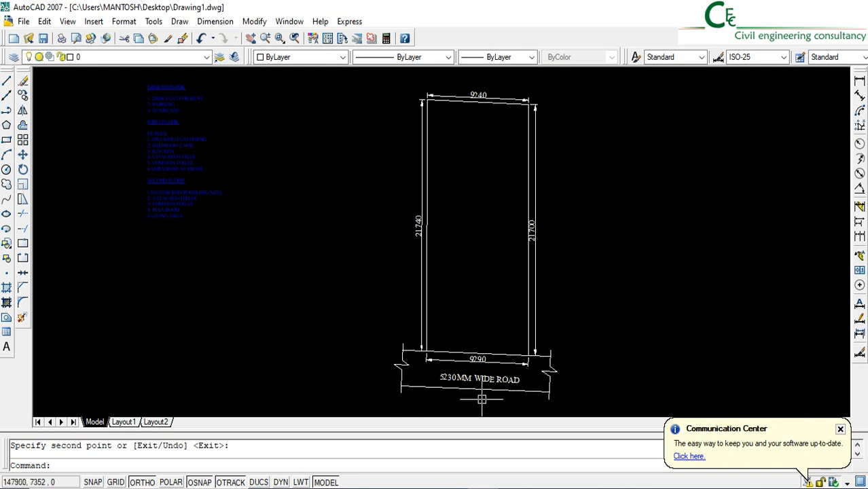
pyautogui.scroll(2, 445, 391)
pyautogui.scroll(2, 445, 392)
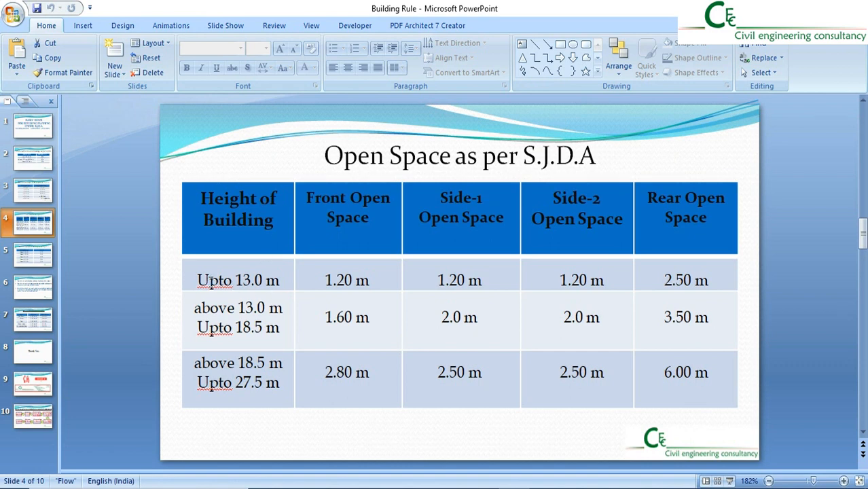
pyautogui.click(32, 198)
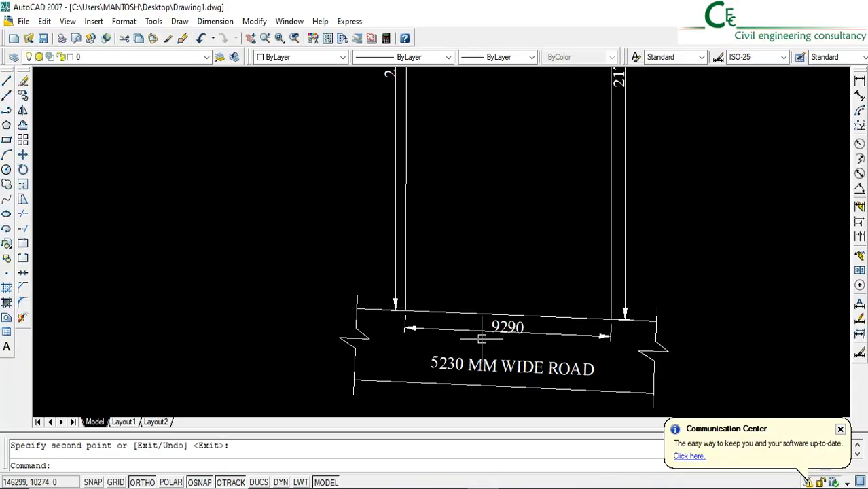
# Inspect the plot's sides in AutoCAD and consult the S.J.D.A open space slide of the Building Rule presentation in PowerPoint
pyautogui.moveTo(475, 291); pyautogui.dragTo(449, 324, button='middle')
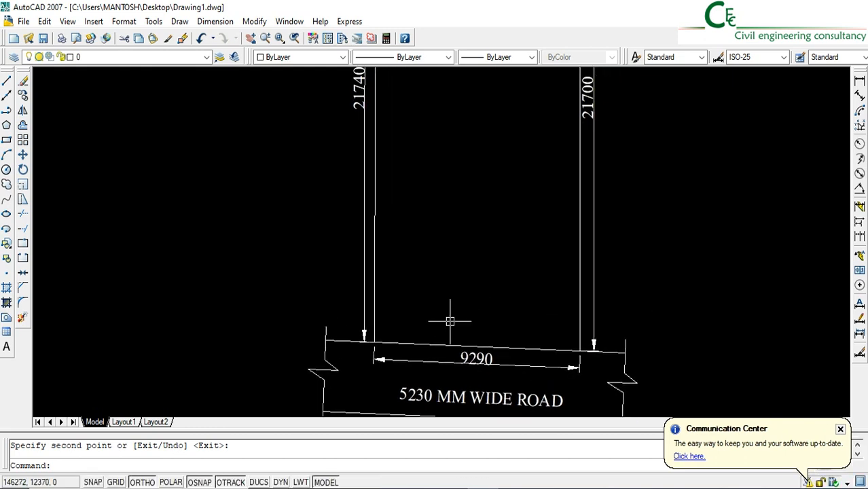
pyautogui.moveTo(438, 280); pyautogui.dragTo(417, 378, button='middle')
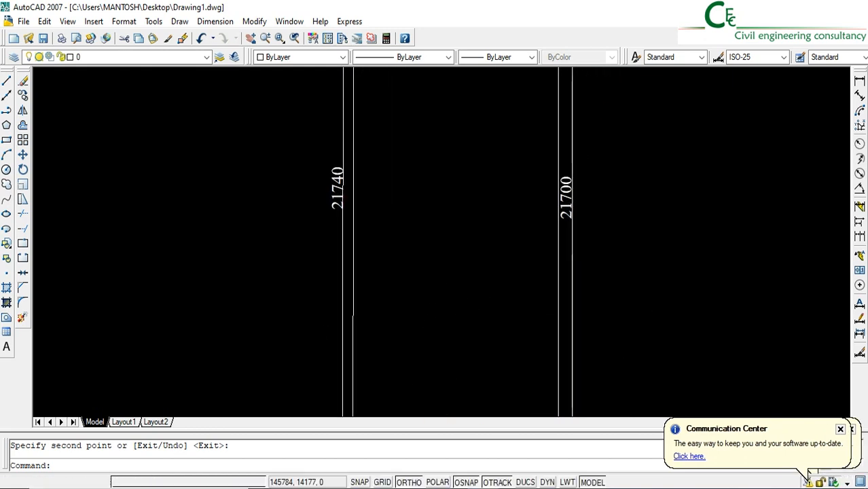
pyautogui.scroll(-2, 414, 355)
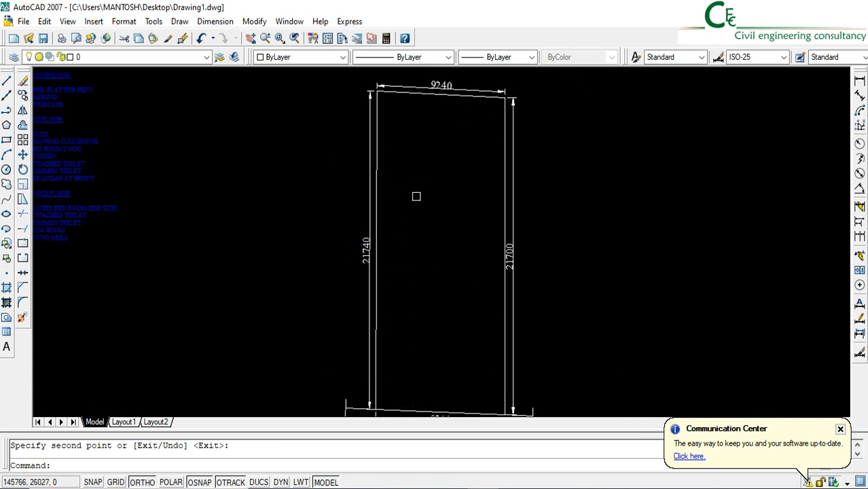
pyautogui.click(514, 166)
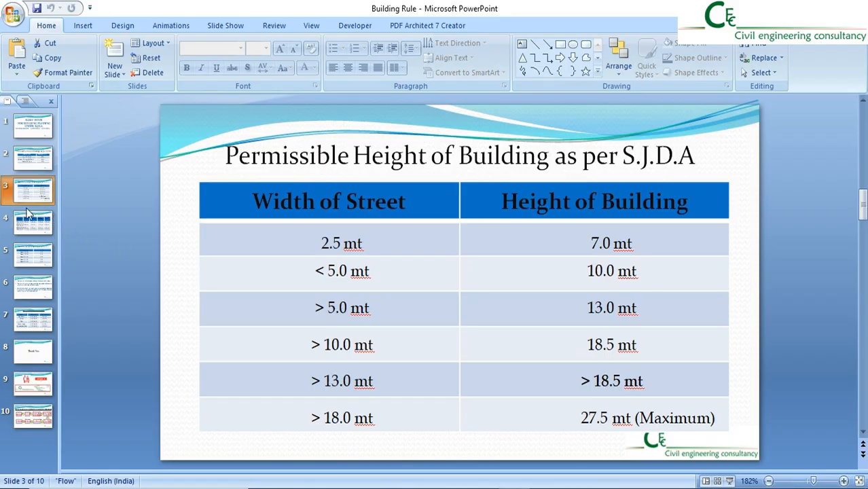
pyautogui.click(28, 231)
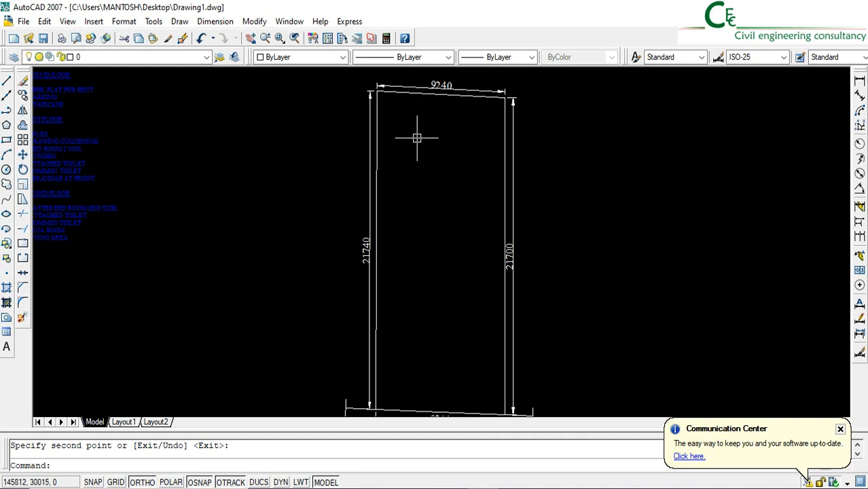
# In AutoCAD, explode the copied plot boundary and offset its rear edge 2500 mm inward for the rear open space
pyautogui.click(419, 95)
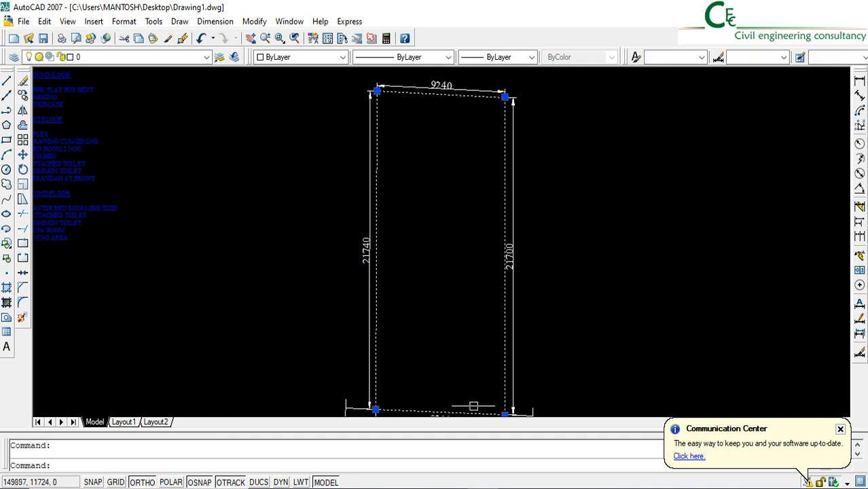
pyautogui.click(21, 318)
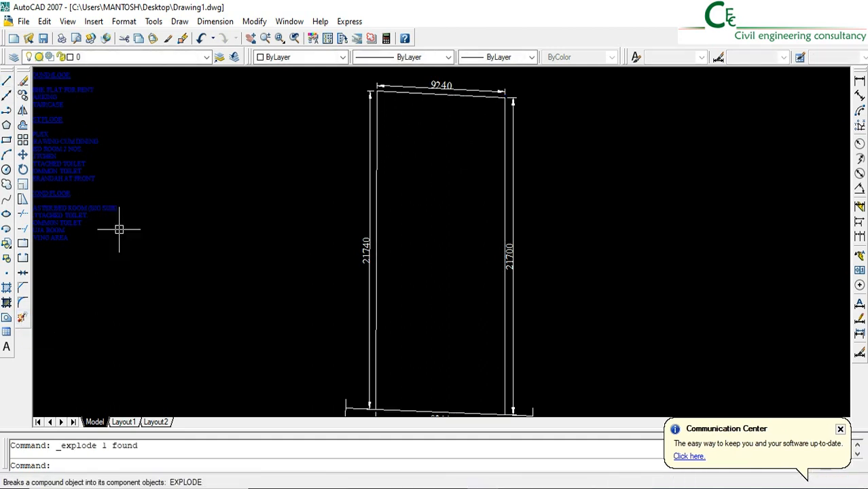
pyautogui.click(23, 126)
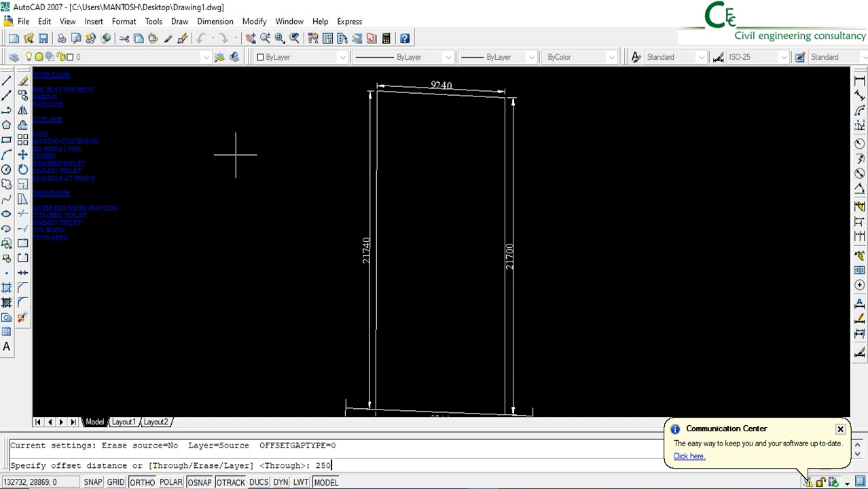
pyautogui.write('2500')
pyautogui.press('Return')
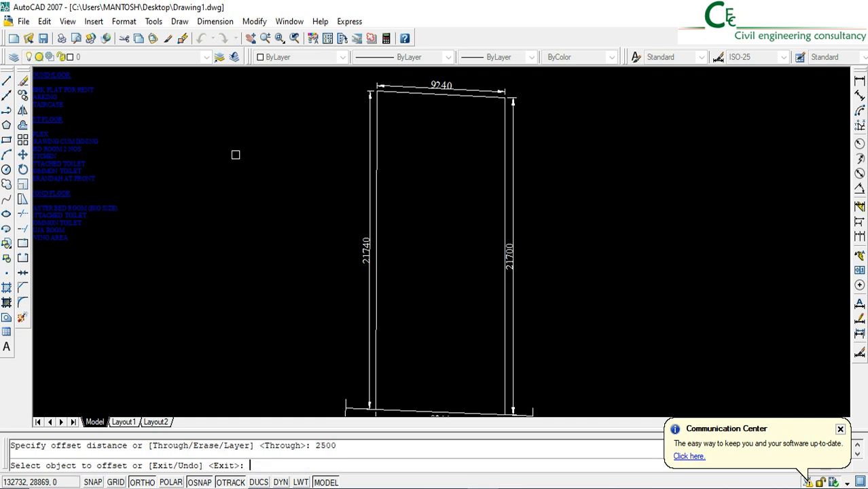
pyautogui.click(424, 95)
pyautogui.click(416, 172)
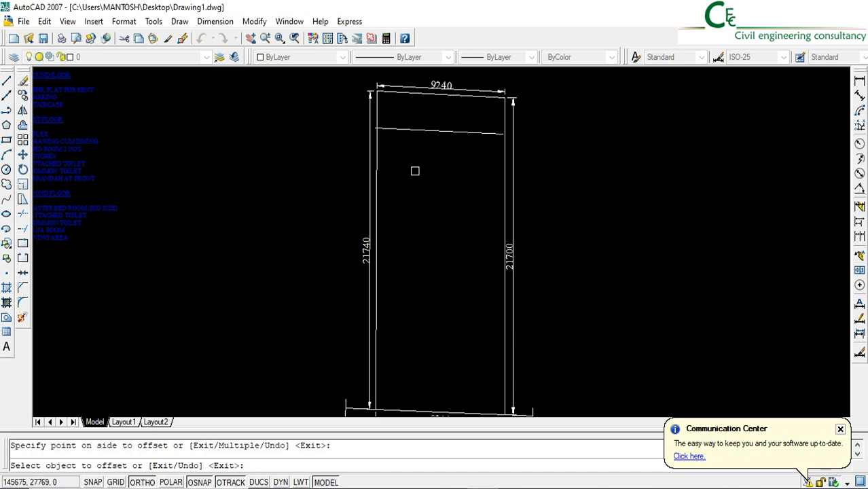
pyautogui.press('Return')
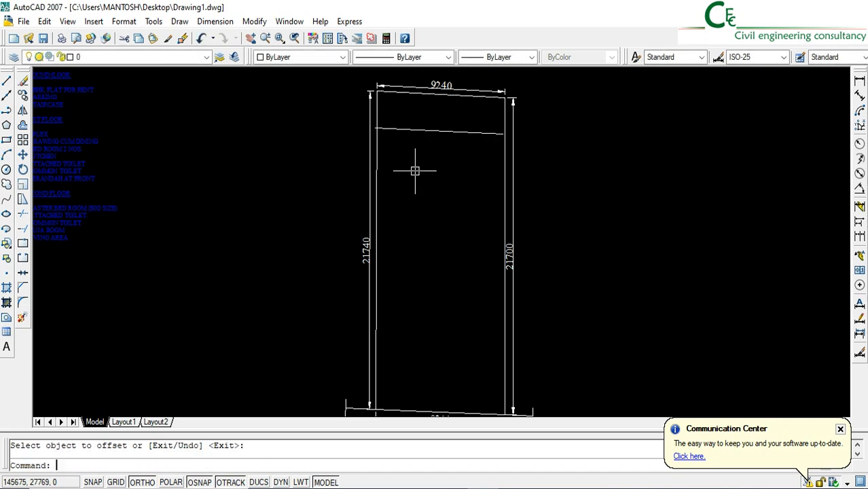
# Offset both side edges and the front edge of the plot 1200 mm inward for the remaining open spaces
pyautogui.click(23, 126)
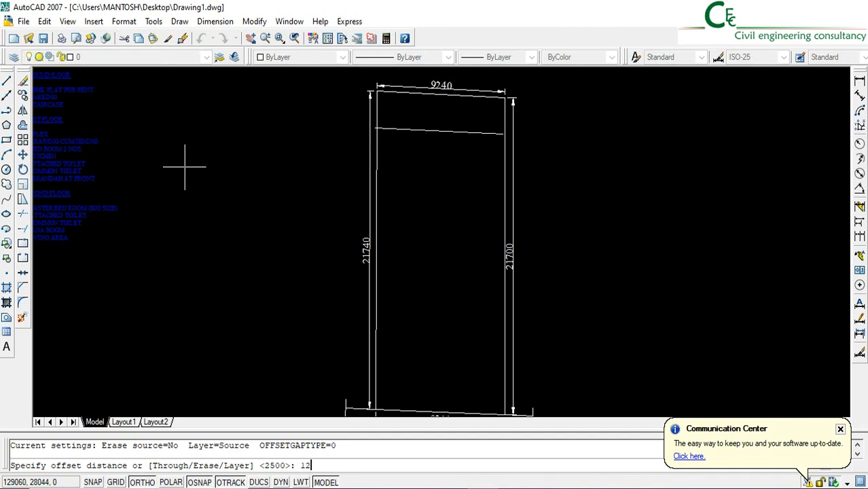
pyautogui.press('Return')
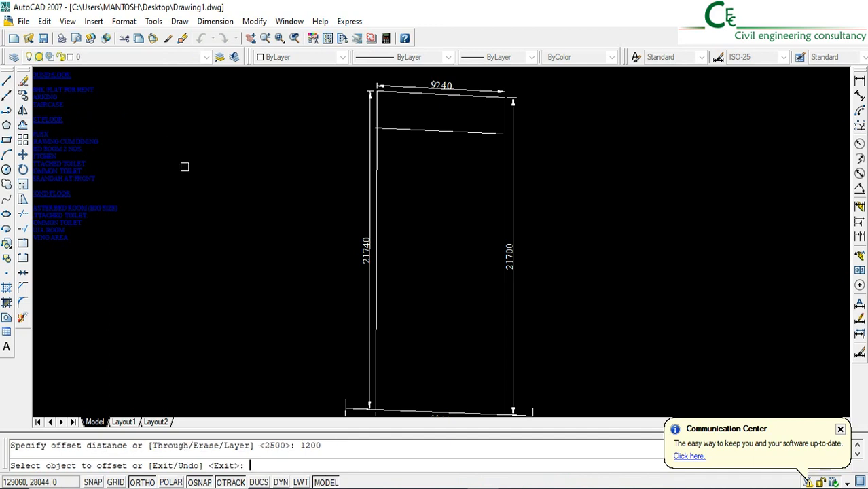
pyautogui.click(378, 222)
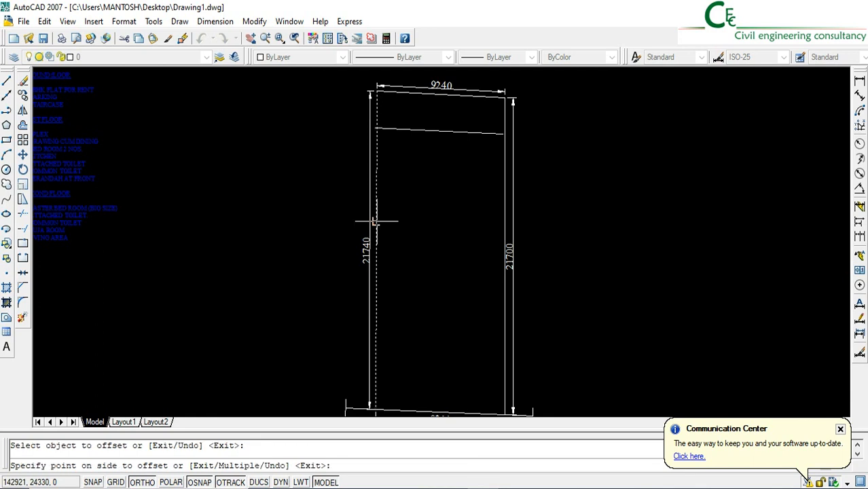
pyautogui.click(423, 239)
pyautogui.click(504, 218)
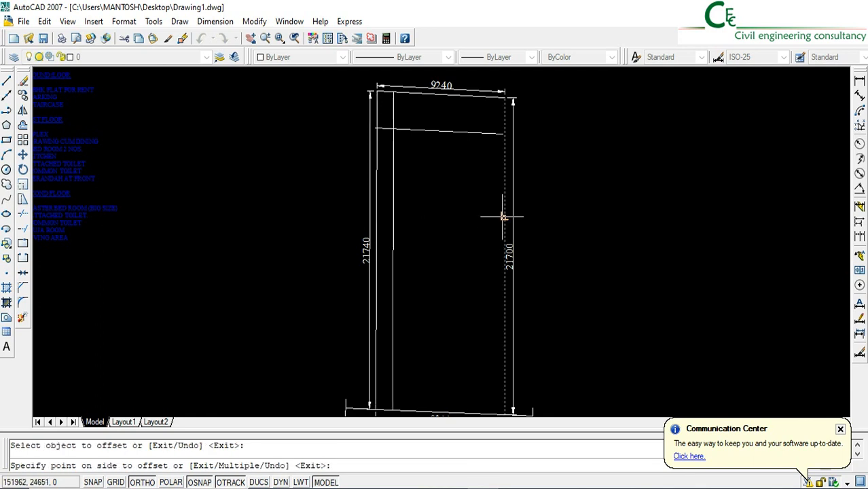
pyautogui.click(453, 225)
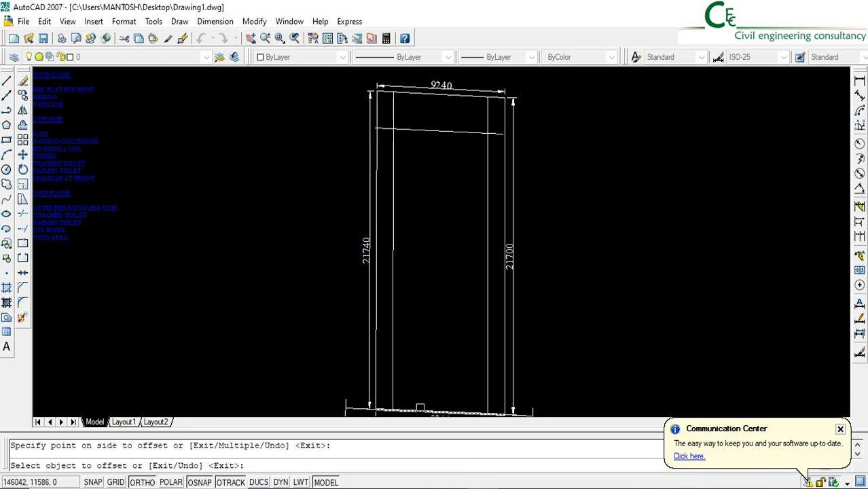
pyautogui.click(419, 411)
pyautogui.click(436, 278)
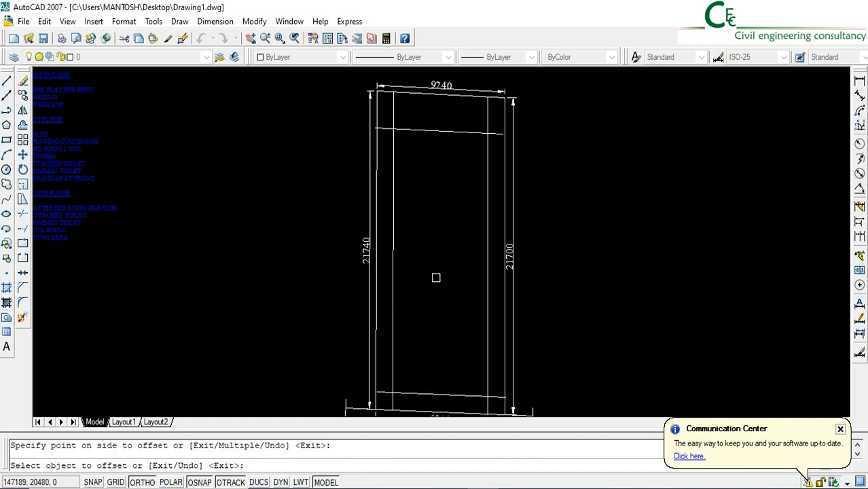
pyautogui.press('Return')
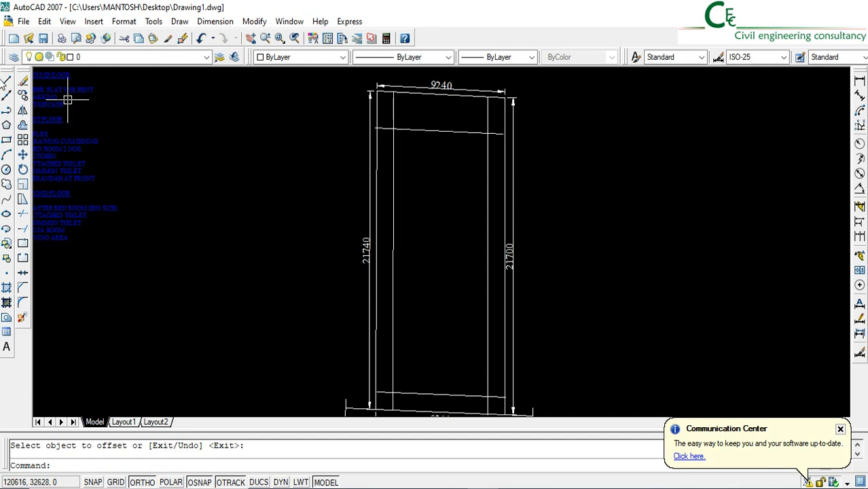
# Draw a horizontal line from the rear setback line's intersection with the right side setback line to past the left side setback line
pyautogui.click(8, 82)
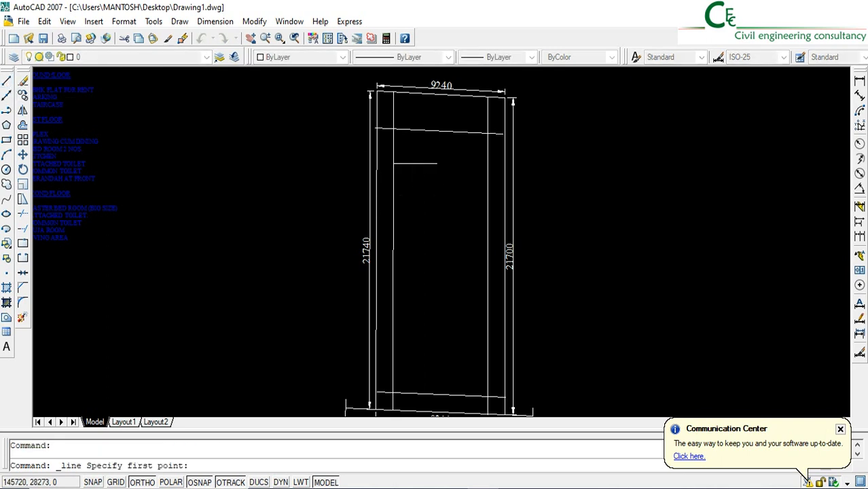
pyautogui.click(488, 133)
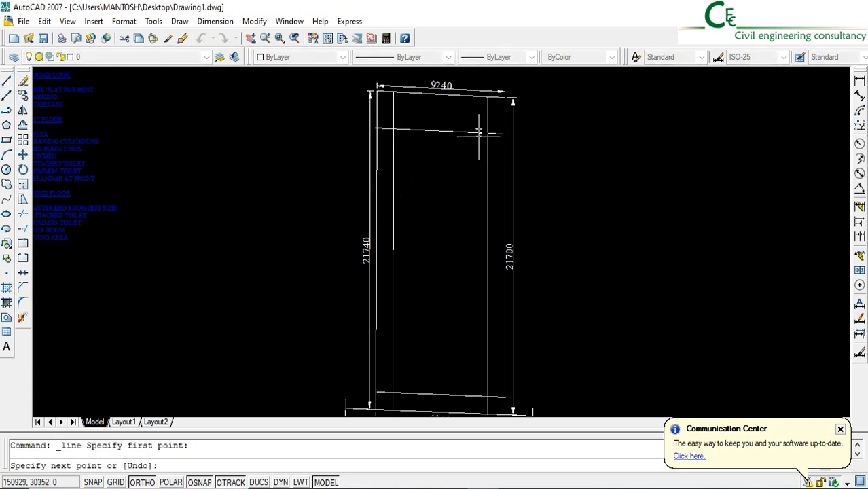
pyautogui.scroll(5, 410, 137)
pyautogui.click(338, 120)
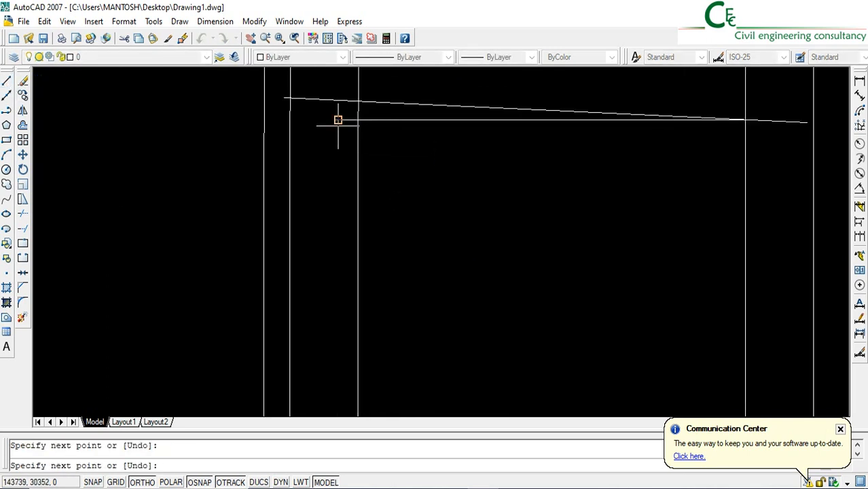
pyautogui.press('Escape')
# Draw a vertical line about 17,700 mm long from the rear horizontal line's intersection with the left side setback line to just above the front setback line
pyautogui.click(8, 82)
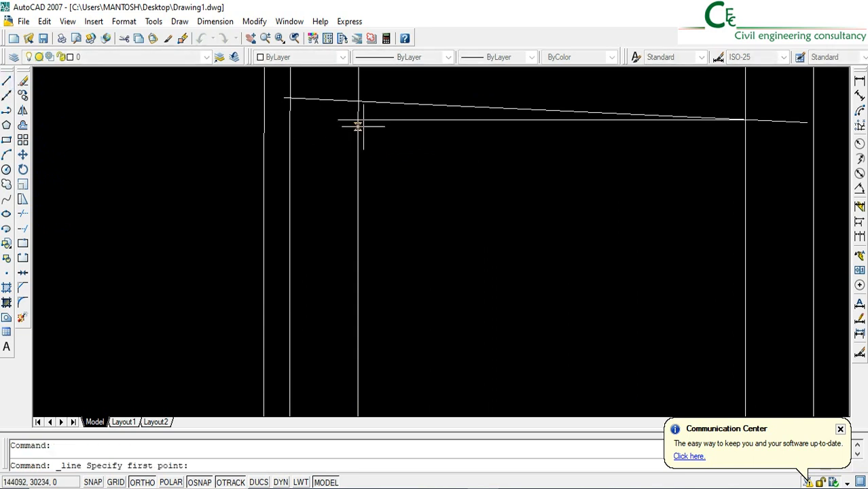
pyautogui.click(357, 120)
pyautogui.scroll(-5, 378, 244)
pyautogui.moveTo(403, 361); pyautogui.dragTo(388, 226, button='middle')
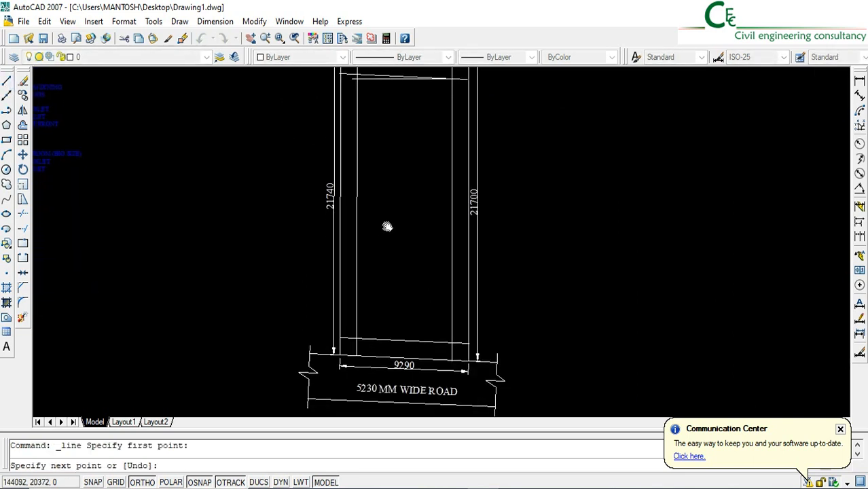
pyautogui.scroll(4, 376, 310)
pyautogui.scroll(5, 306, 401)
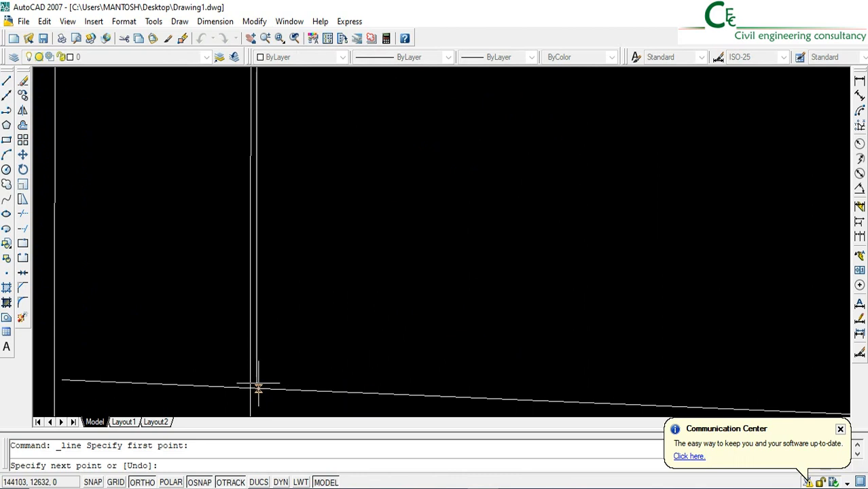
pyautogui.scroll(2, 258, 388)
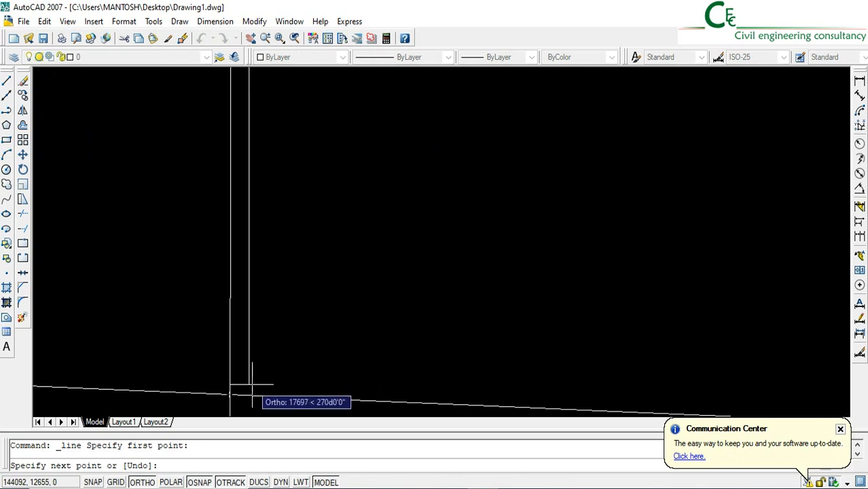
pyautogui.click(250, 384)
pyautogui.press('Return')
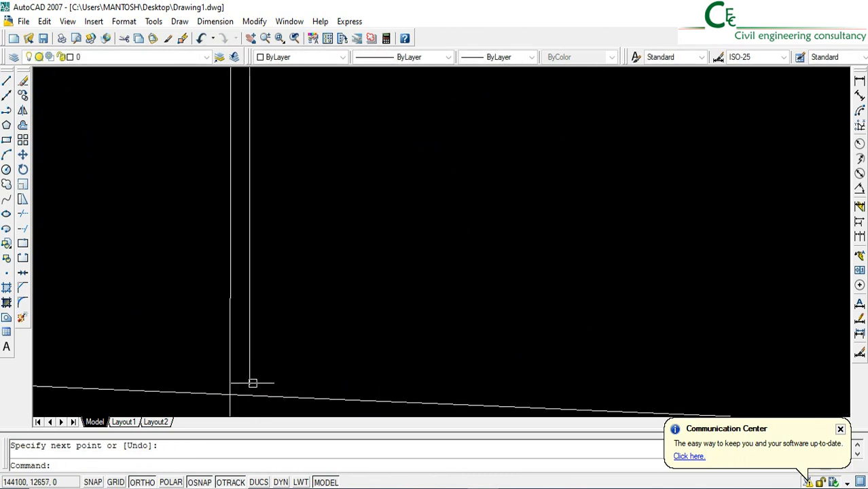
# Draw a horizontal line from the front setback line's intersection with the left side setback line to just short of the right side setback line
pyautogui.click(7, 82)
pyautogui.click(229, 393)
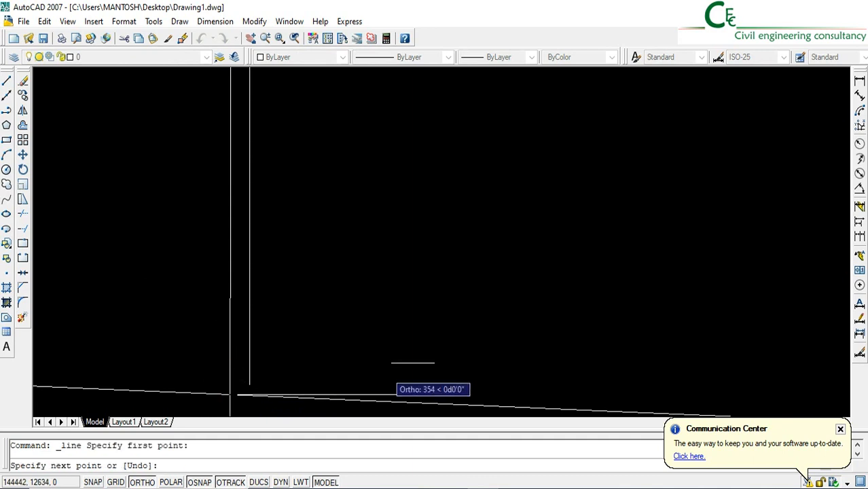
pyautogui.scroll(-3, 538, 343)
pyautogui.scroll(-4, 733, 354)
pyautogui.moveTo(717, 354); pyautogui.dragTo(315, 337, button='middle')
pyautogui.click(518, 321)
pyautogui.press('Return')
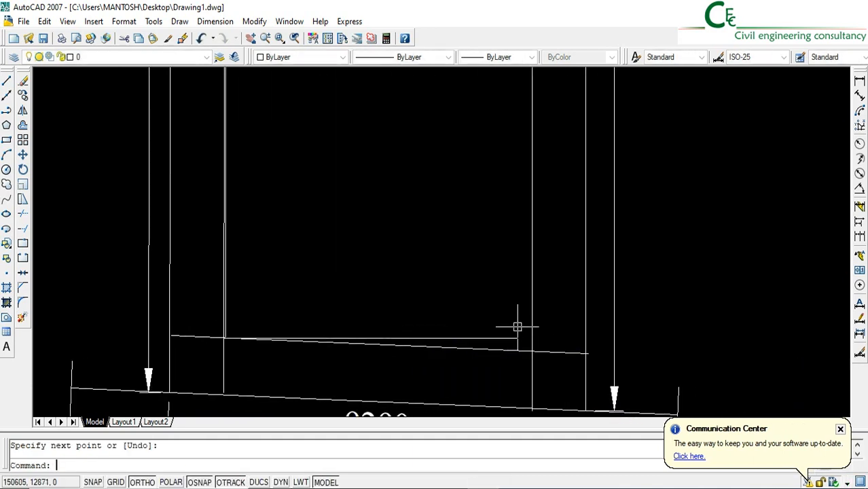
# Erase the slanted front setback line, the old left side offset line and the slanted rear setback line
pyautogui.click(463, 347)
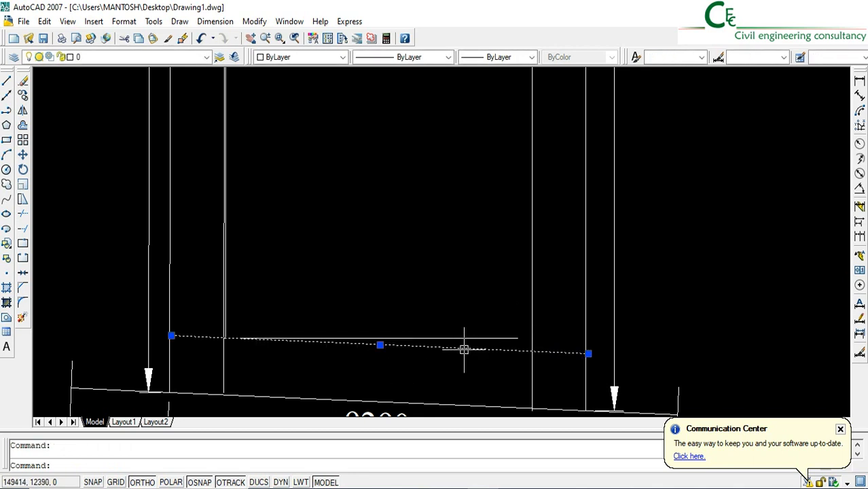
pyautogui.click(226, 368)
pyautogui.scroll(-3, 301, 391)
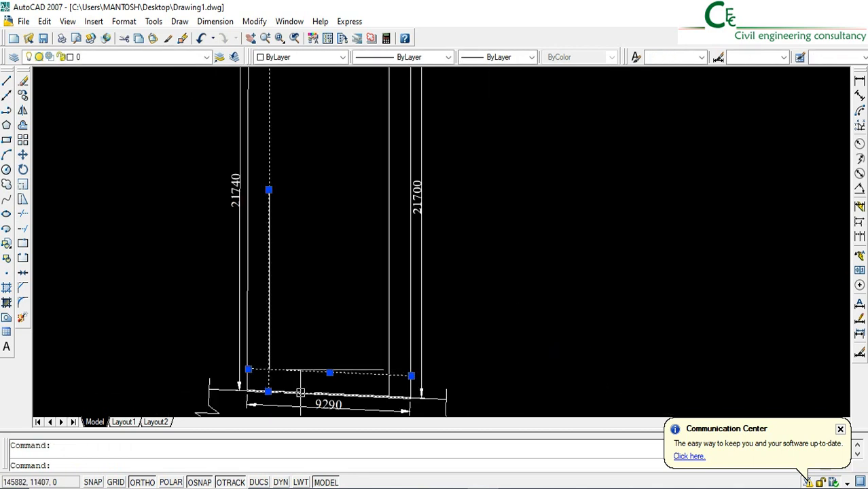
pyautogui.scroll(4, 292, 163)
pyautogui.click(284, 182)
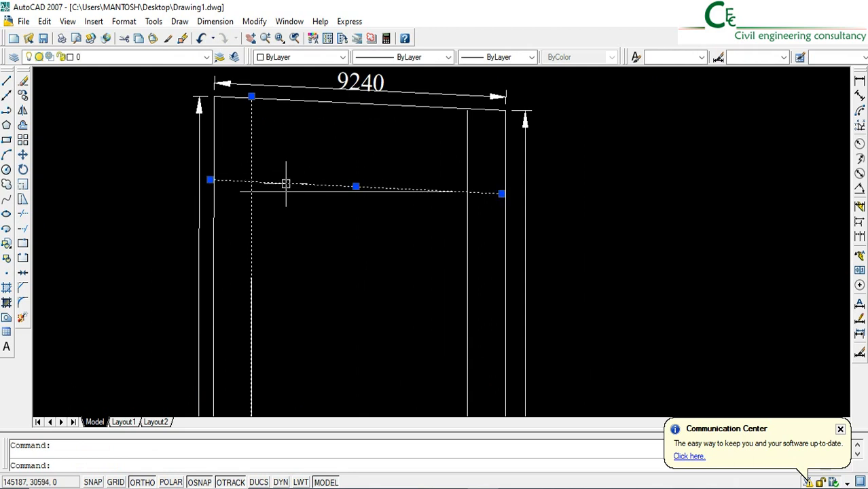
pyautogui.click(23, 81)
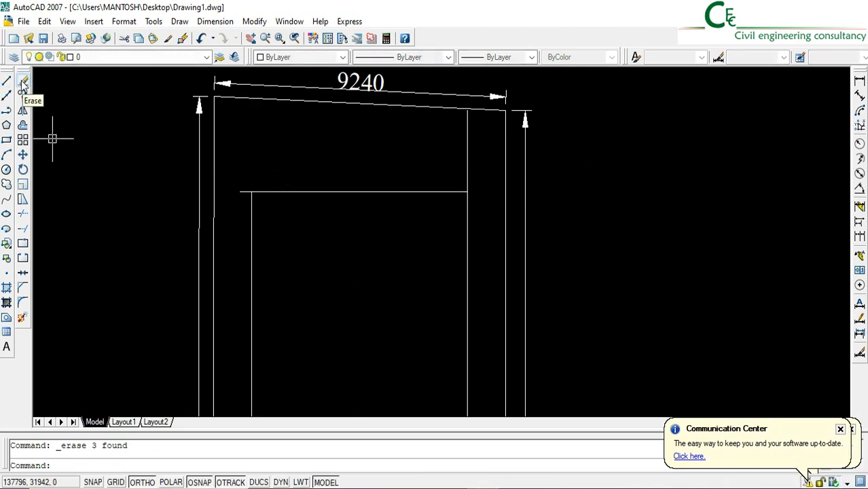
# Fillet both rear corners of the buildable outline into sharp corners, joining the rear line to the left and right side lines
pyautogui.scroll(-2, 470, 123)
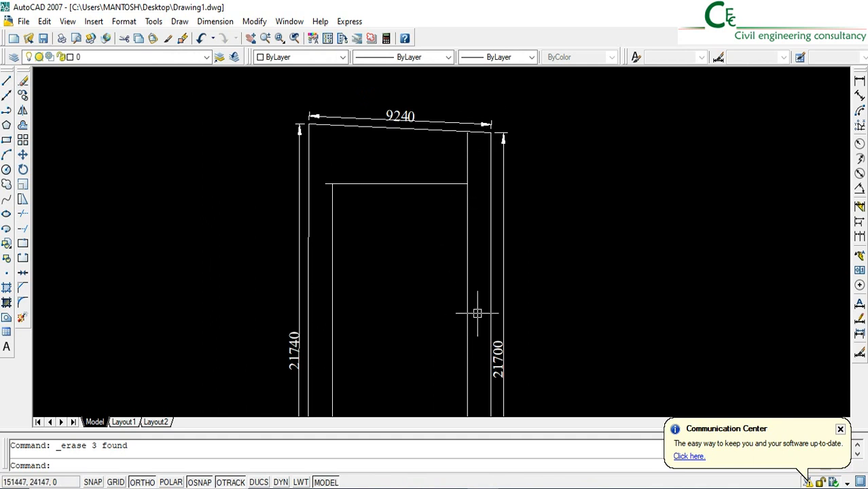
pyautogui.click(24, 304)
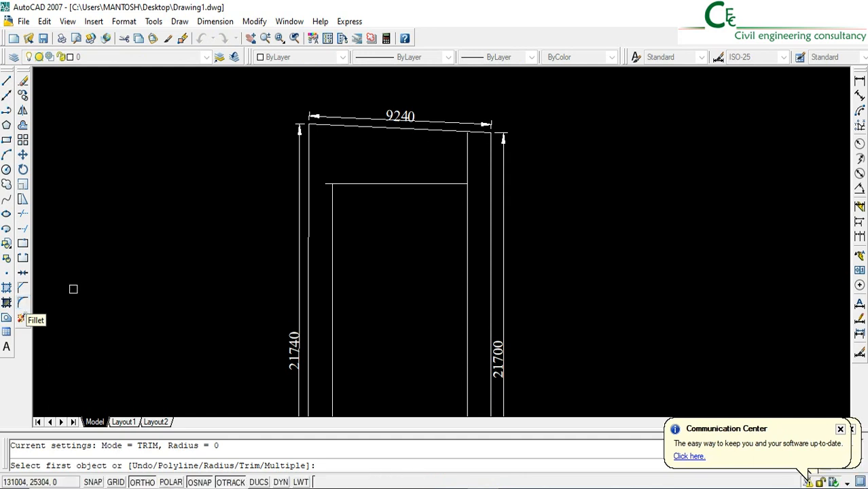
pyautogui.click(332, 204)
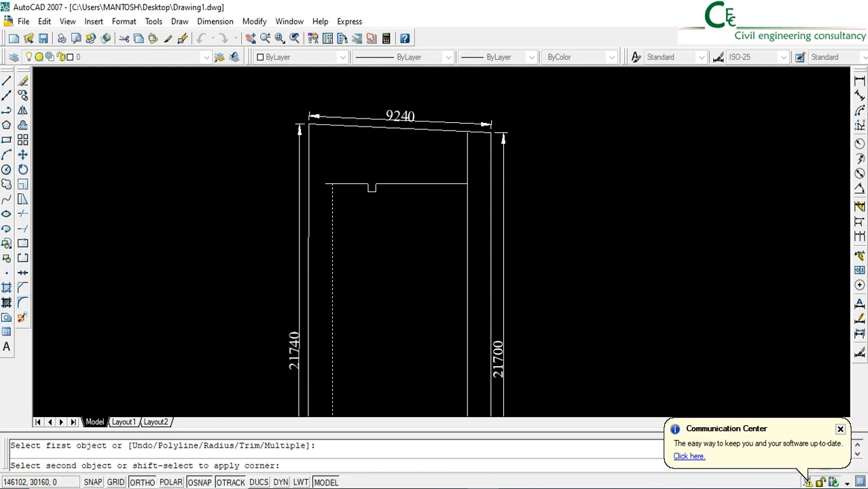
pyautogui.click(366, 183)
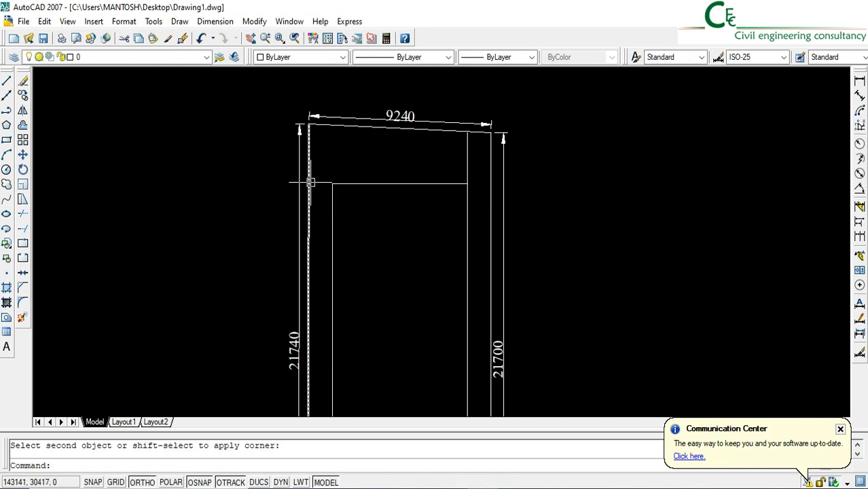
pyautogui.press('Return')
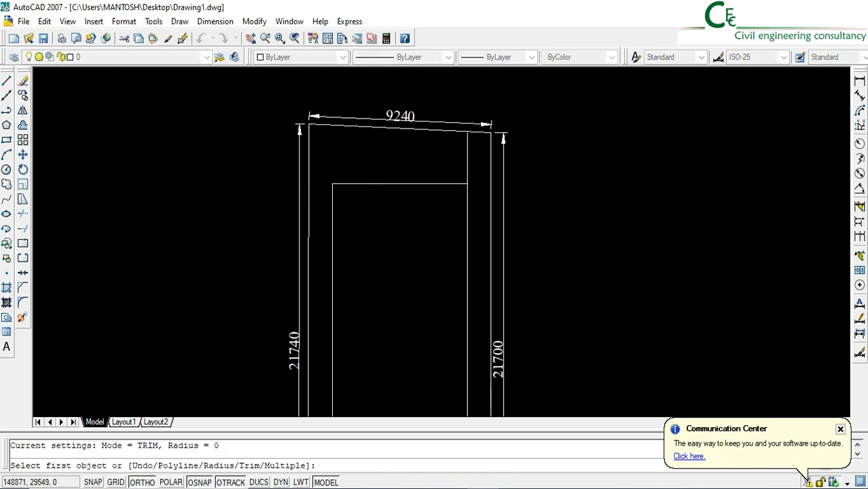
pyautogui.click(440, 182)
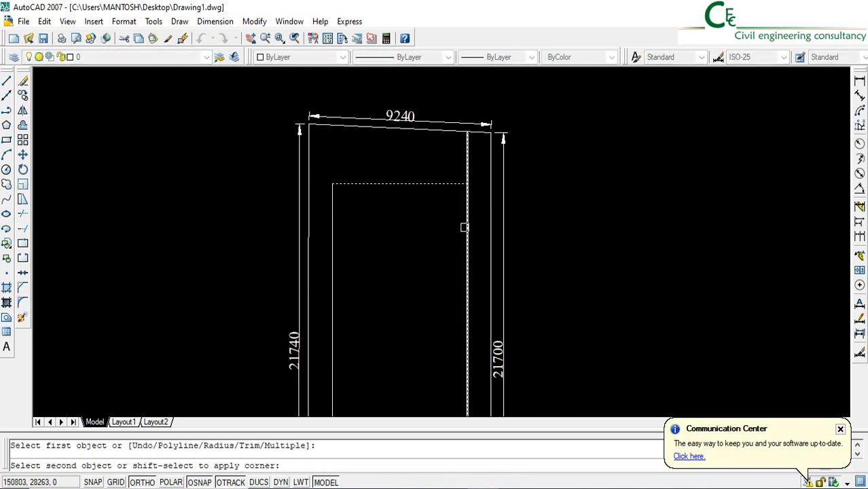
pyautogui.click(467, 228)
# Fillet both front corners of the buildable outline into sharp corners, joining the front line to the right and left side lines
pyautogui.moveTo(437, 326); pyautogui.dragTo(427, 121, button='middle')
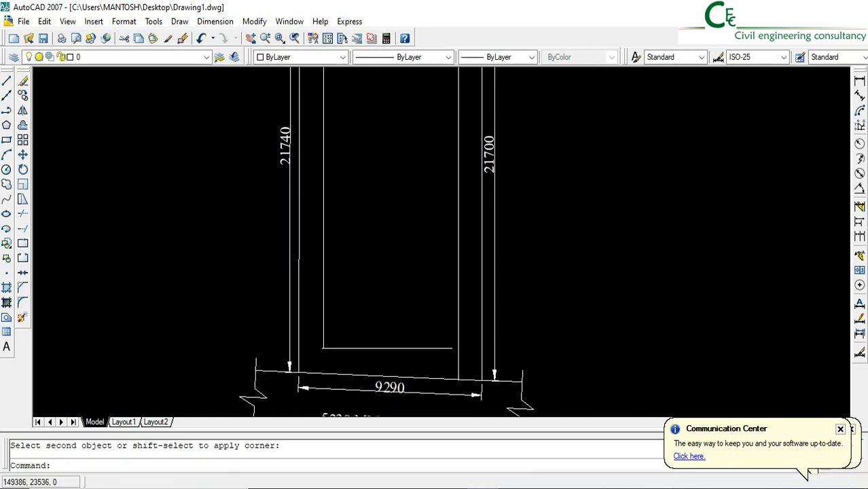
pyautogui.press('Return')
pyautogui.click(426, 346)
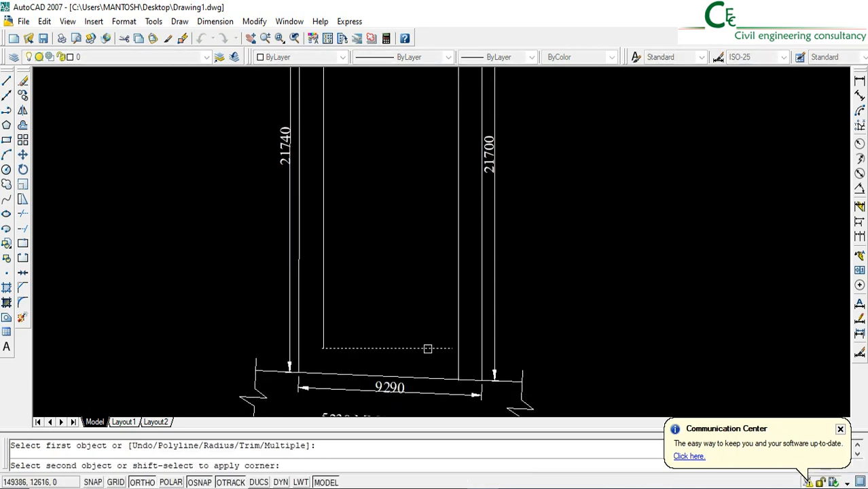
pyautogui.click(458, 309)
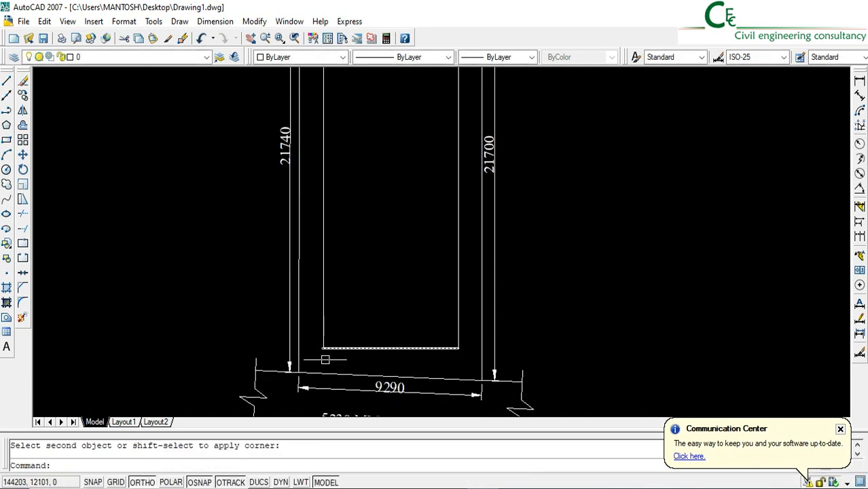
pyautogui.press('Return')
pyautogui.click(342, 348)
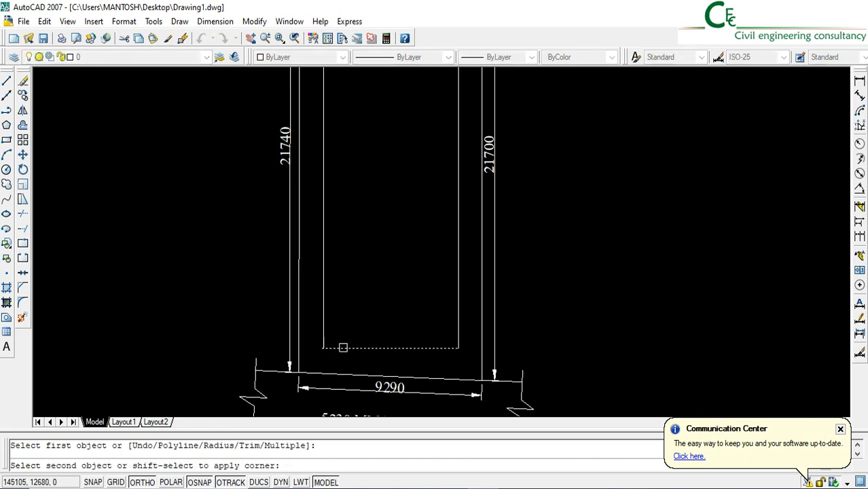
pyautogui.click(336, 310)
# Draw a rectangle over the buildable outline, from its rear left corner to its front right corner
pyautogui.scroll(-4, 418, 366)
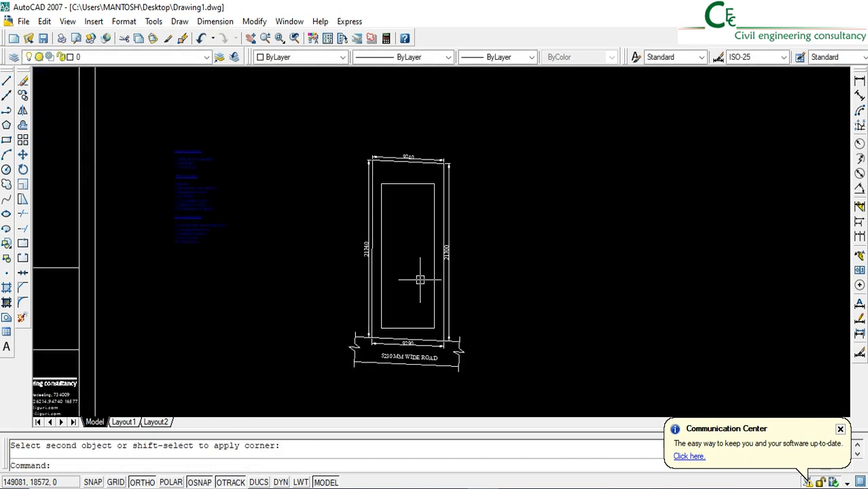
pyautogui.scroll(3, 419, 281)
pyautogui.moveTo(422, 284); pyautogui.dragTo(413, 294, button='middle')
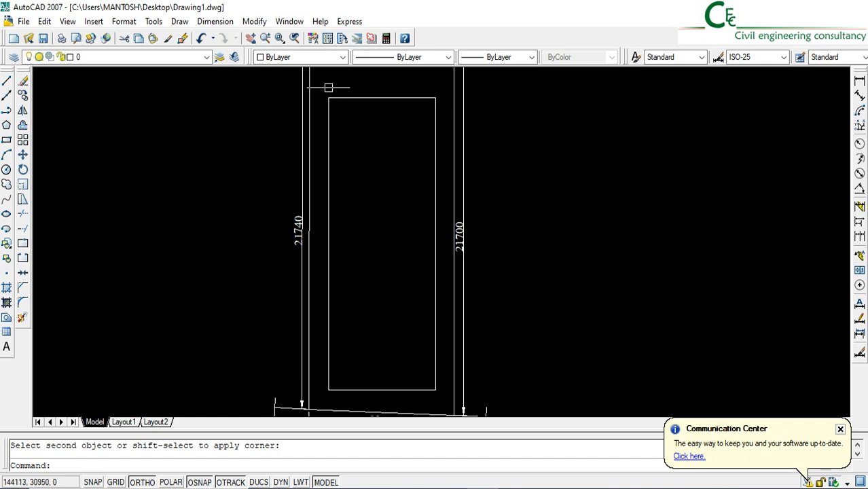
pyautogui.click(6, 139)
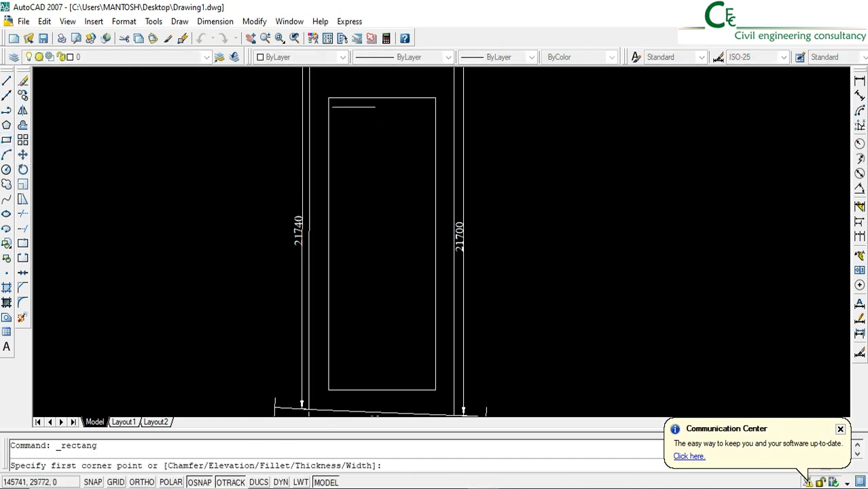
pyautogui.click(329, 97)
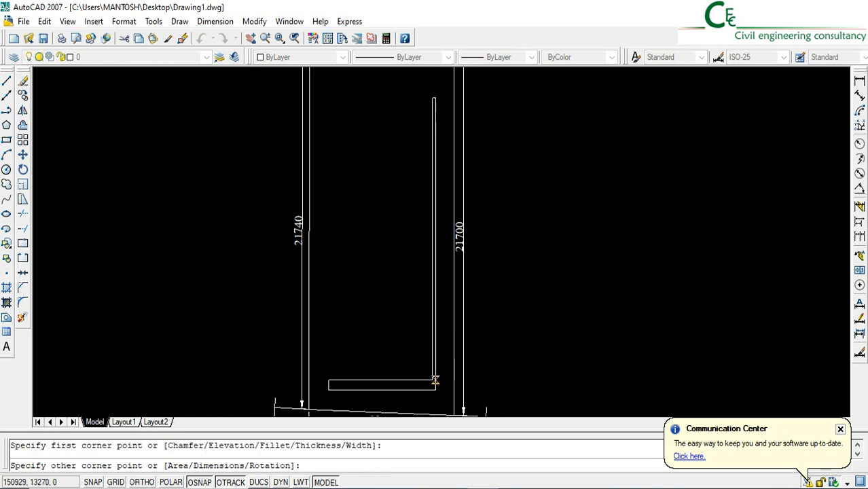
pyautogui.click(435, 391)
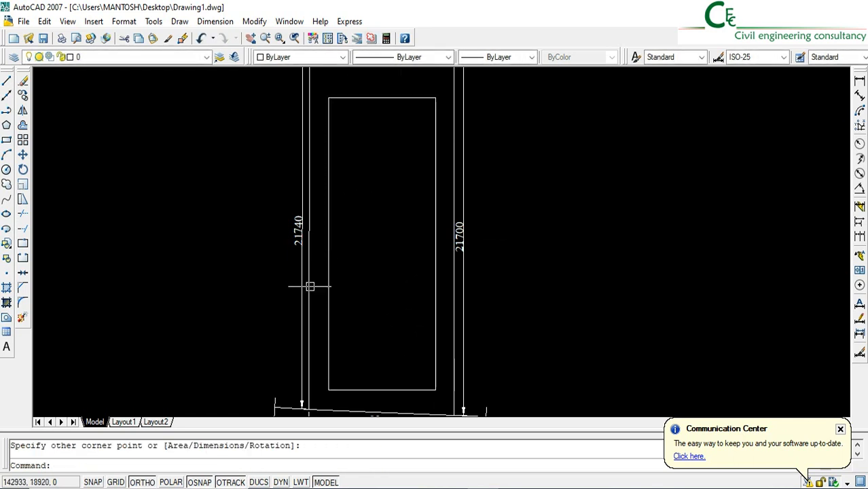
# Open the properties of the new rectangle to read its area
pyautogui.click(377, 98)
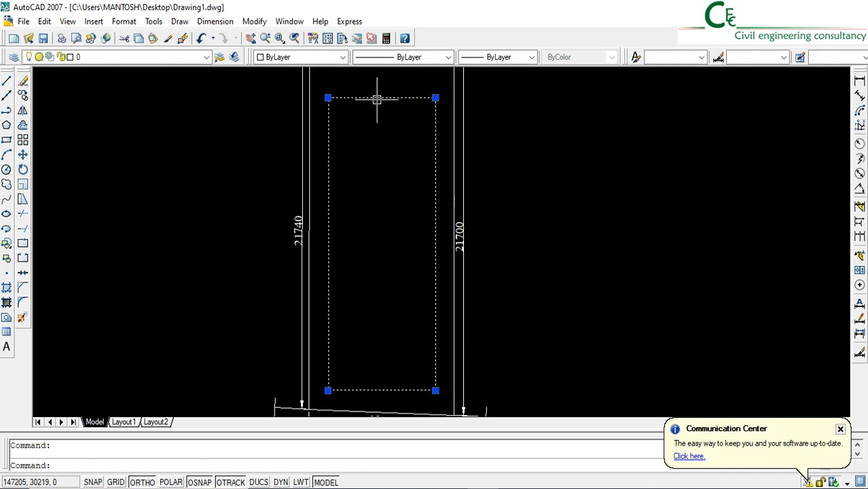
pyautogui.rightClick(377, 102)
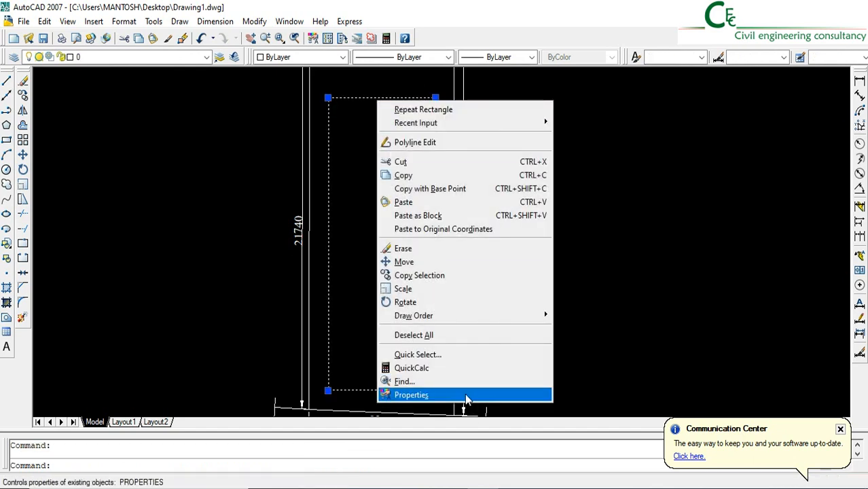
pyautogui.click(466, 448)
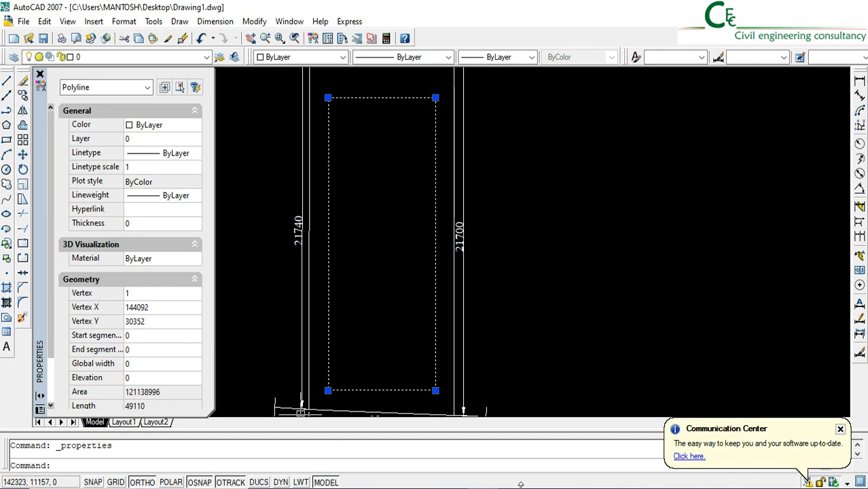
# Switch to the AREA CALCULATION SHEET workbook in Excel and enter the buildable area 121.138 in cell B23
pyautogui.click(289, 488)
pyautogui.scroll(-5, 341, 383)
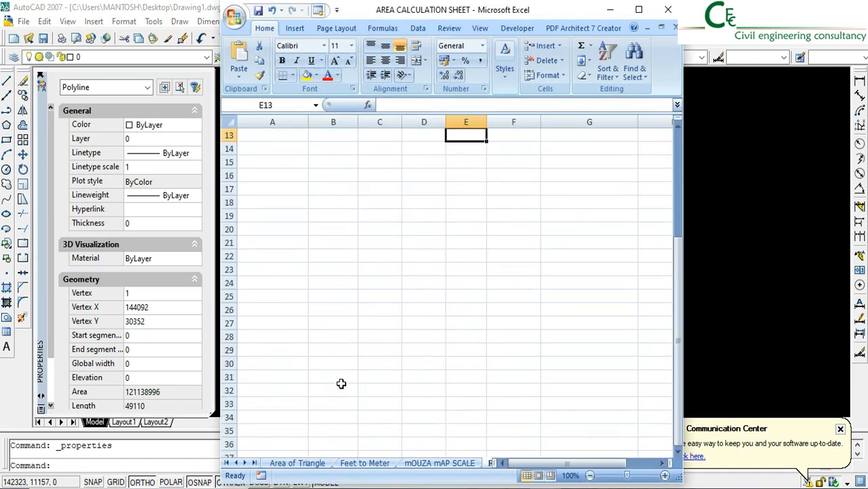
pyautogui.click(273, 231)
pyautogui.click(344, 232)
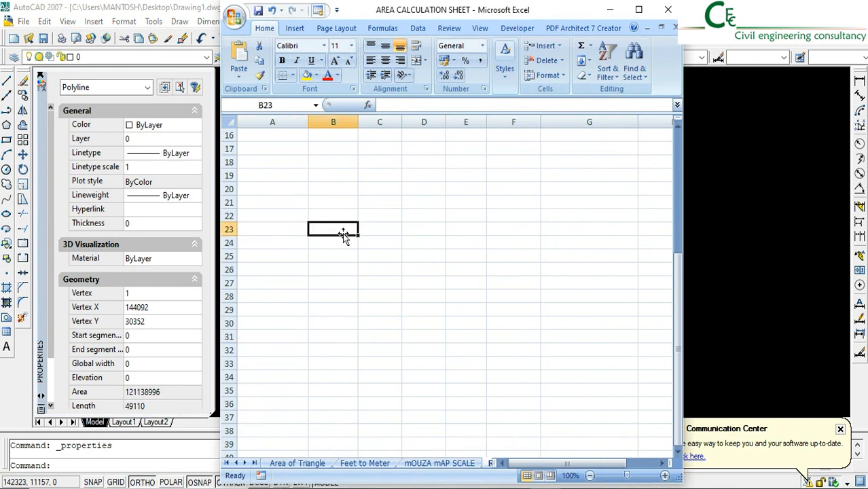
pyautogui.write('121.138')
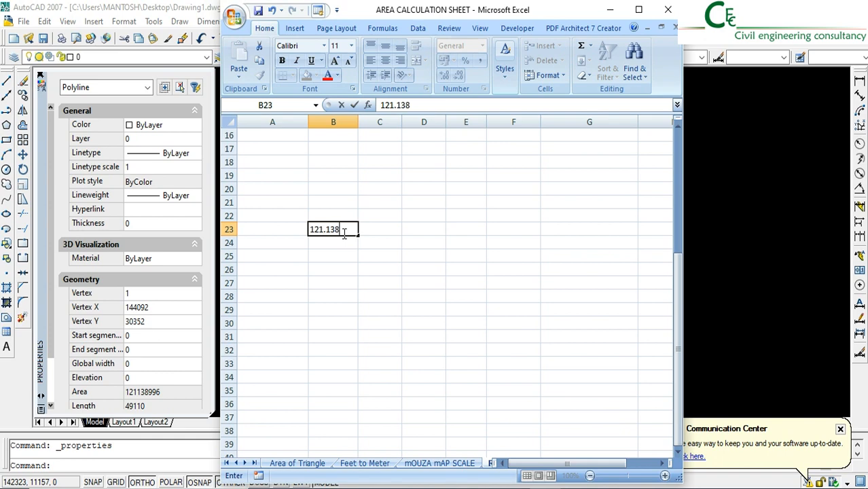
pyautogui.press('Return')
pyautogui.click(374, 221)
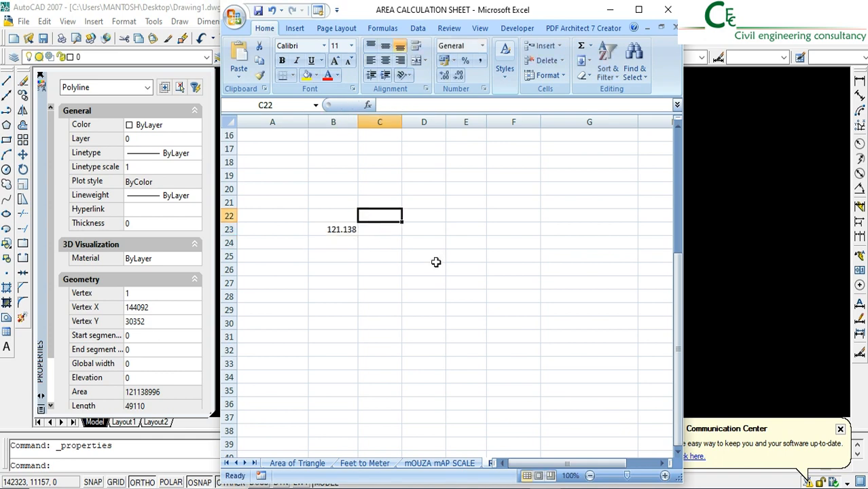
# Return to AutoCAD and consult the plot area figures in the area statement on the site plan sheet
pyautogui.click(739, 247)
pyautogui.scroll(-10, 474, 280)
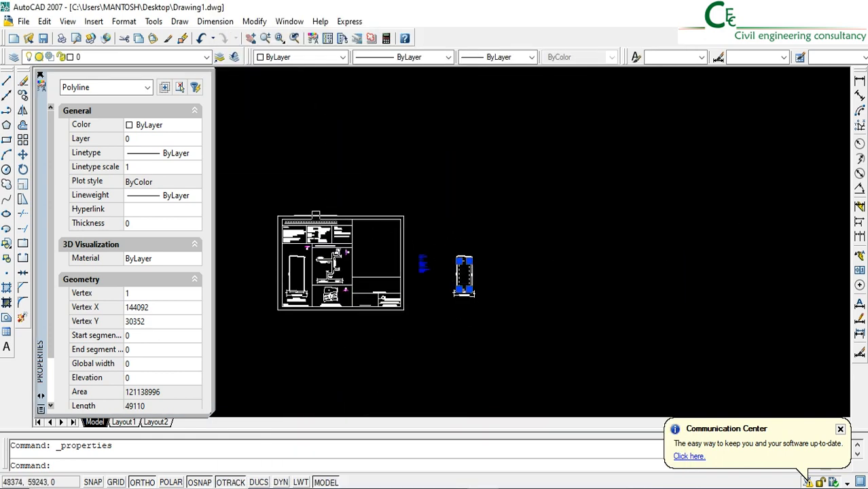
pyautogui.scroll(8, 407, 209)
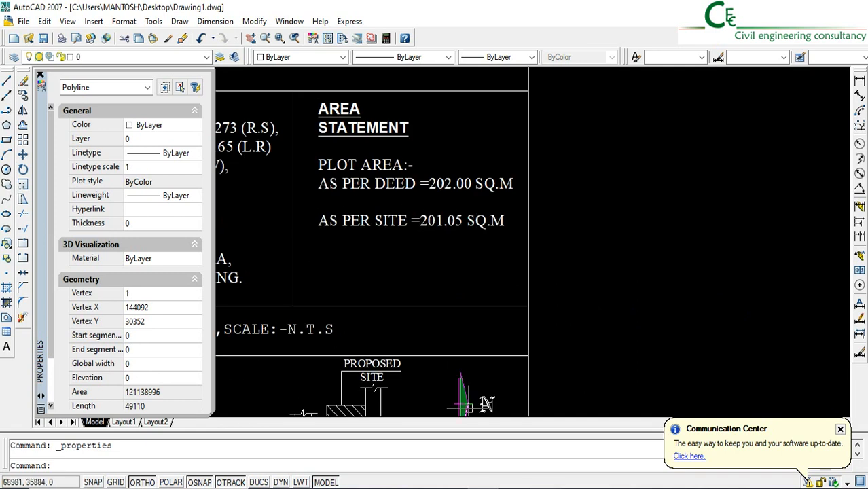
# Switch to the AREA CALCULATION SHEET workbook in Excel and enter the plot area 201.05 in cell B22
pyautogui.hotkey('alt', 'Tab')
pyautogui.click(342, 214)
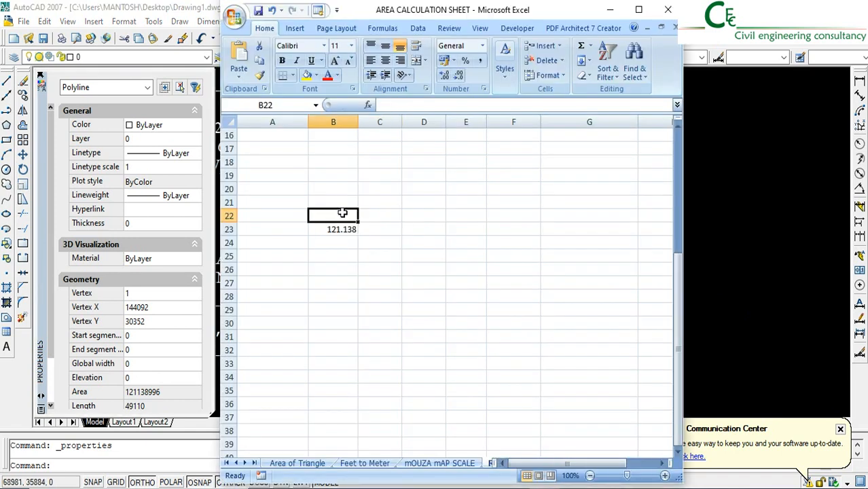
pyautogui.write('2')
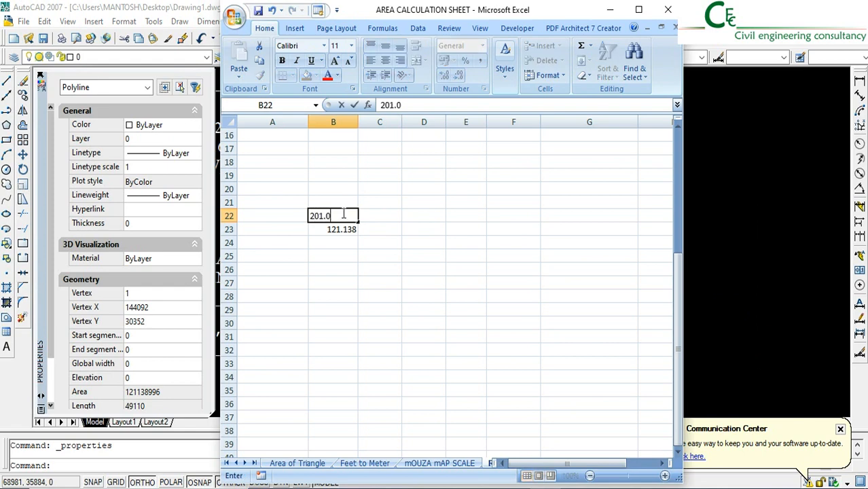
pyautogui.write('01.05')
pyautogui.click(392, 237)
pyautogui.click(365, 227)
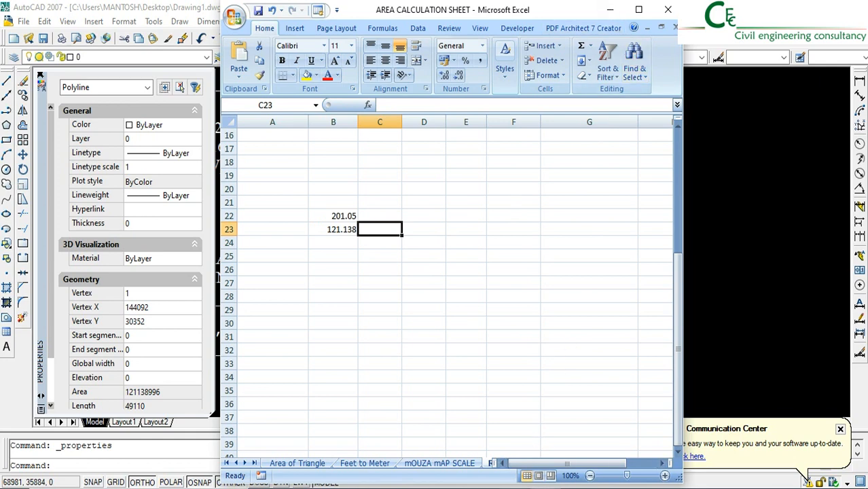
# Switch to the Building Rule presentation in PowerPoint and consult the slide on permissible ground coverage as per S.J.D.A
pyautogui.click(502, 428)
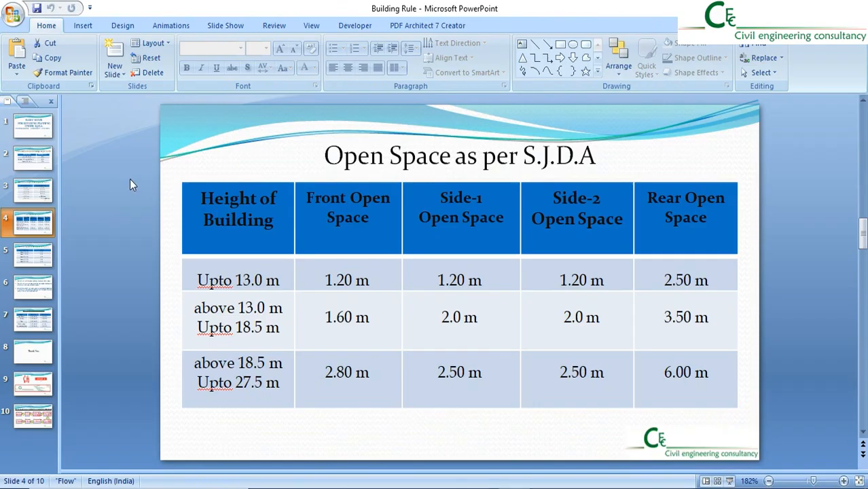
pyautogui.click(49, 159)
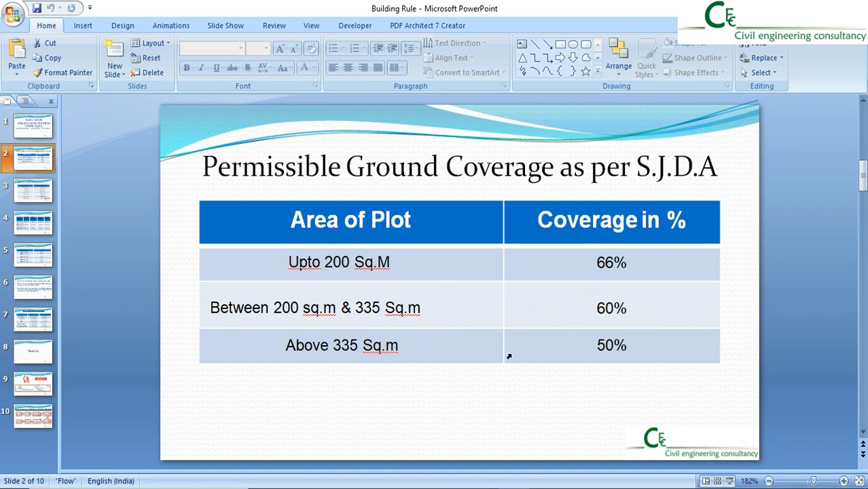
# Return to the Excel sheet and calculate the permissible coverage in cell C22 with the formula =B22*60%
pyautogui.click(546, 487)
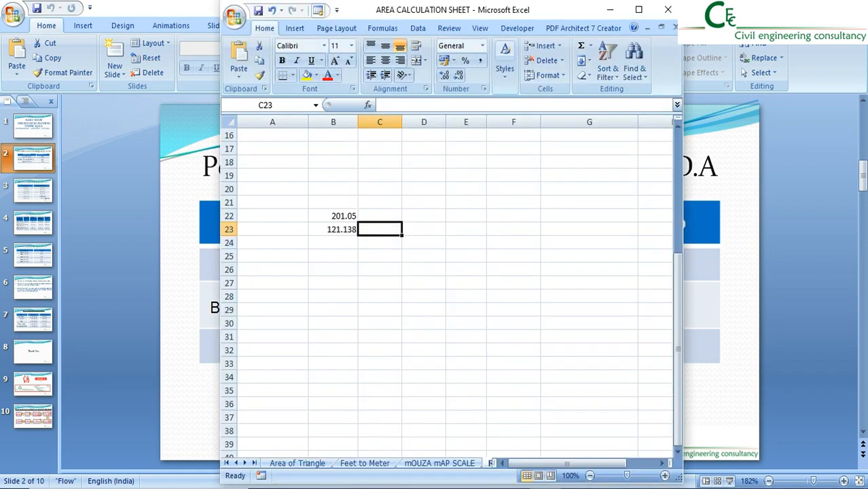
pyautogui.click(380, 214)
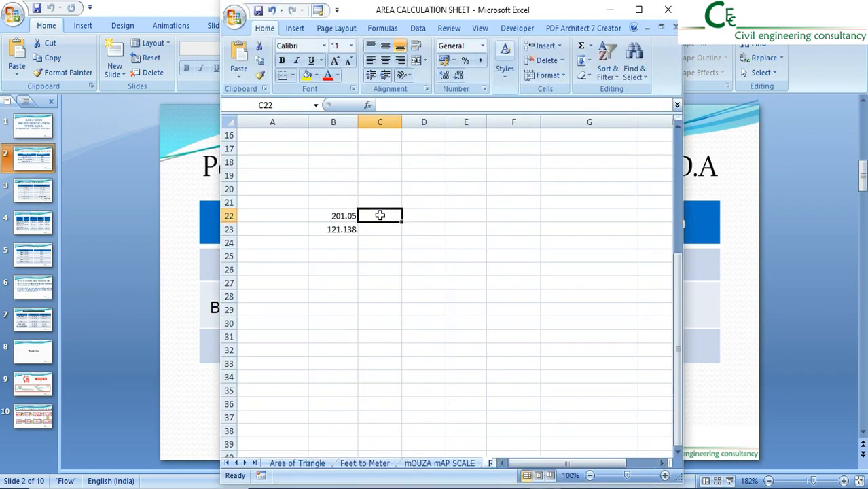
pyautogui.write('=')
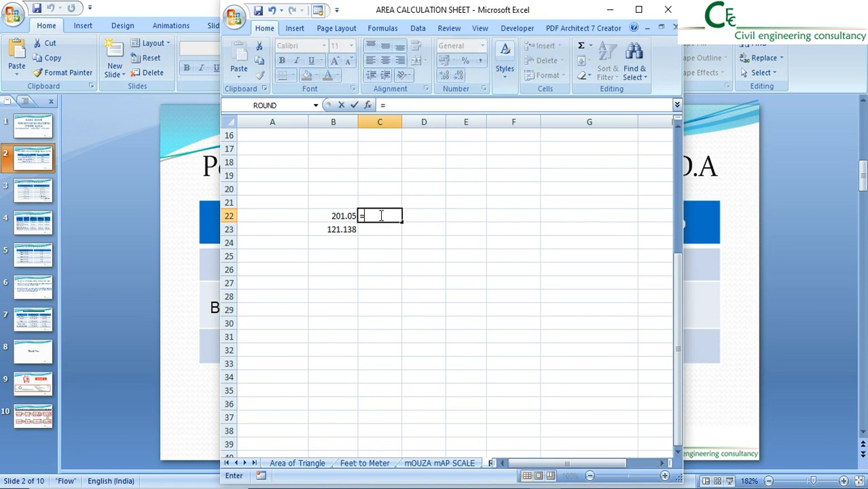
pyautogui.click(343, 217)
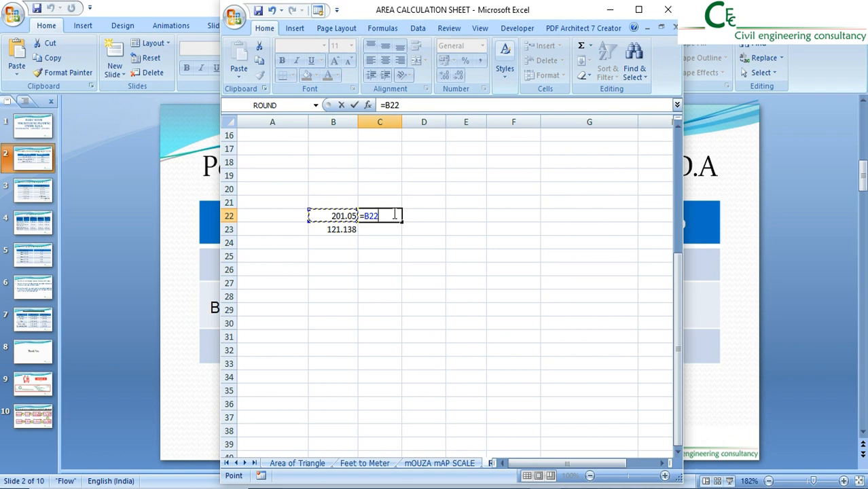
pyautogui.write('8')
pyautogui.press('BackSpace')
pyautogui.write('&')
pyautogui.write('60%')
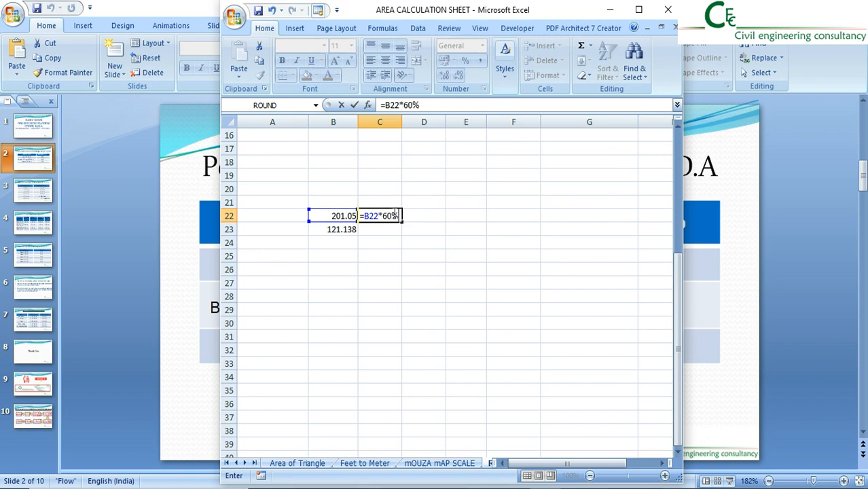
pyautogui.press('Return')
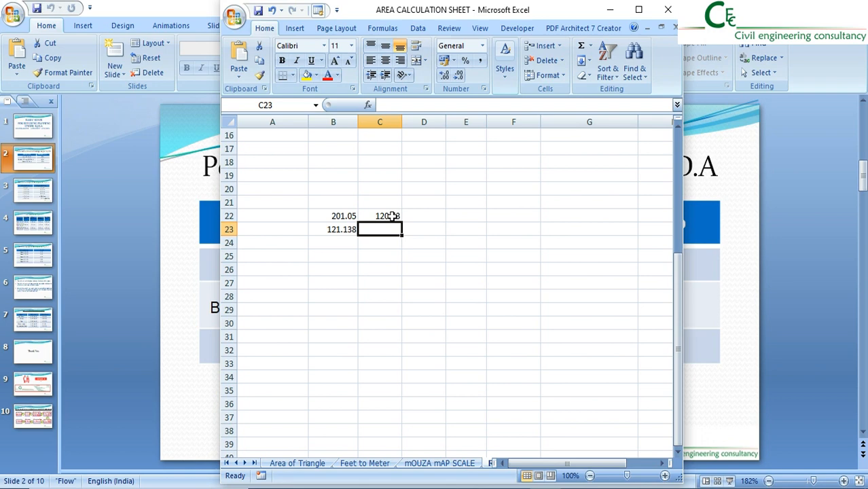
pyautogui.click(391, 216)
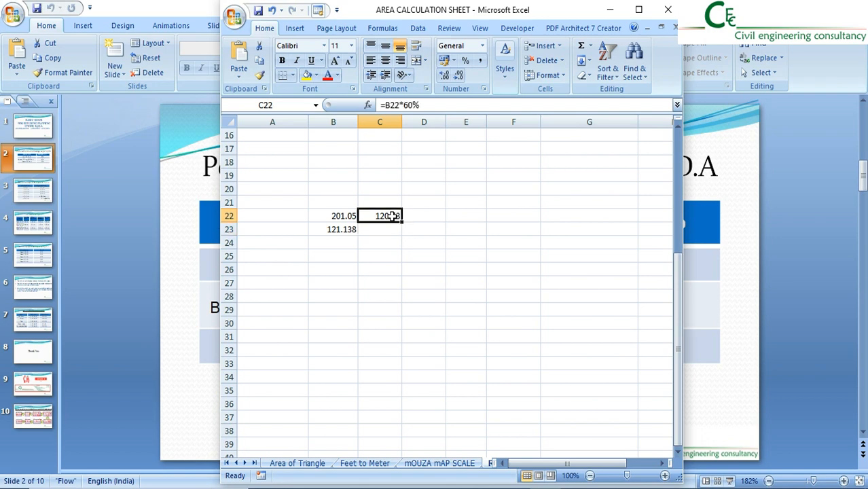
pyautogui.click(340, 232)
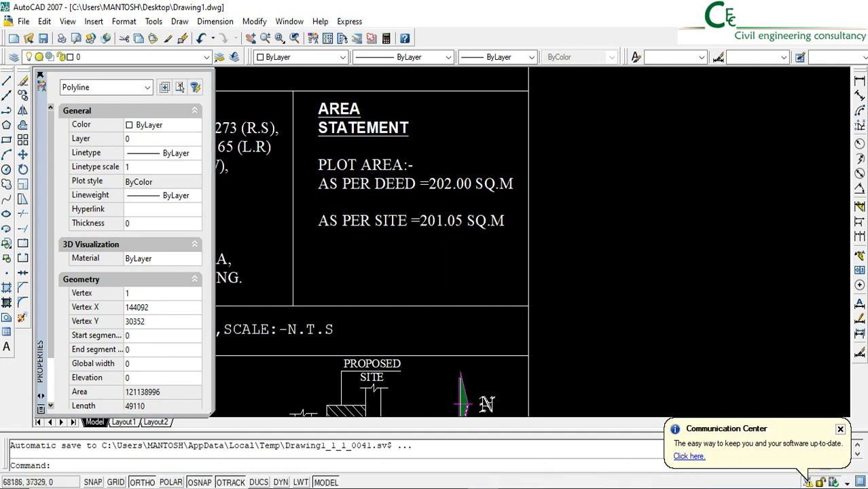
# Return to AutoCAD and stretch the front edge of the buildable rectangle 100 mm inward, away from the road
pyautogui.scroll(-5, 532, 241)
pyautogui.moveTo(689, 347); pyautogui.dragTo(440, 298, button='middle')
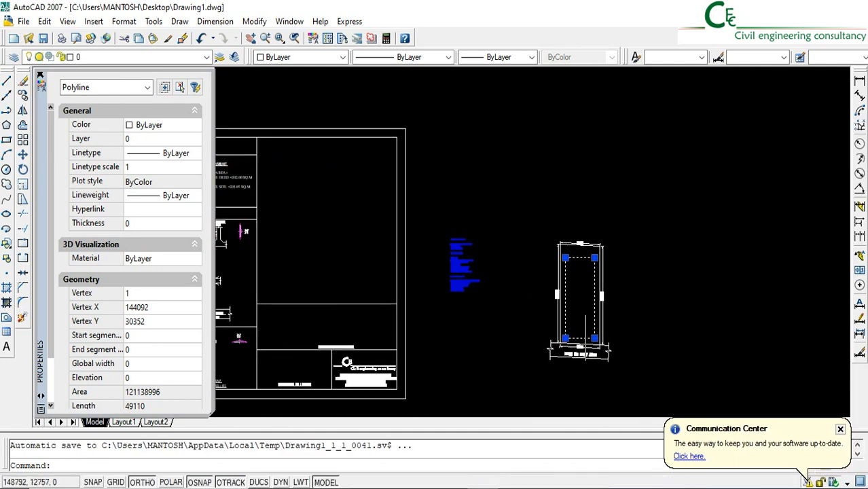
pyautogui.scroll(7, 591, 342)
pyautogui.click(23, 216)
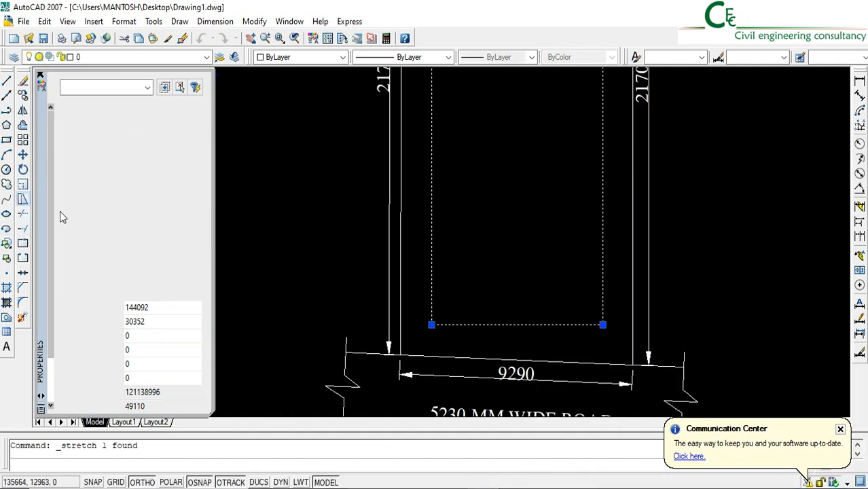
pyautogui.click(23, 216)
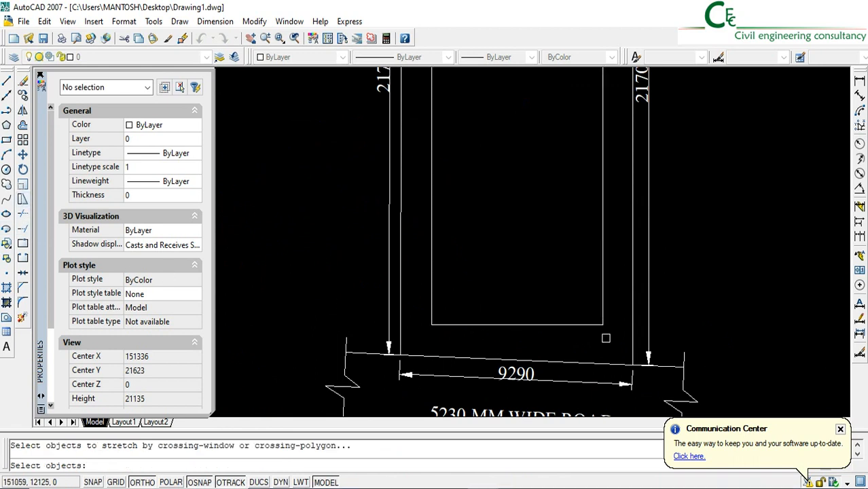
pyautogui.click(619, 345)
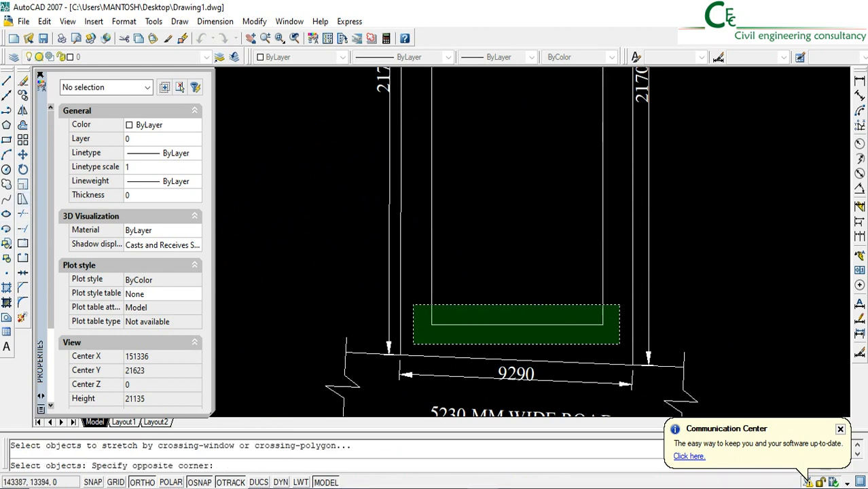
pyautogui.click(413, 306)
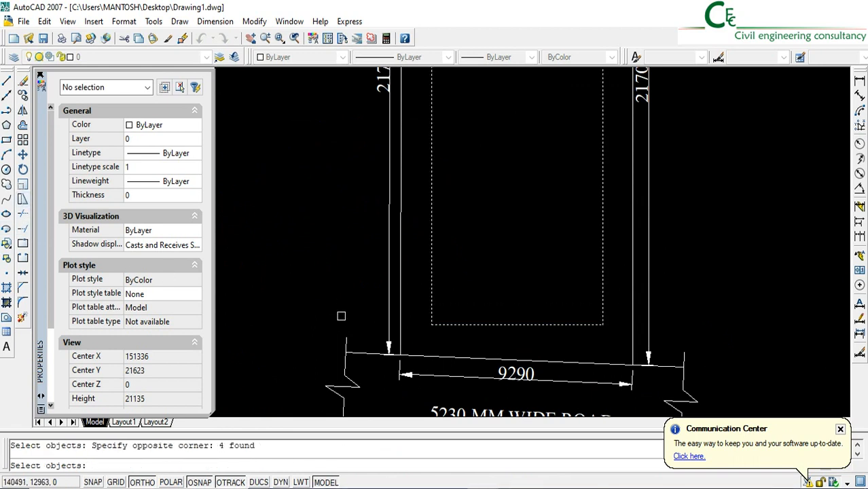
pyautogui.press('Return')
pyautogui.click(316, 318)
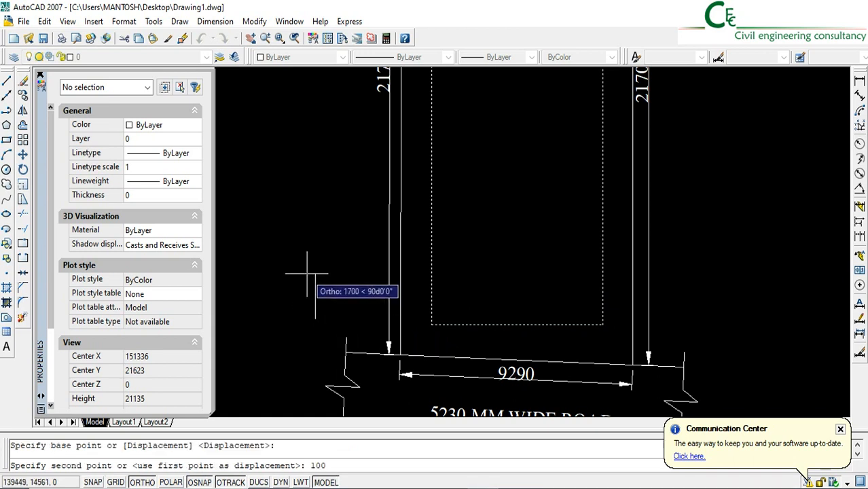
pyautogui.press('Return')
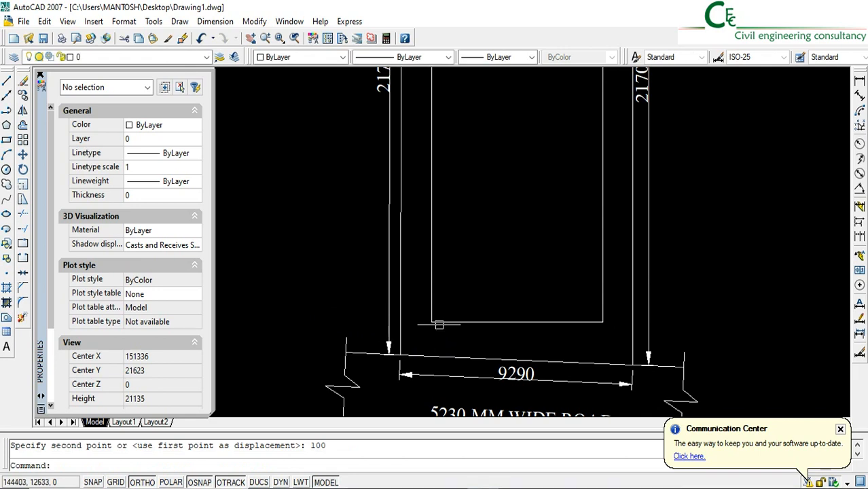
# Check the stretched rectangle's area in its properties against the permissible coverage in the Excel sheet, and deselect the rectangle
pyautogui.click(439, 323)
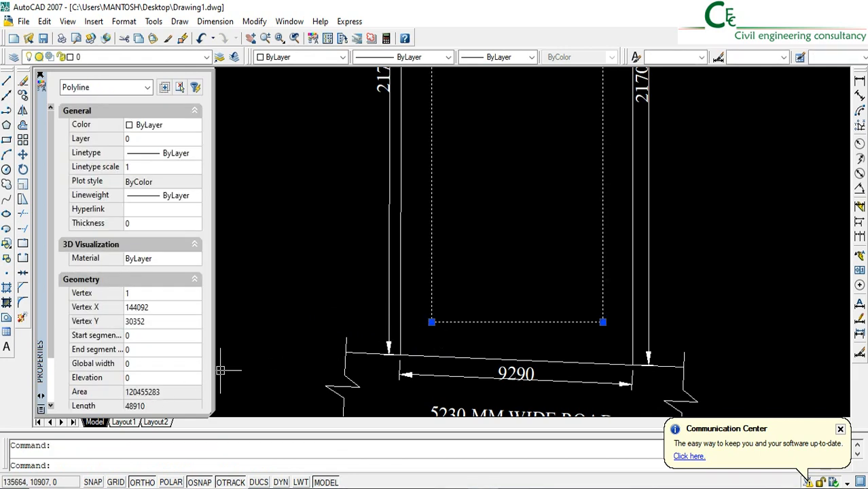
pyautogui.click(544, 488)
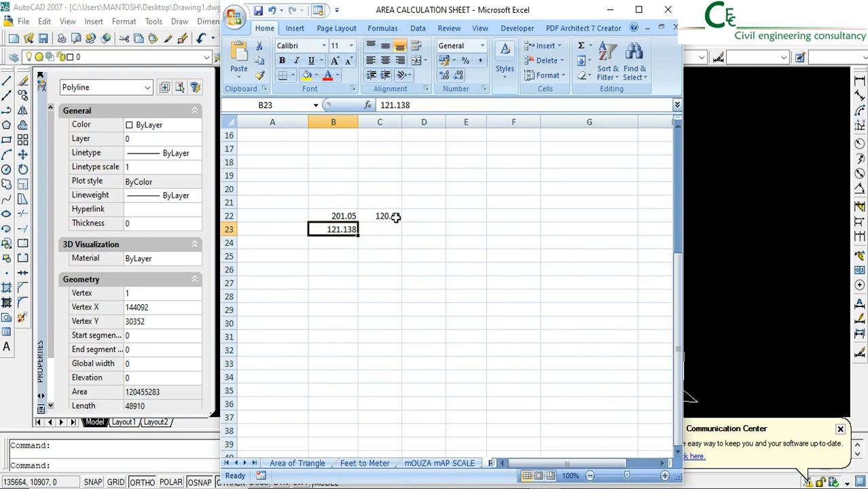
pyautogui.click(611, 10)
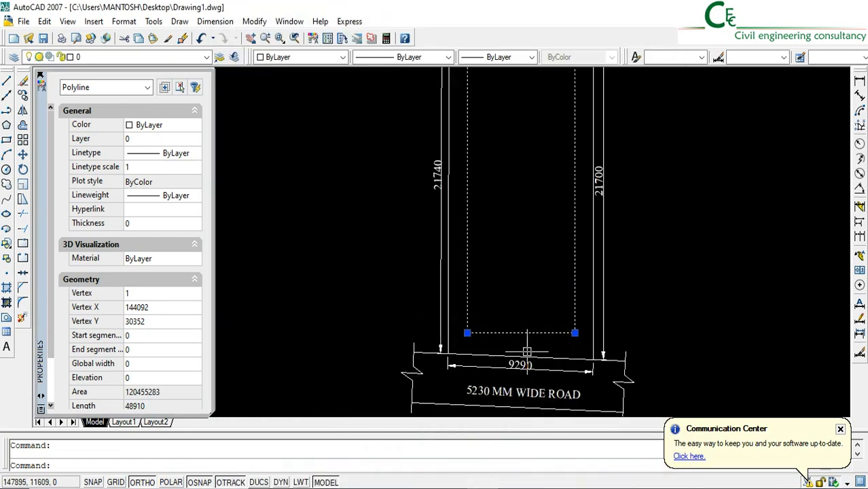
pyautogui.moveTo(513, 236); pyautogui.dragTo(465, 291, button='middle')
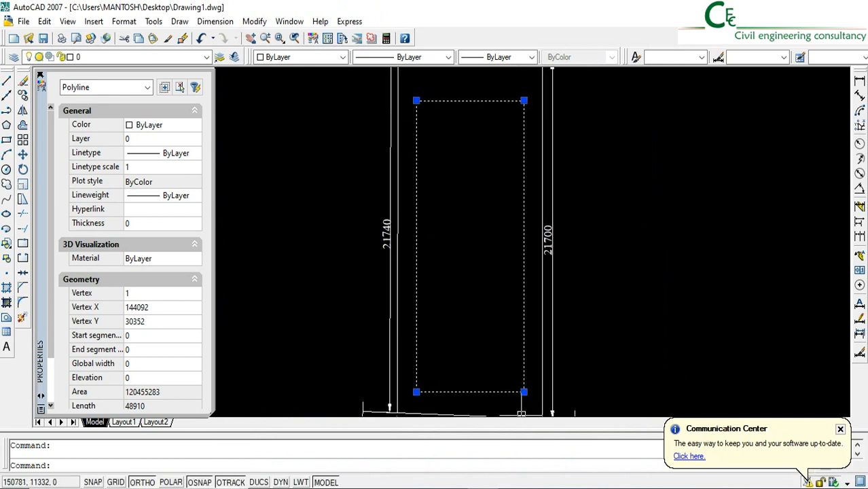
pyautogui.moveTo(471, 334); pyautogui.dragTo(463, 323, button='middle')
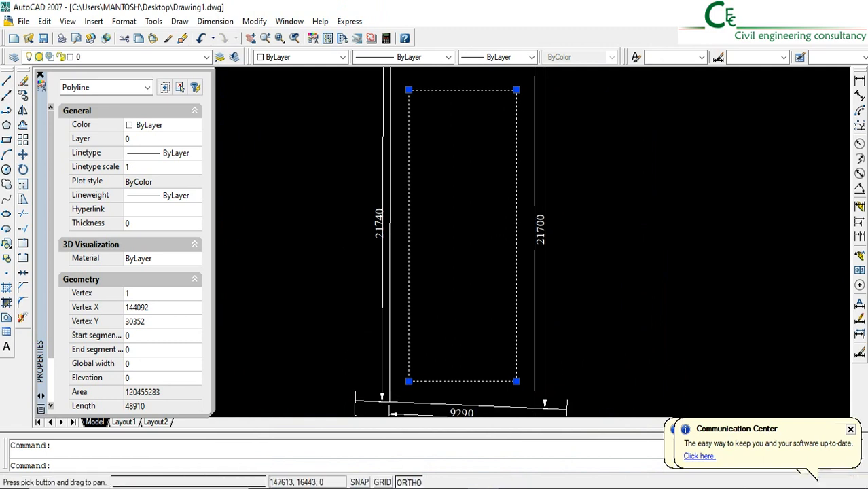
pyautogui.moveTo(471, 363); pyautogui.dragTo(467, 354, button='middle')
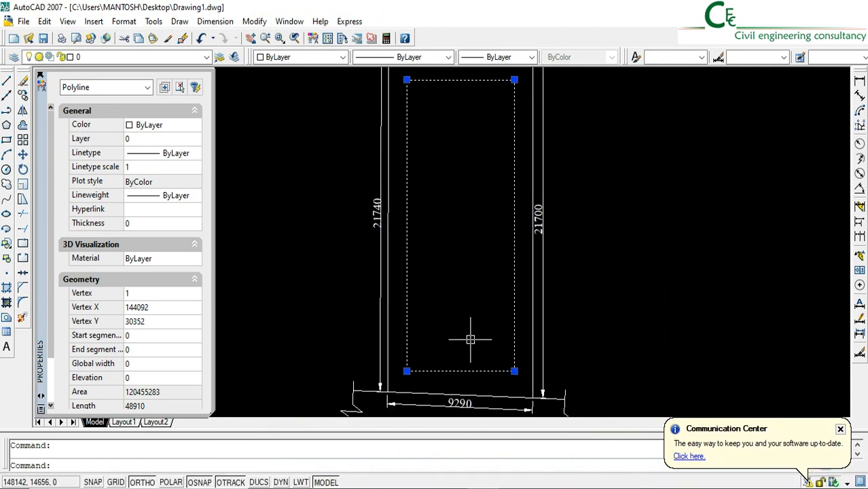
pyautogui.press('Escape')
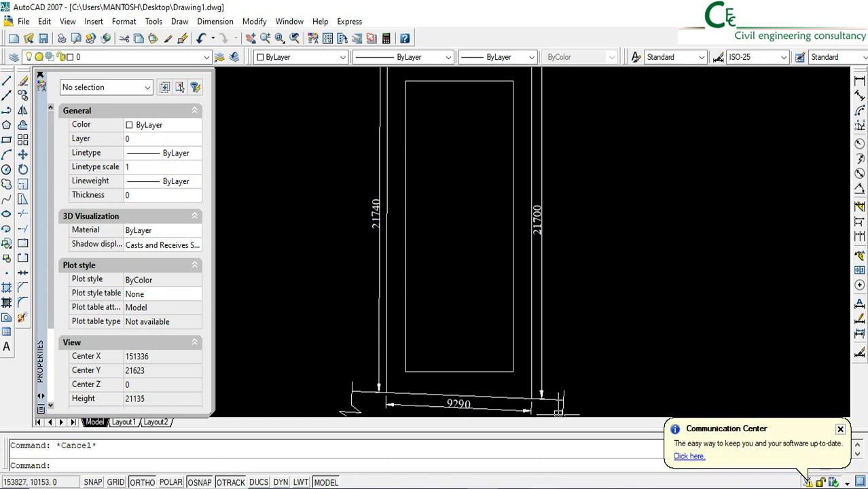
# Read the rectangle's area again in AutoCAD, and enter 120.455 in cell D24 of the Excel sheet
pyautogui.moveTo(546, 488)
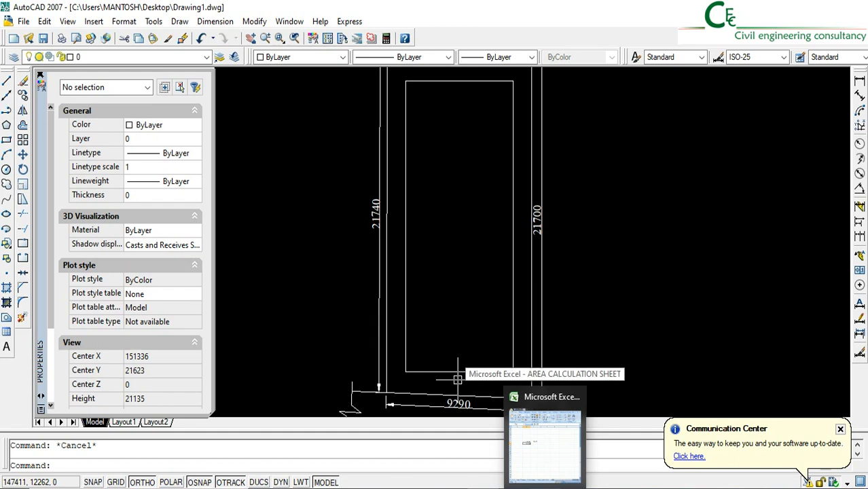
pyautogui.click(499, 479)
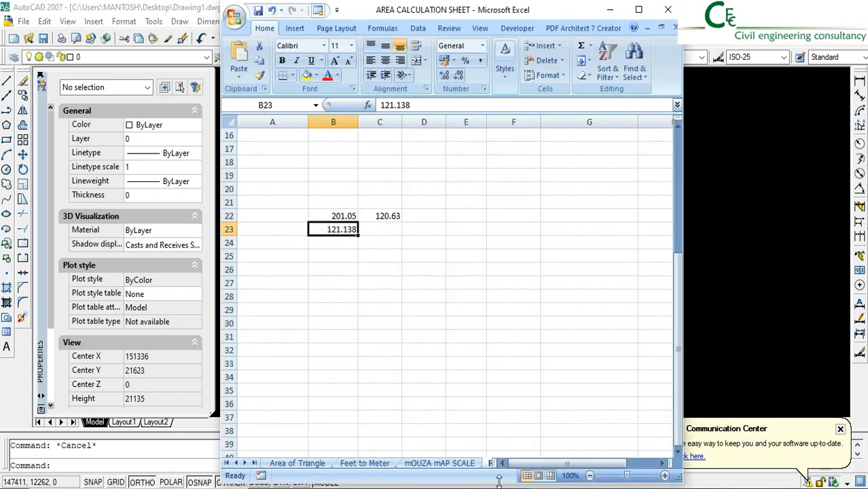
pyautogui.hotkey('alt', 'Tab')
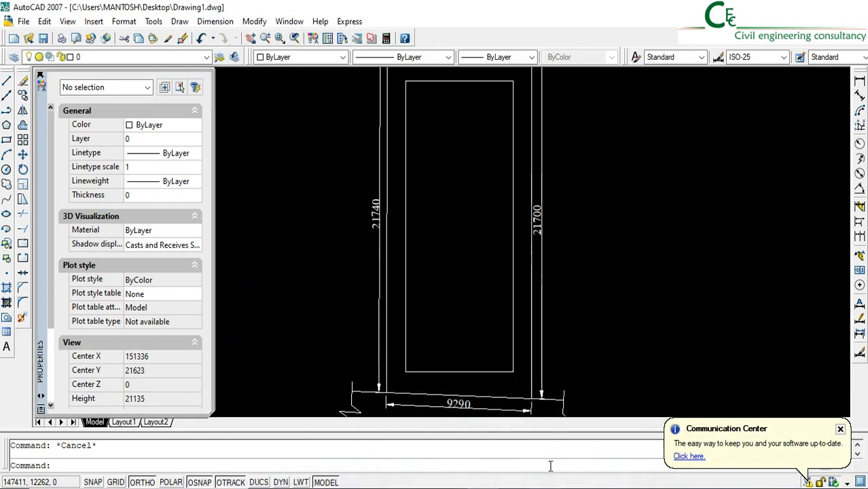
pyautogui.click(424, 372)
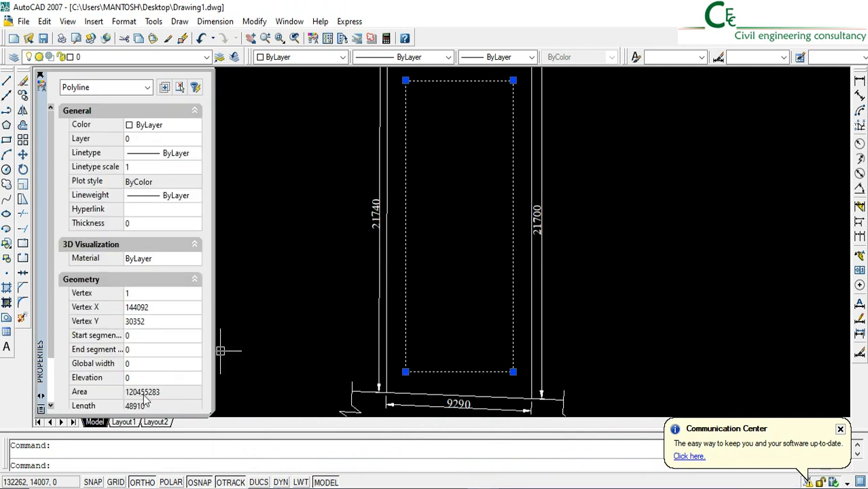
pyautogui.hotkey('alt', 'Tab')
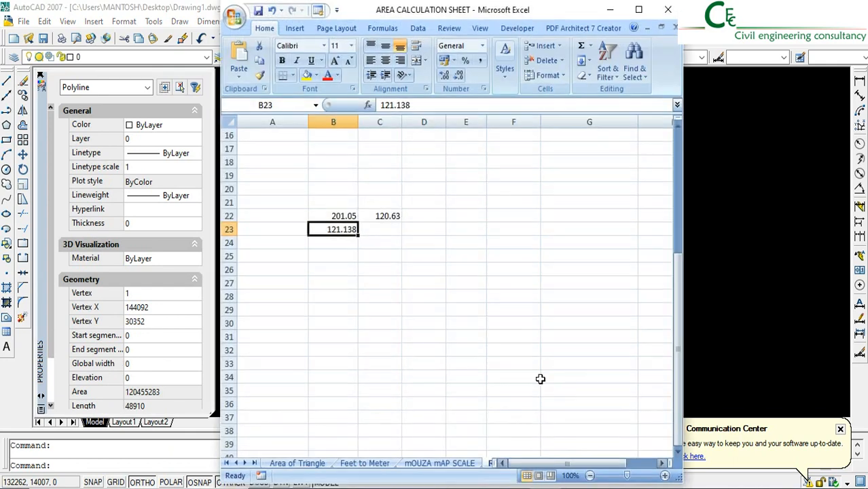
pyautogui.click(409, 243)
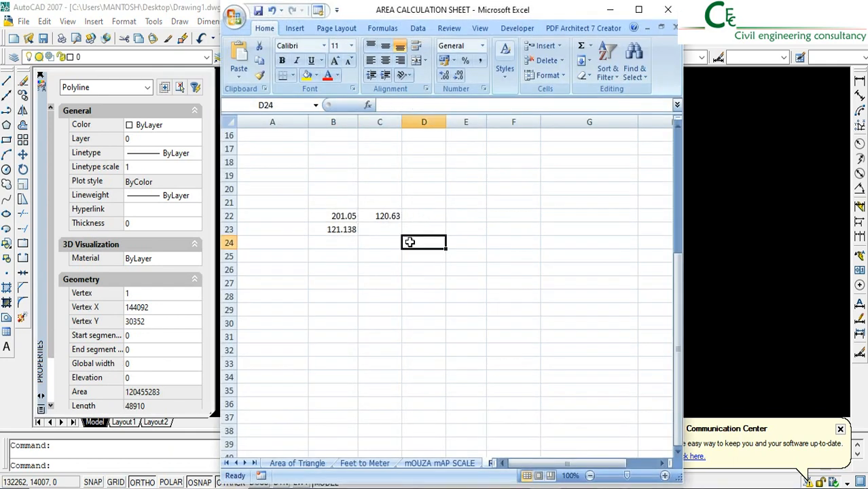
pyautogui.write('120')
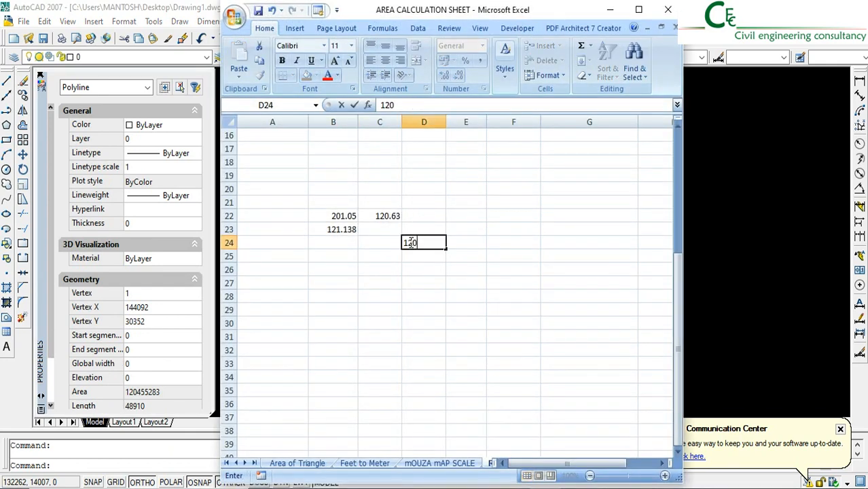
pyautogui.write('.455')
pyautogui.press('Return')
# Calculate the total area of three floors in cell D25 with the formula =D24*3
pyautogui.write('=')
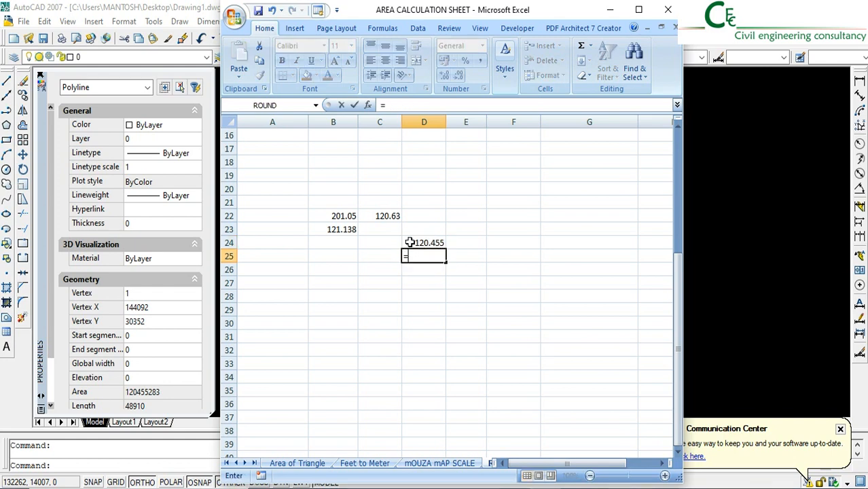
pyautogui.click(409, 243)
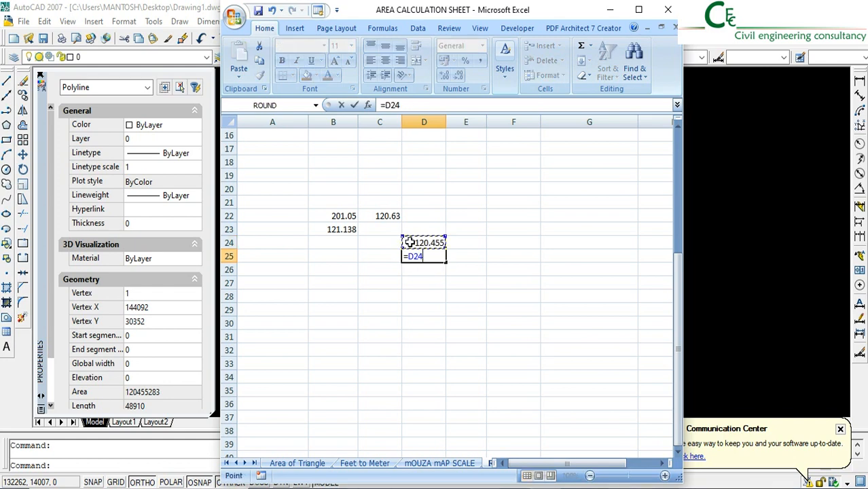
pyautogui.write('*3')
pyautogui.press('Return')
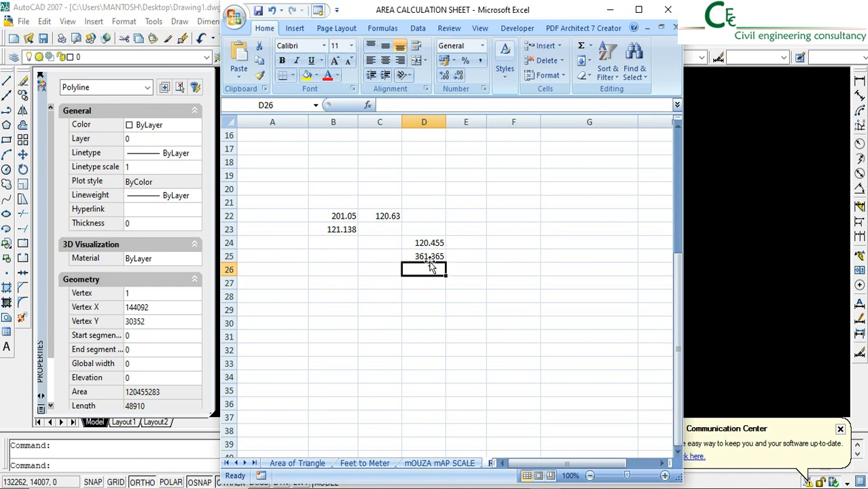
# Calculate the floor area ratio in cell D26 with the formula =D25/B22
pyautogui.write('=')
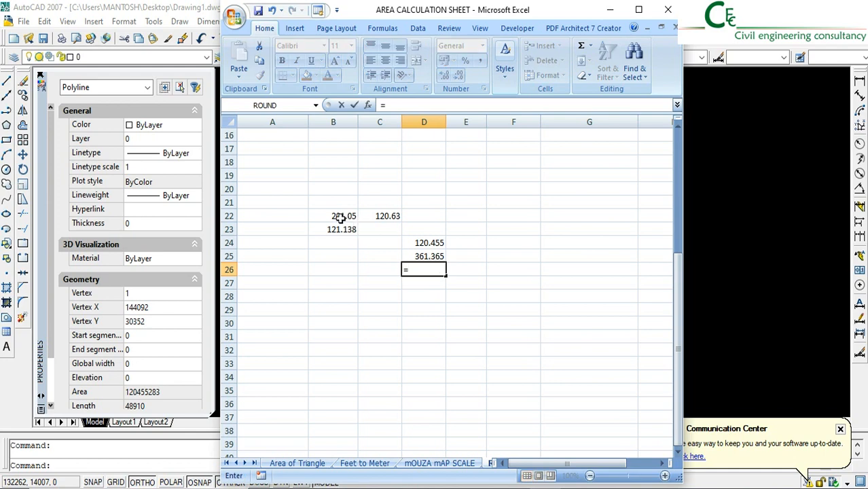
pyautogui.click(419, 255)
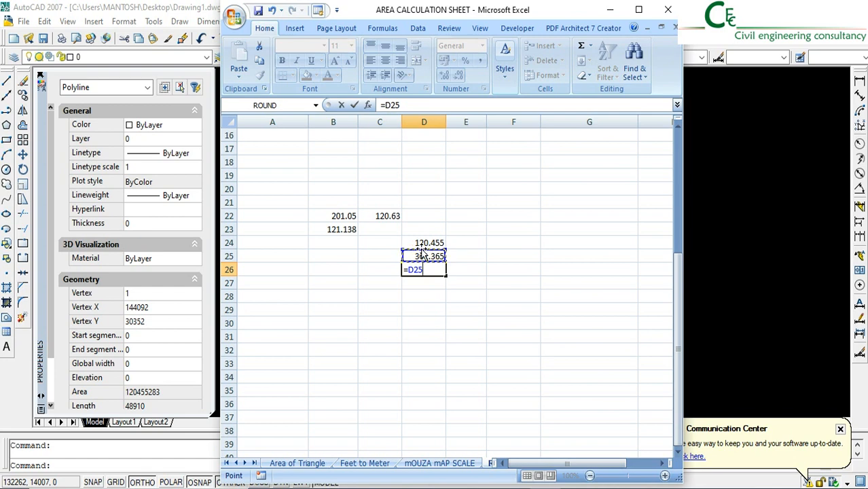
pyautogui.write('/')
pyautogui.click(338, 216)
pyautogui.press('Return')
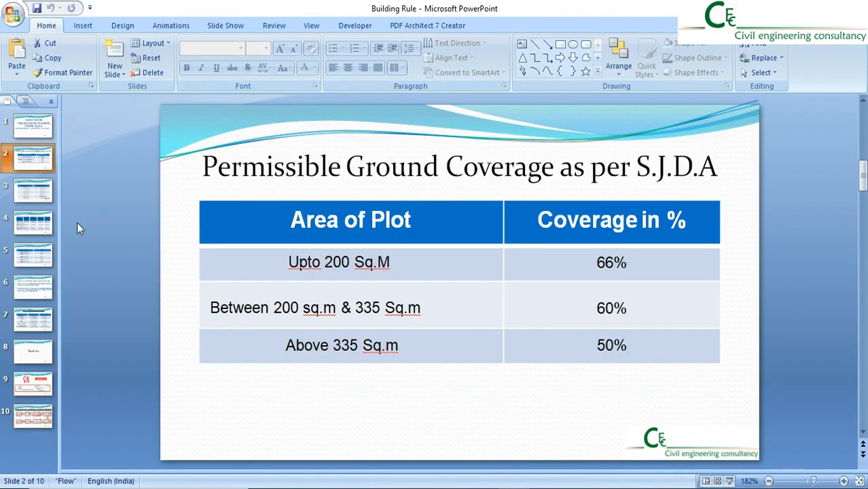
# Check the S.J.D.A F.A.R table for residential buildings in the Building Rule presentation, return to AutoCAD and deselect the buildable rectangle
pyautogui.click(29, 225)
pyautogui.click(33, 259)
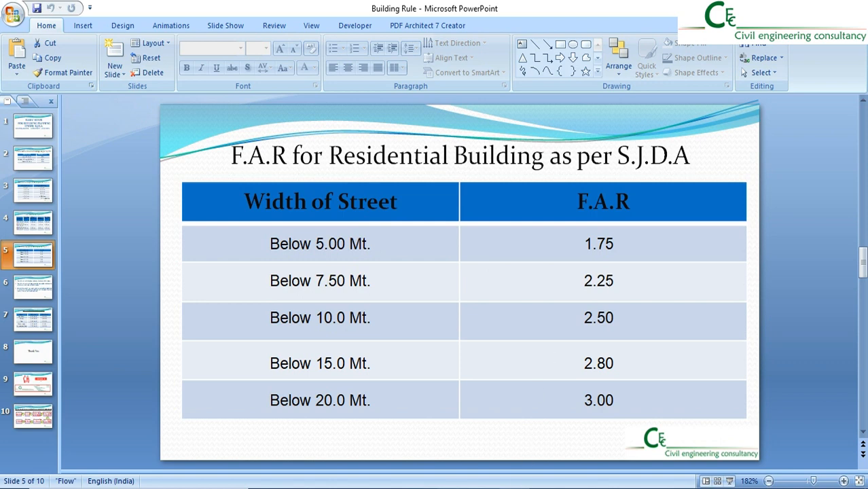
pyautogui.click(544, 488)
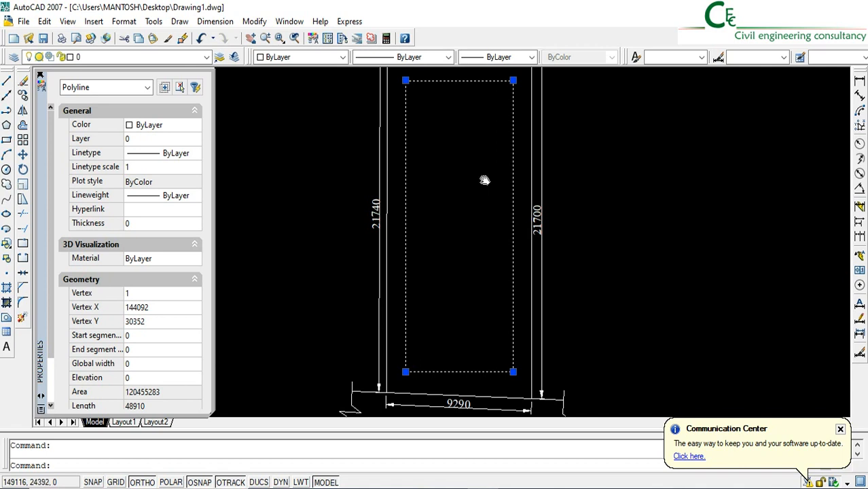
pyautogui.moveTo(485, 180); pyautogui.dragTo(473, 192, button='middle')
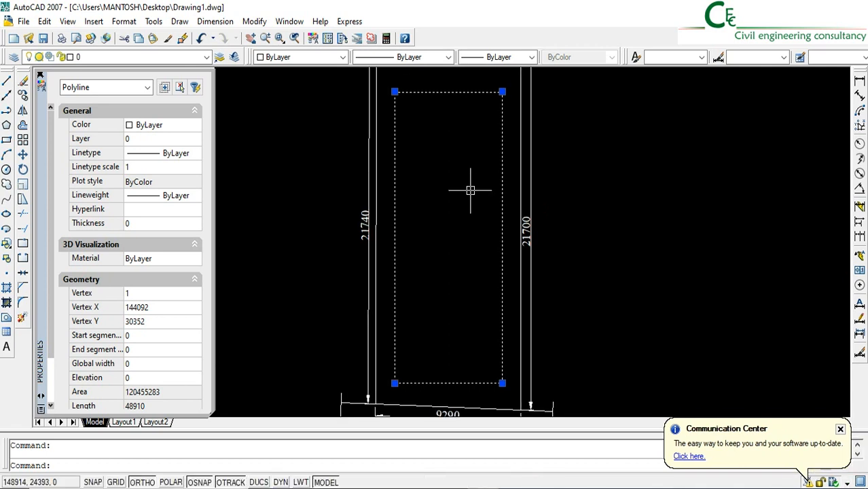
pyautogui.press('Escape')
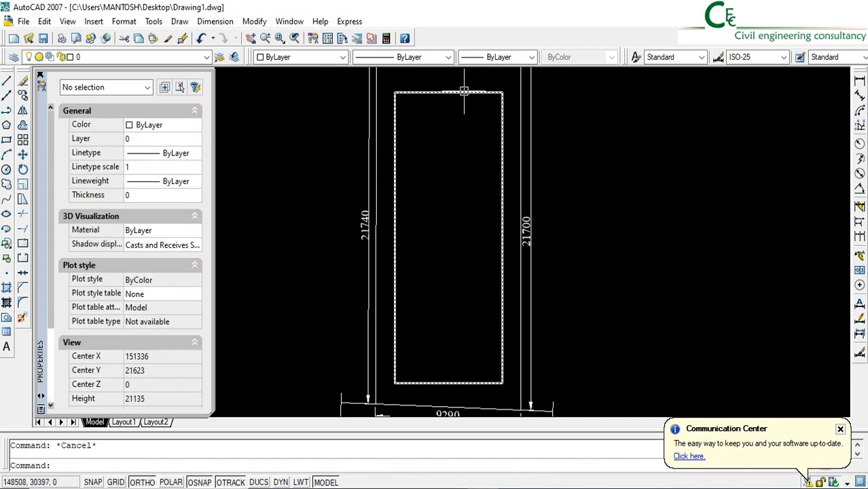
# Offset the buildable rectangle 250 mm inward to form the inner face of the outer walls
pyautogui.click(451, 91)
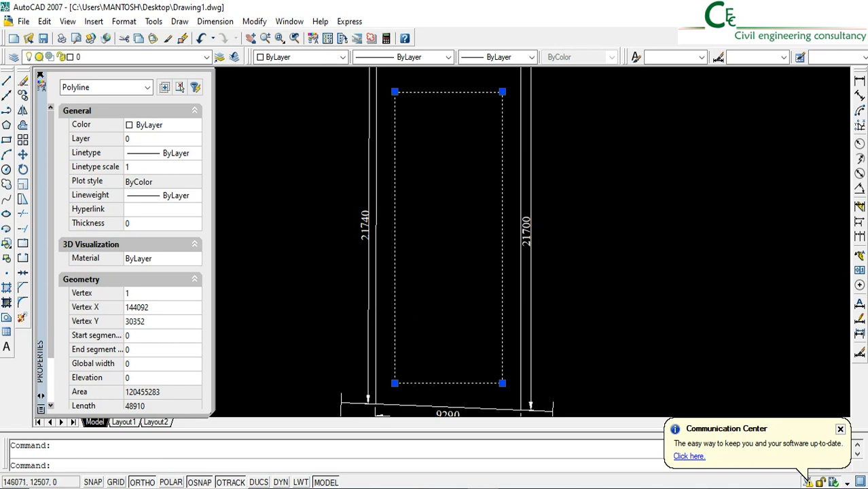
pyautogui.click(22, 127)
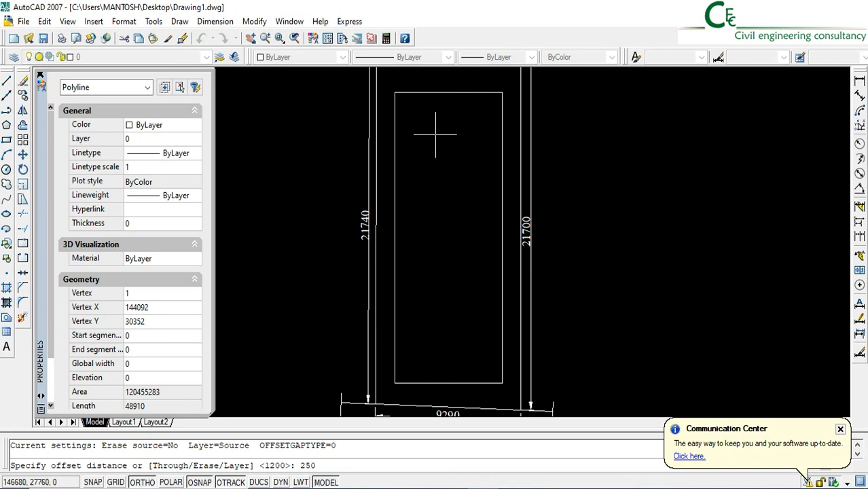
pyautogui.press('Return')
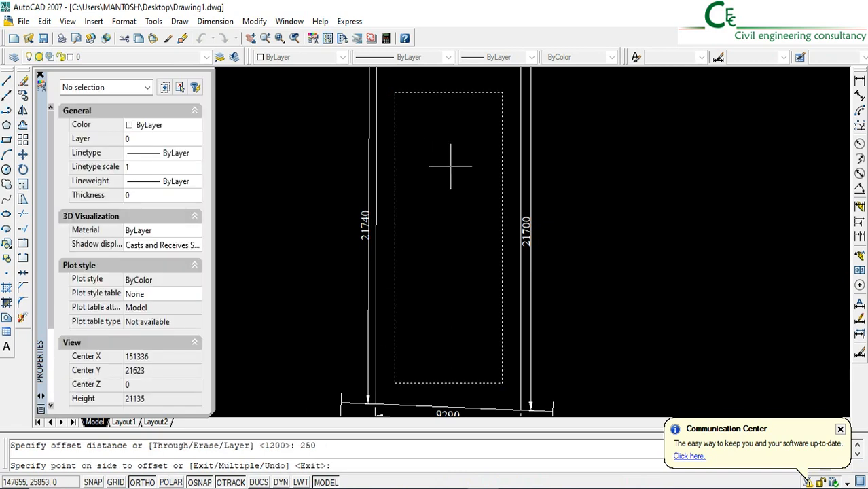
pyautogui.click(451, 166)
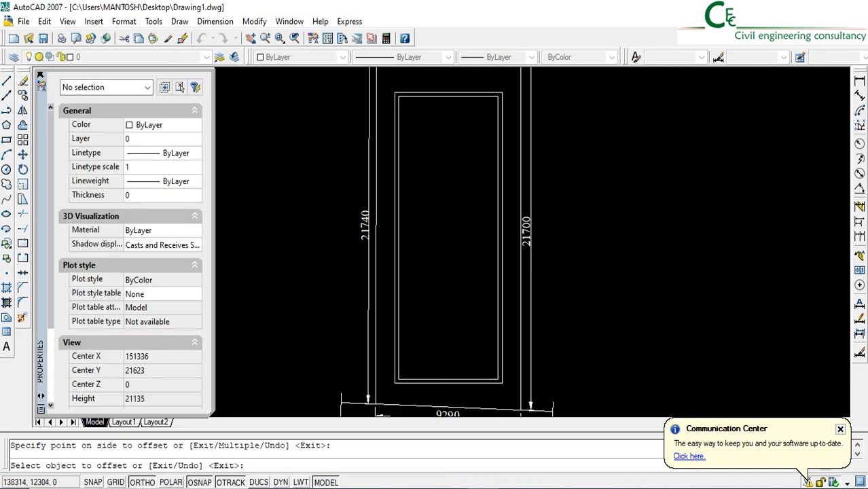
pyautogui.press('Escape')
# Explode the outer and inner wall rectangles into separate lines
pyautogui.click(481, 396)
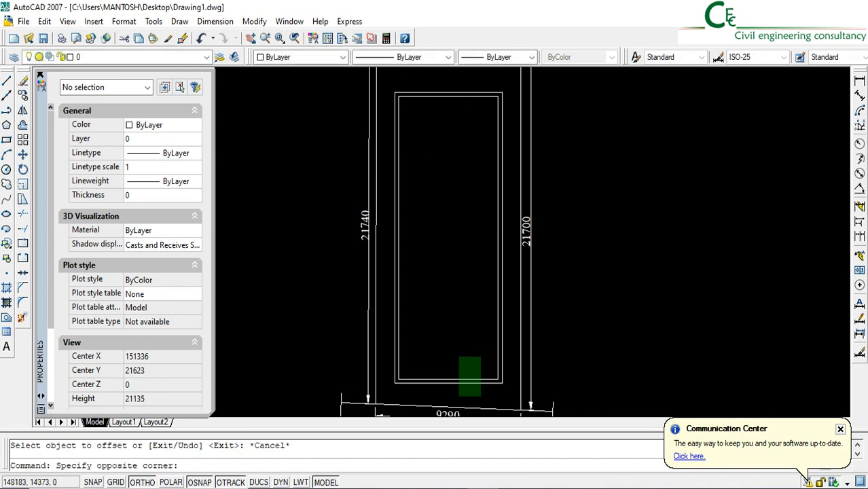
pyautogui.click(455, 355)
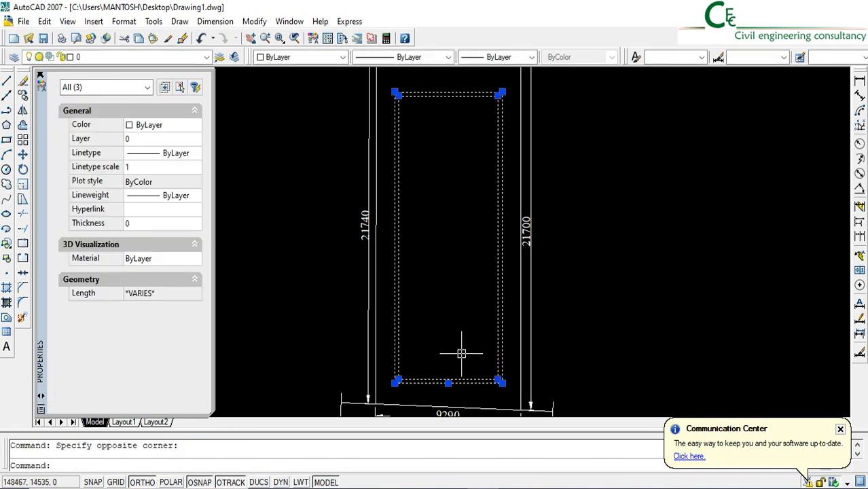
pyautogui.click(22, 319)
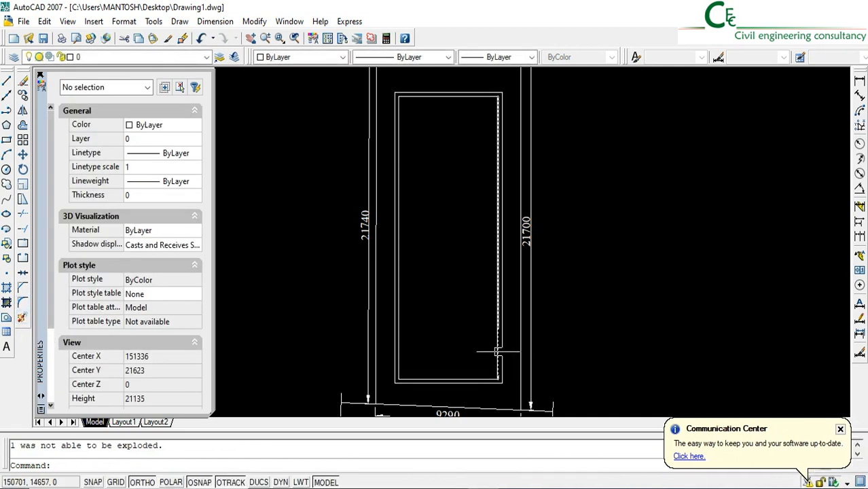
# Offset the inner right wall line 1200 mm inward twice in succession, and the inner front wall line 1200 mm inward once, for the staircase
pyautogui.scroll(2, 489, 387)
pyautogui.scroll(2, 485, 389)
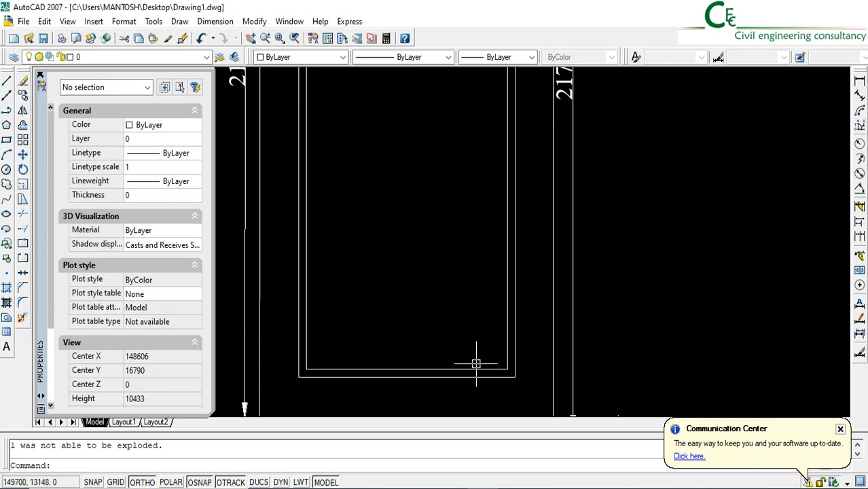
pyautogui.click(23, 125)
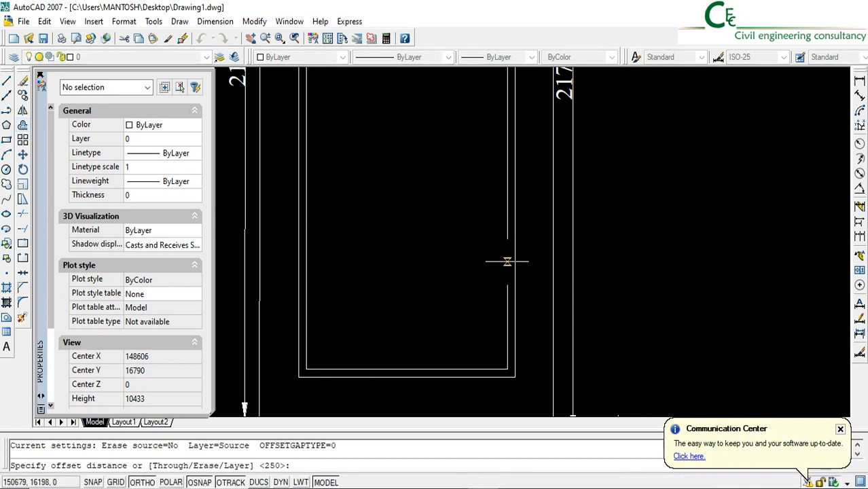
pyautogui.write('1200')
pyautogui.press('Return')
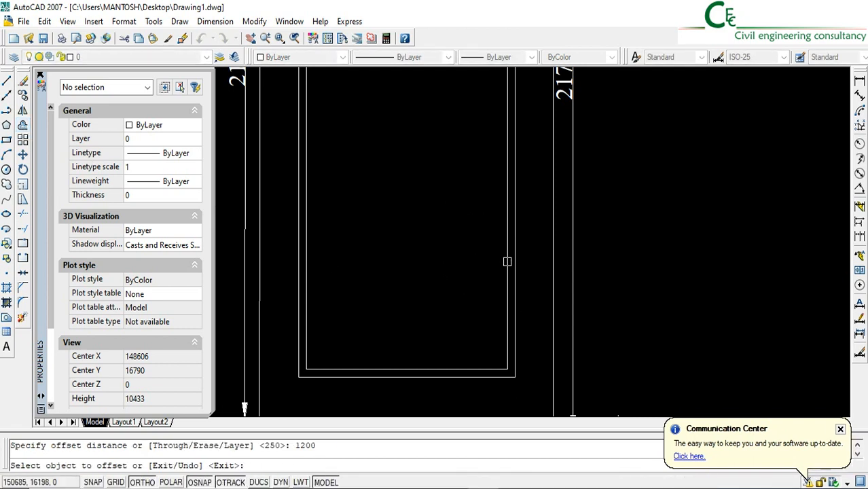
pyautogui.click(507, 262)
pyautogui.click(489, 307)
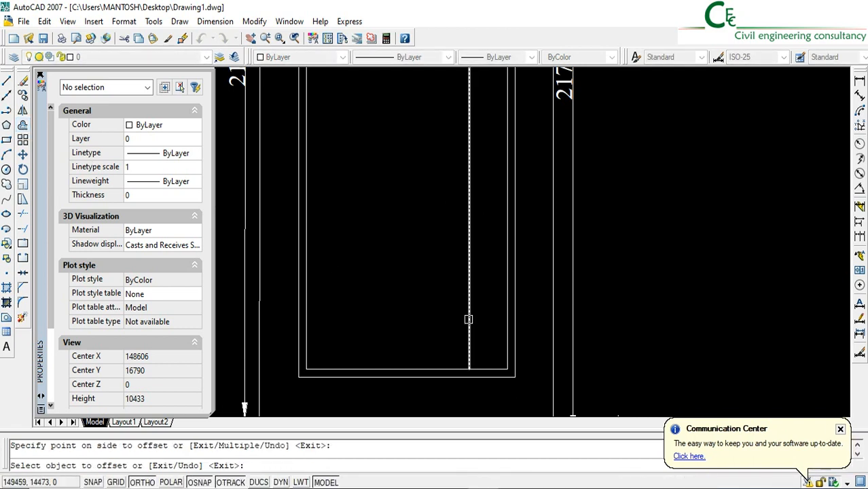
pyautogui.click(469, 320)
pyautogui.click(384, 317)
pyautogui.click(485, 369)
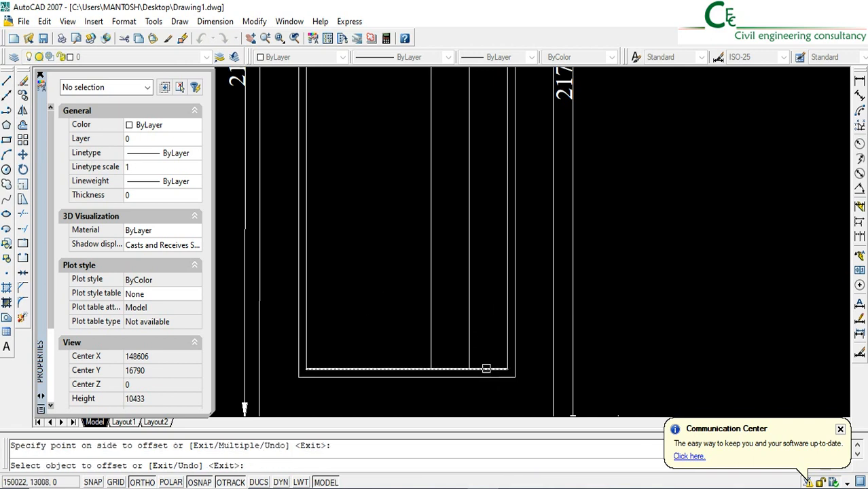
pyautogui.click(489, 295)
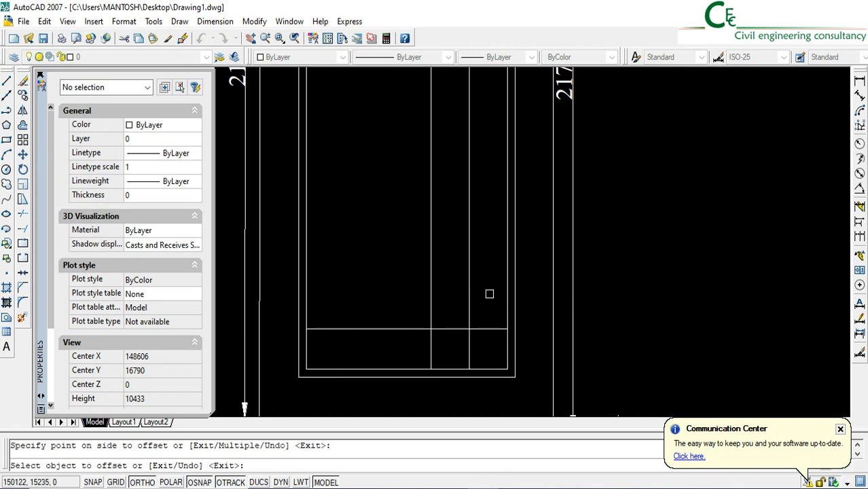
# Trim away the part of the horizontal landing line that lies left of the staircase's left edge
pyautogui.click(24, 216)
pyautogui.click(443, 329)
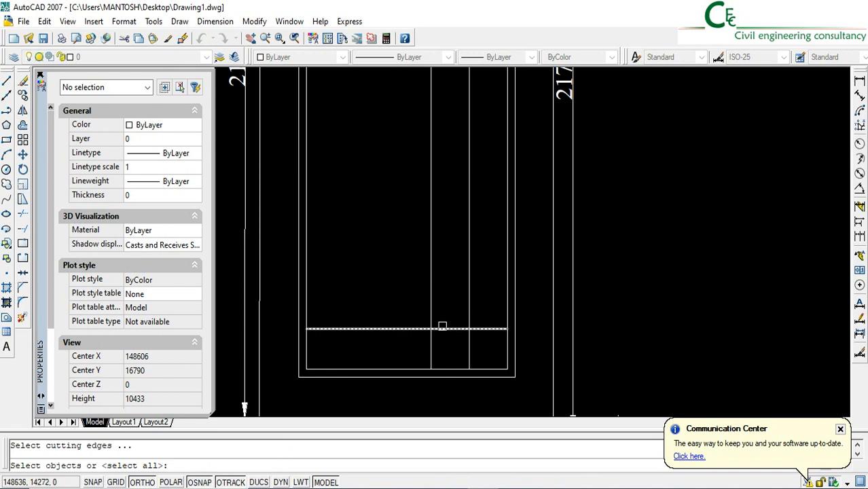
pyautogui.press('Return')
pyautogui.click(399, 330)
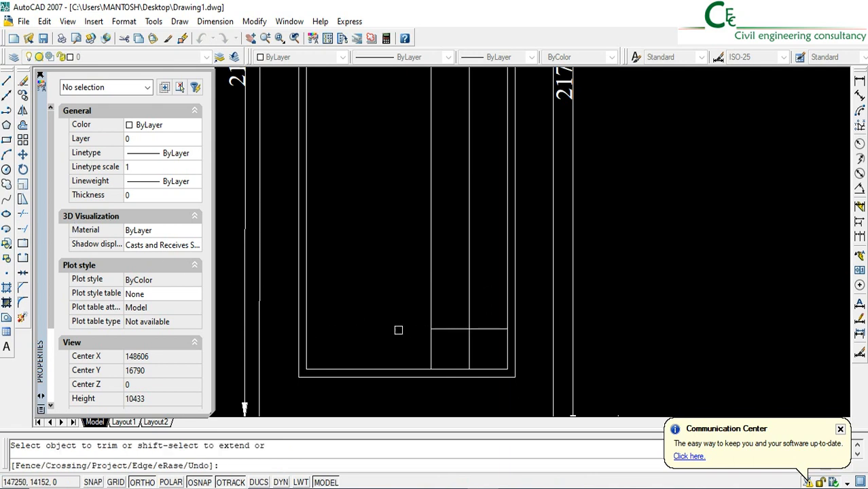
pyautogui.press('Return')
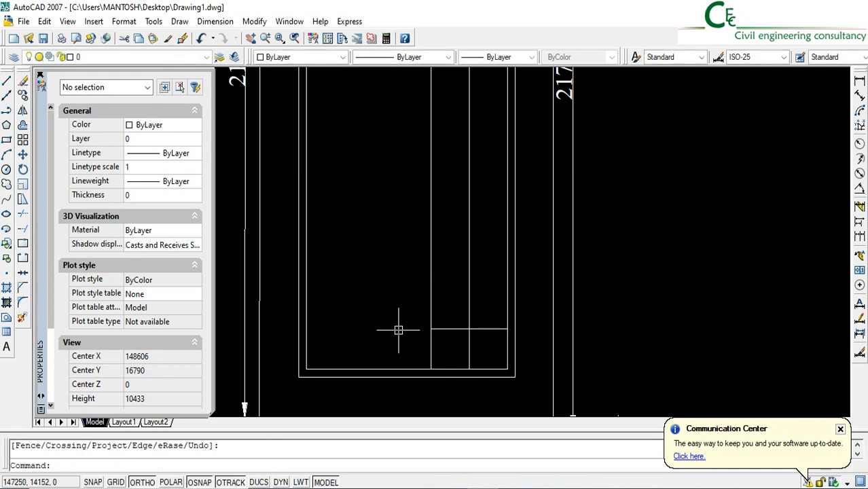
# Offset the landing line toward the rear nine times in succession at 250 mm spacing to draw the stair treads
pyautogui.click(23, 125)
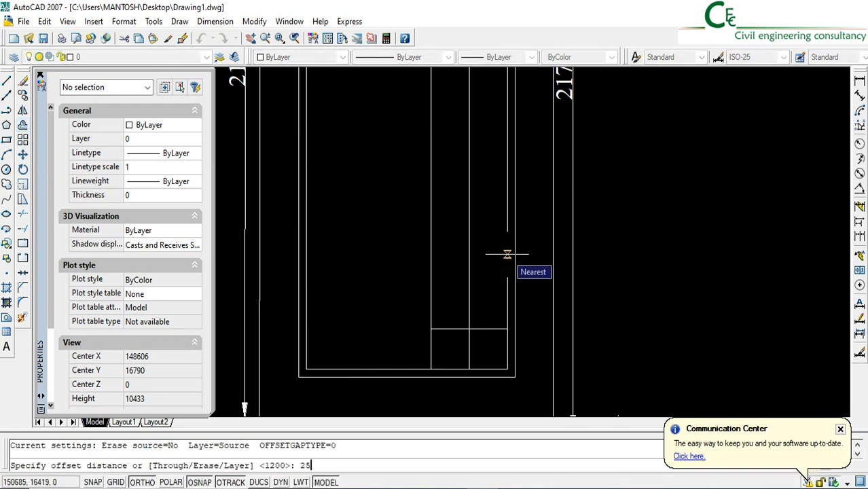
pyautogui.press('Return')
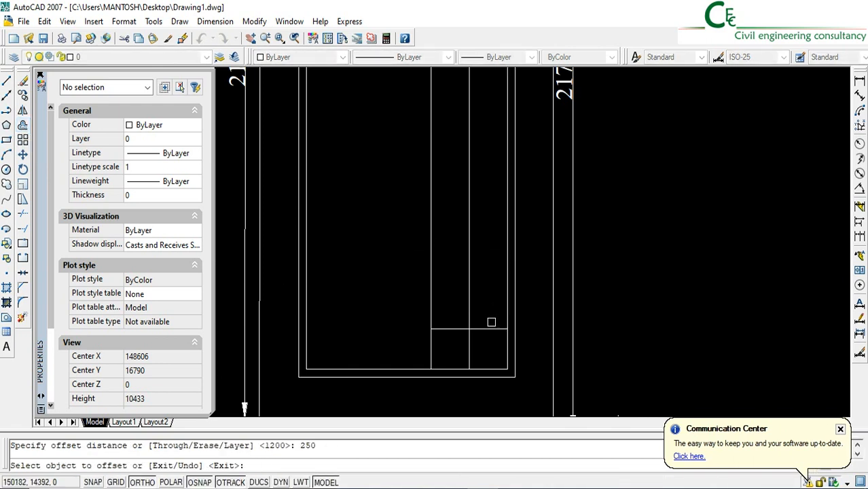
pyautogui.click(488, 329)
pyautogui.click(487, 316)
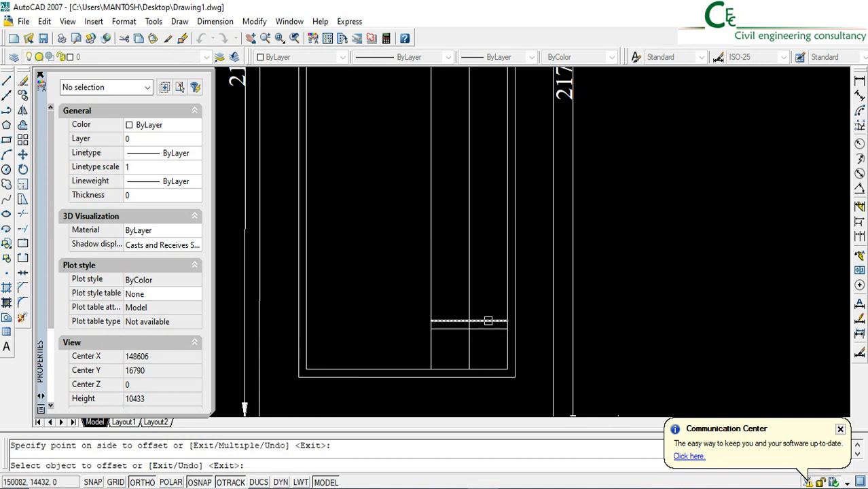
pyautogui.click(488, 321)
pyautogui.click(488, 301)
pyautogui.click(486, 313)
pyautogui.click(488, 299)
pyautogui.click(488, 304)
pyautogui.click(489, 284)
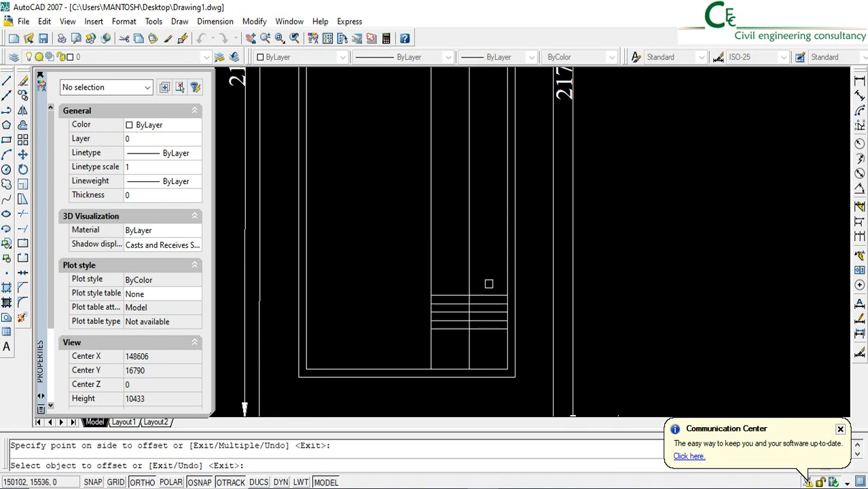
pyautogui.click(486, 296)
pyautogui.click(488, 285)
pyautogui.click(487, 288)
pyautogui.click(485, 266)
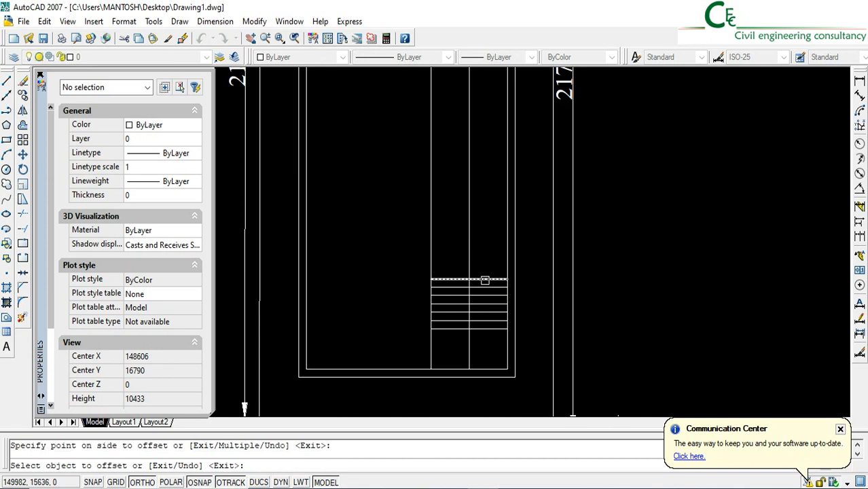
pyautogui.click(486, 280)
pyautogui.click(485, 270)
pyautogui.click(487, 270)
pyautogui.click(486, 264)
pyautogui.click(487, 262)
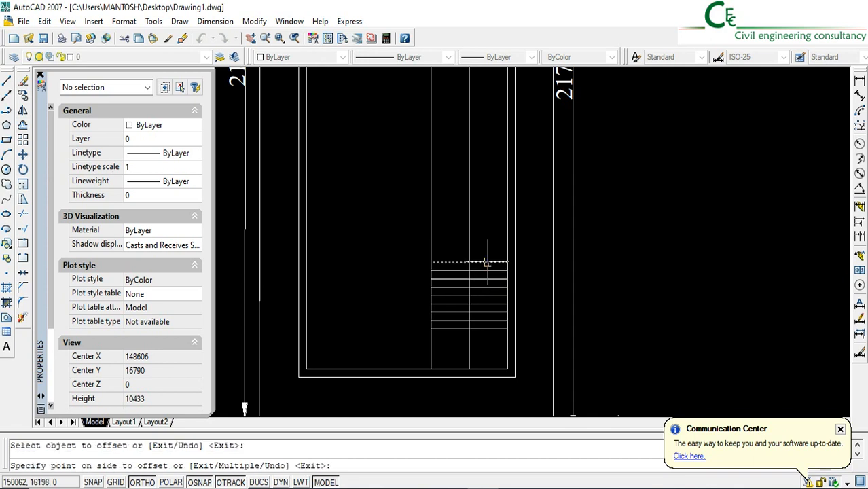
pyautogui.click(487, 246)
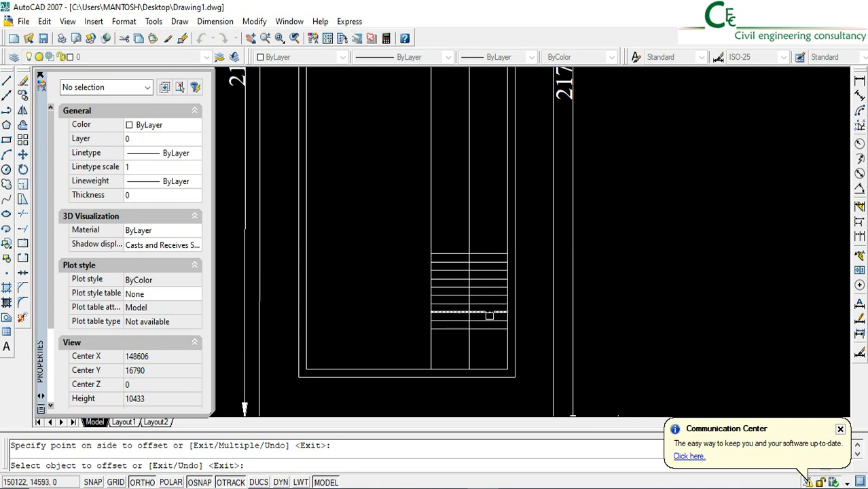
# Trim the staircase's vertical centre line back to the first and last treads at both ends
pyautogui.click(21, 215)
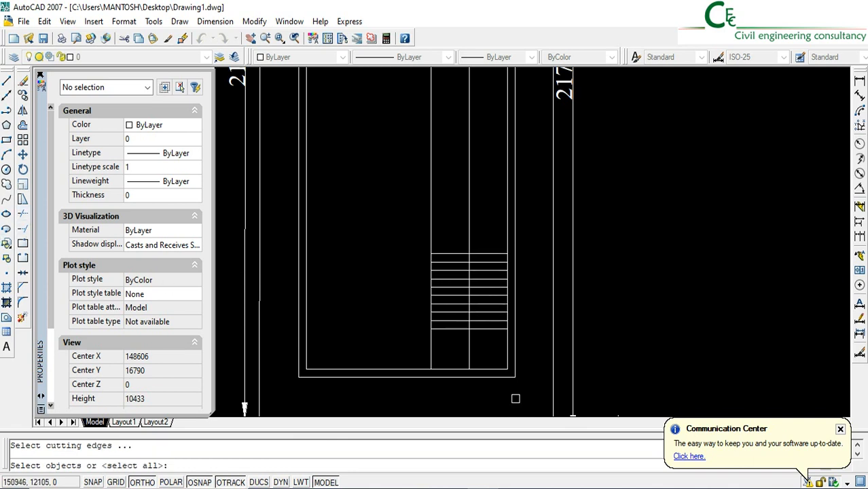
pyautogui.press('Return')
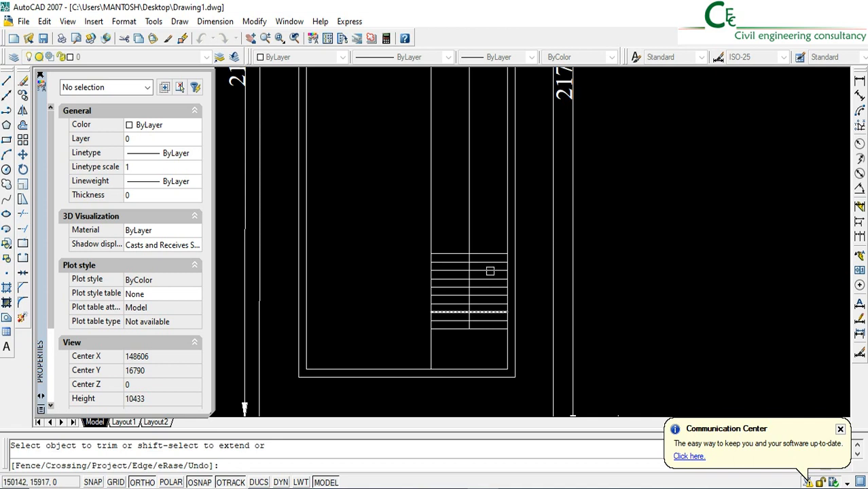
pyautogui.click(469, 230)
pyautogui.press('Return')
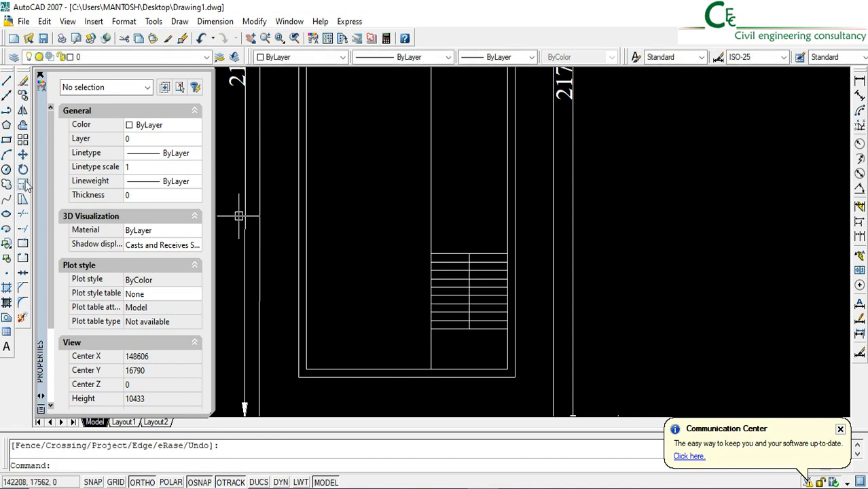
# Offset the rearmost stair tread line 1200 mm toward the rear to form the second landing
pyautogui.click(22, 126)
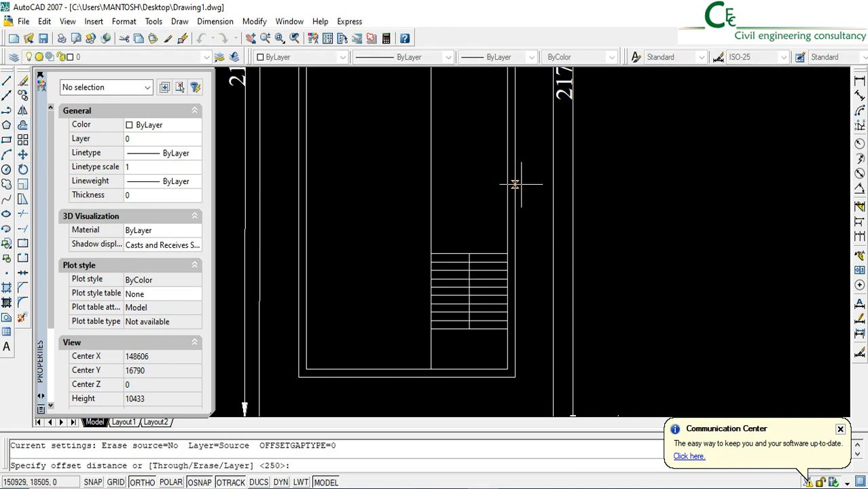
pyautogui.write('1200')
pyautogui.press('Return')
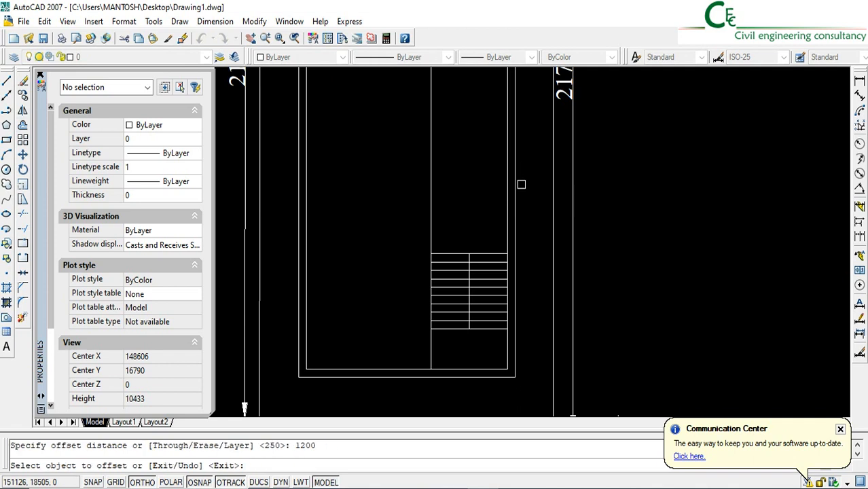
pyautogui.click(495, 253)
pyautogui.click(473, 169)
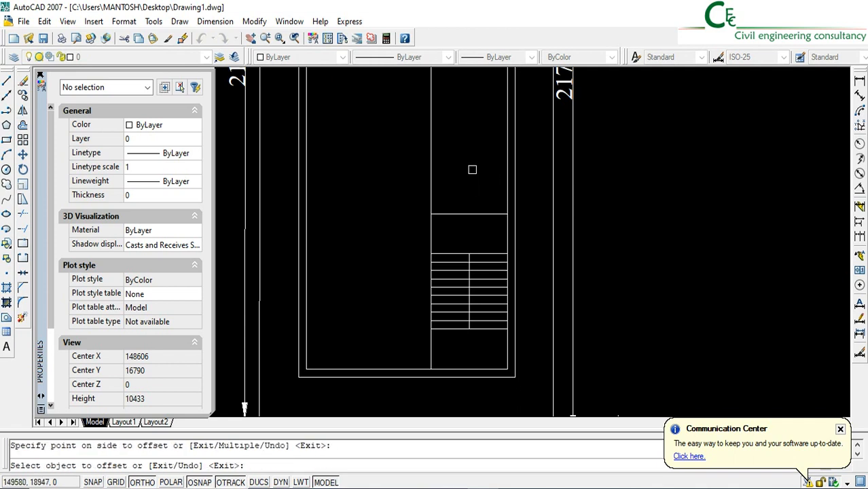
pyautogui.press('Return')
pyautogui.click(242, 200)
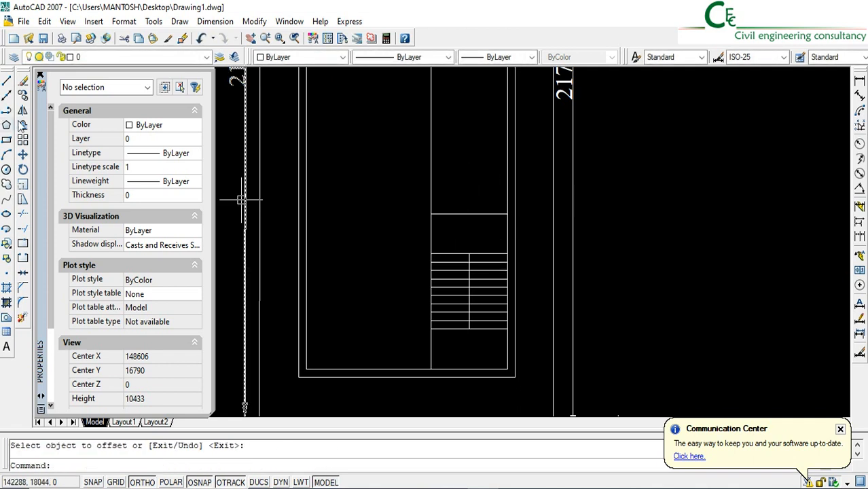
# Offset the second landing's rear line 250 mm toward the rear for the staircase wall
pyautogui.click(23, 125)
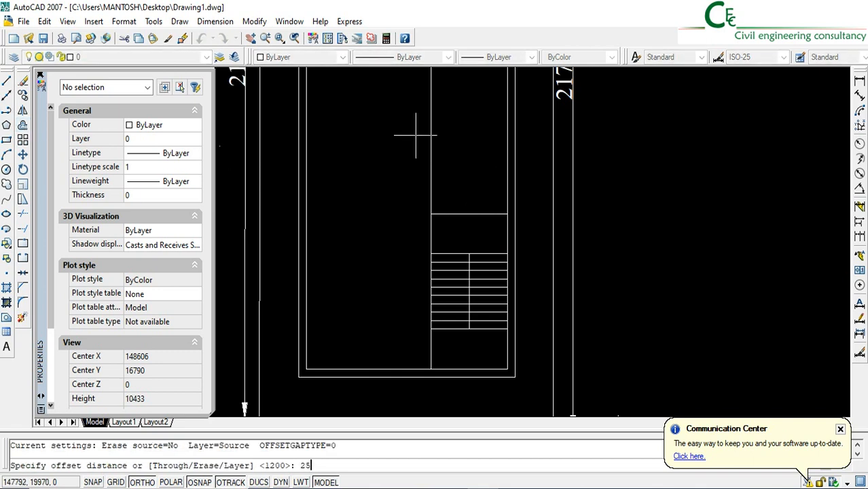
pyautogui.write('250')
pyautogui.press('Return')
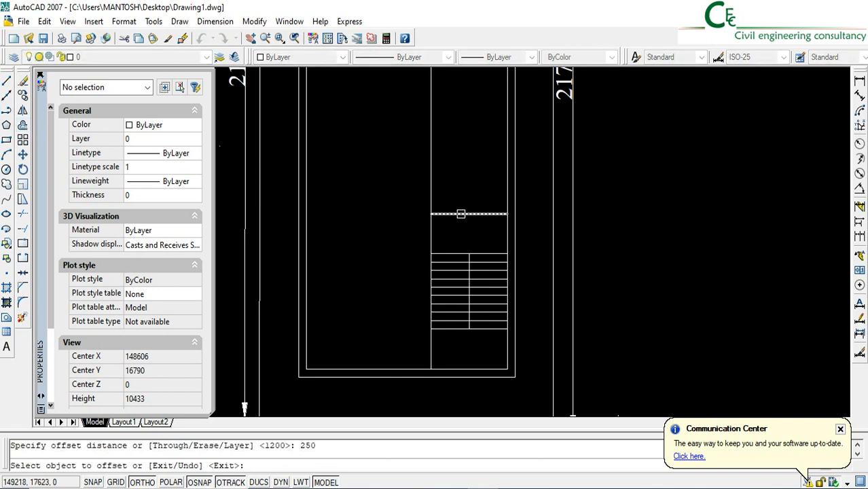
pyautogui.click(460, 214)
pyautogui.click(461, 178)
pyautogui.press('Return')
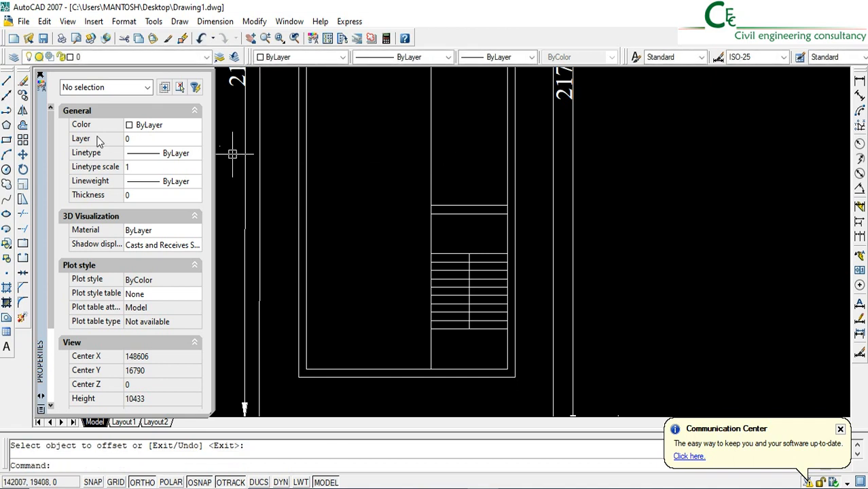
# Offset the staircase's left edge line 250 mm outward to the left for the side wall
pyautogui.press('Return')
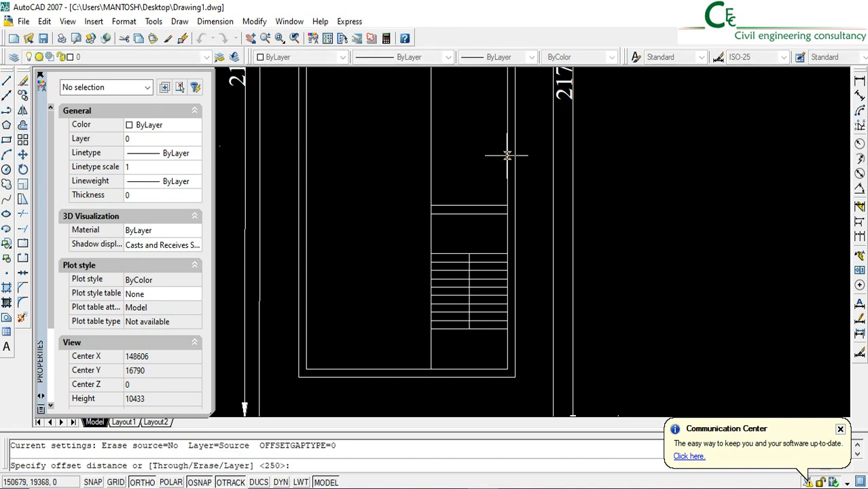
pyautogui.write('250')
pyautogui.press('Return')
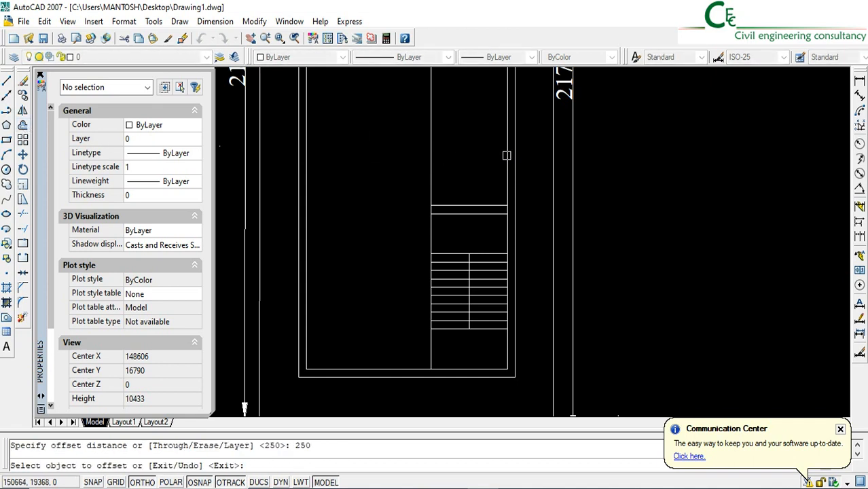
pyautogui.click(434, 187)
pyautogui.click(389, 193)
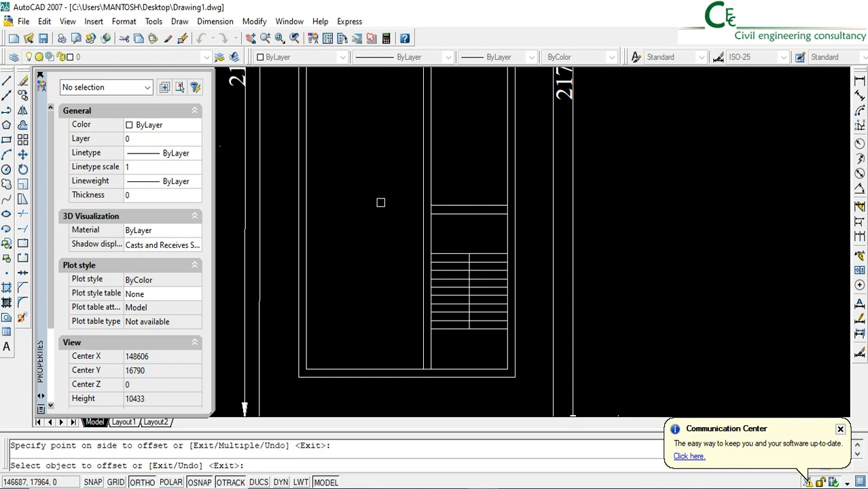
pyautogui.press('Return')
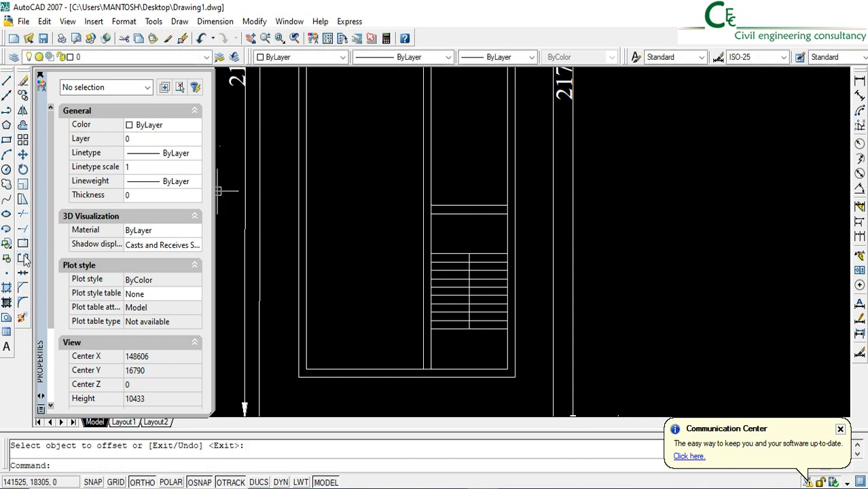
# Fillet the inner and outer staircase wall lines with radius 0 to form square rear-left corners
pyautogui.click(23, 306)
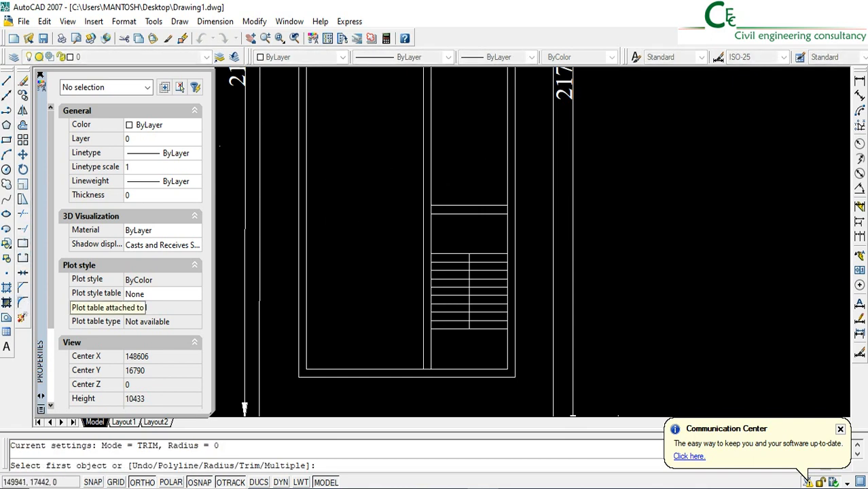
pyautogui.click(432, 231)
pyautogui.press('Return')
pyautogui.click(423, 225)
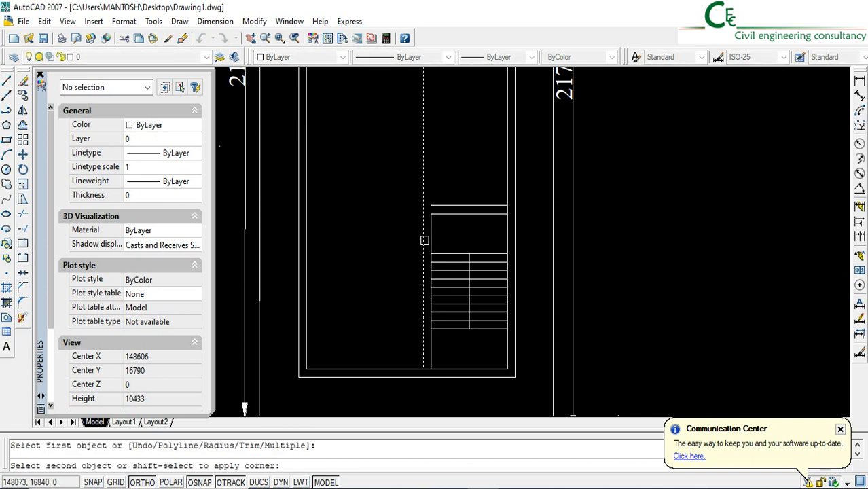
pyautogui.click(467, 205)
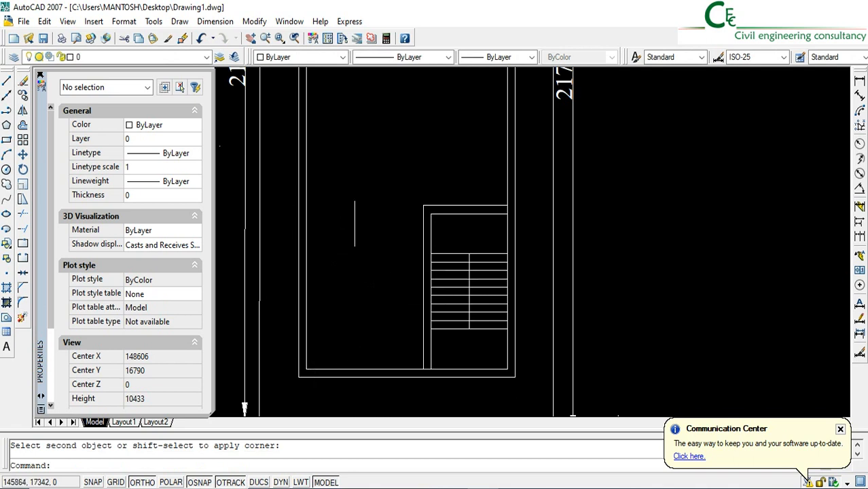
# Draw a horizontal line from the staircase wall's outer rear-left corner to the building's inner left wall line
pyautogui.click(6, 82)
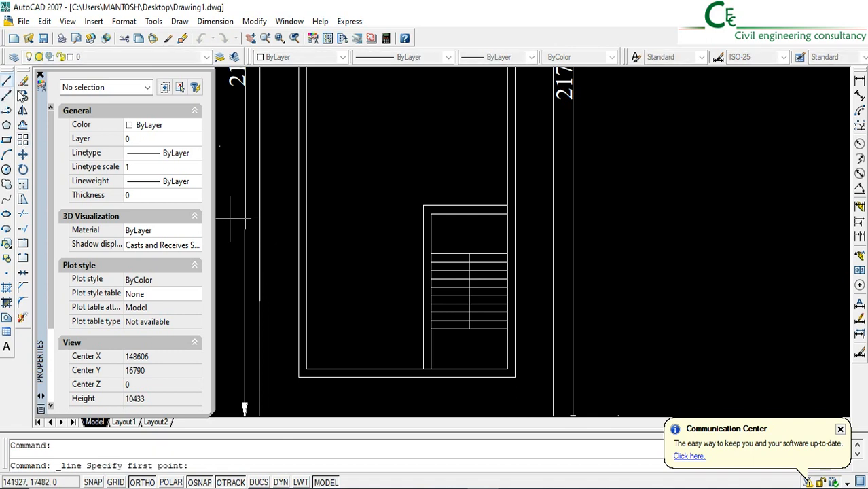
pyautogui.click(423, 206)
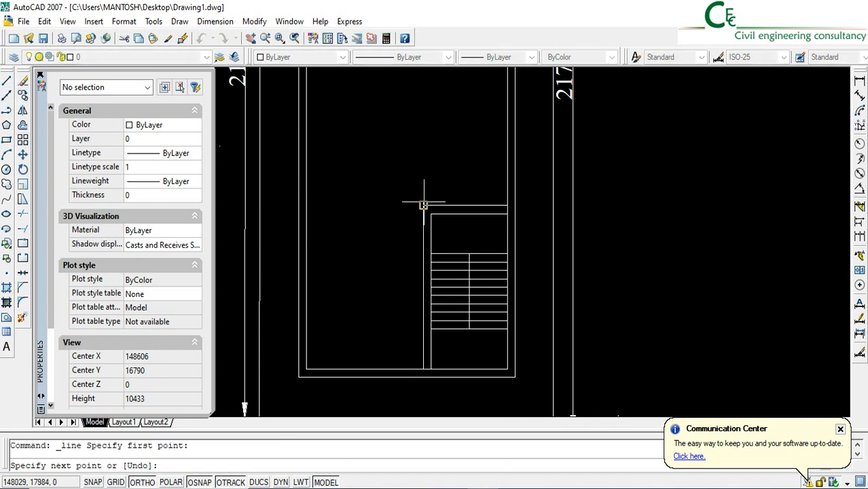
pyautogui.click(305, 205)
pyautogui.press('Return')
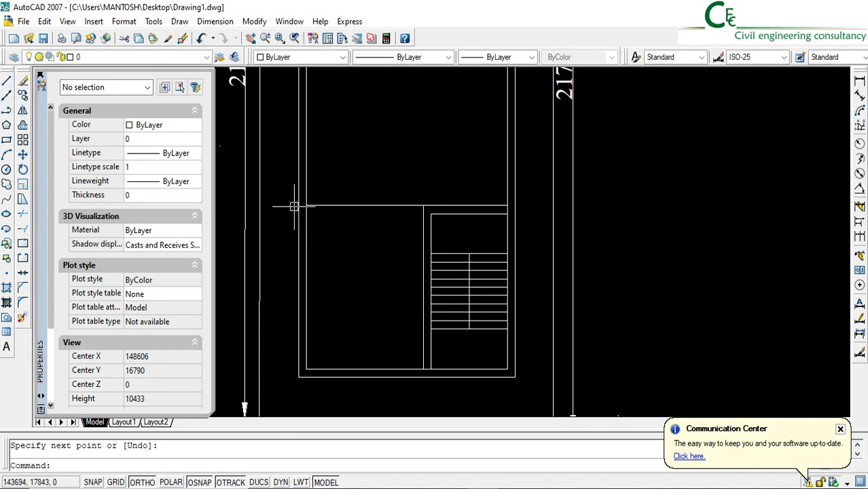
# Extend the inner left wall line and the staircase side wall's outer line to the outer front wall line
pyautogui.click(23, 231)
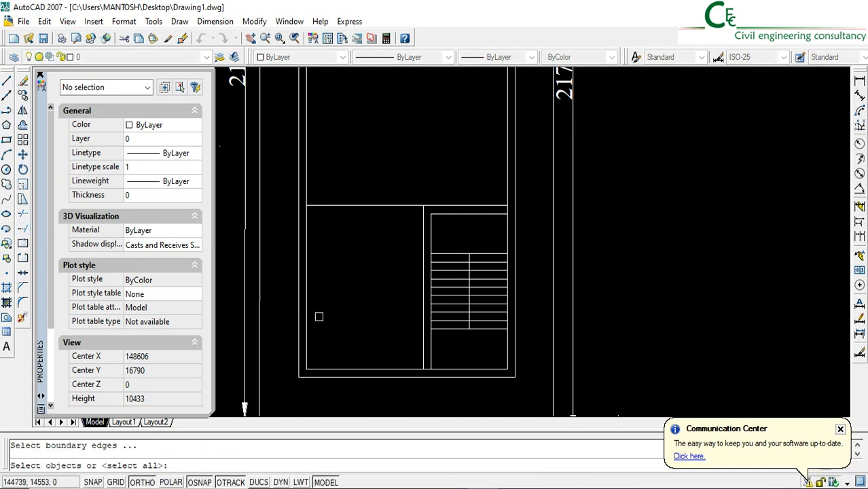
pyautogui.press('Return')
pyautogui.click(306, 349)
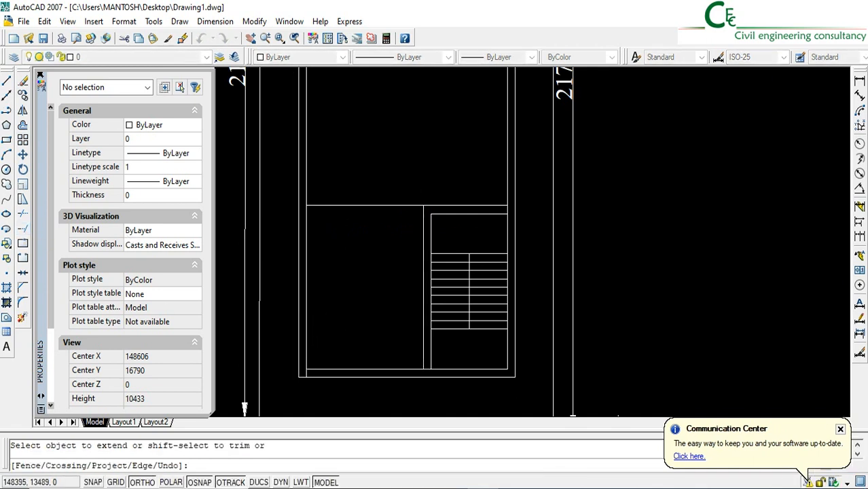
pyautogui.click(424, 357)
pyautogui.press('Return')
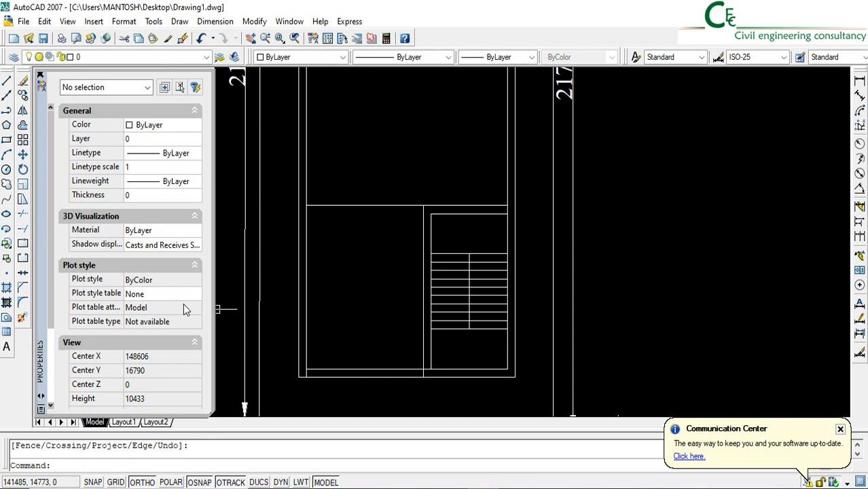
# Trim away the inner front wall line left of the staircase's inner left edge
pyautogui.click(24, 215)
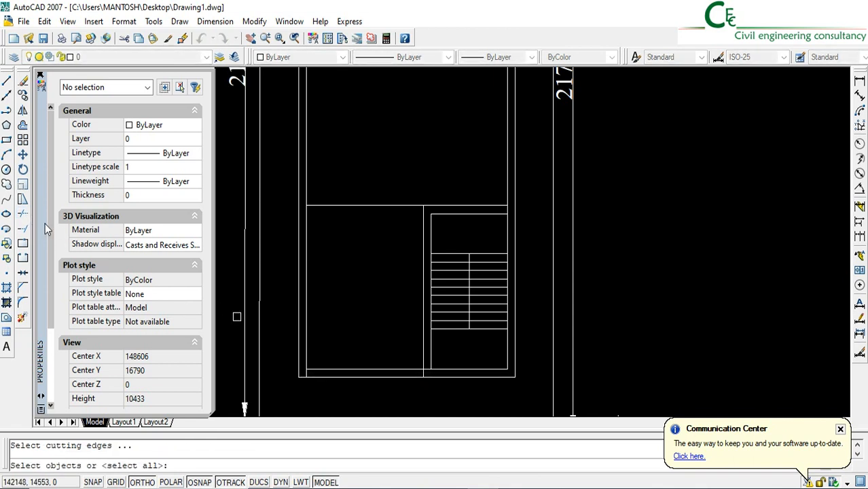
pyautogui.press('Return')
pyautogui.click(364, 369)
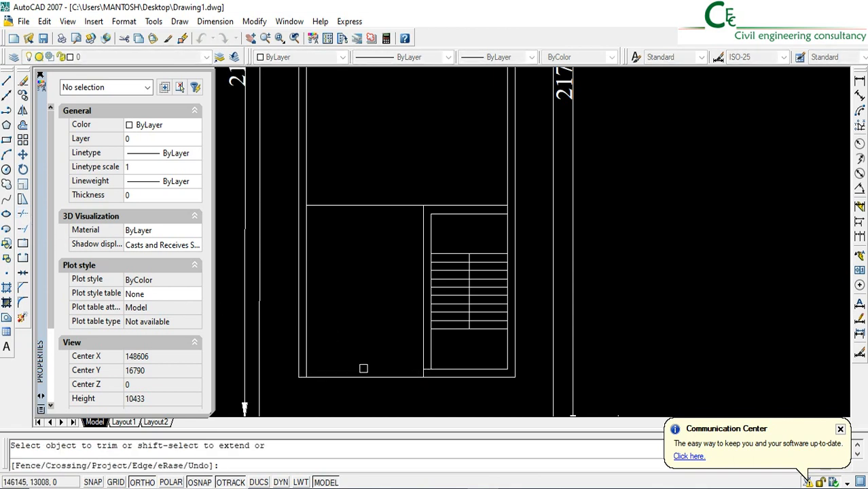
pyautogui.scroll(2, 439, 379)
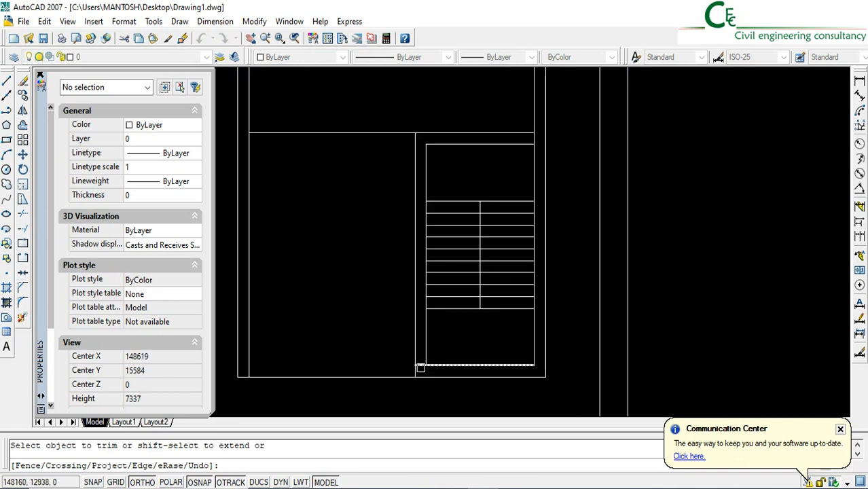
pyautogui.press('Return')
pyautogui.scroll(-2, 398, 332)
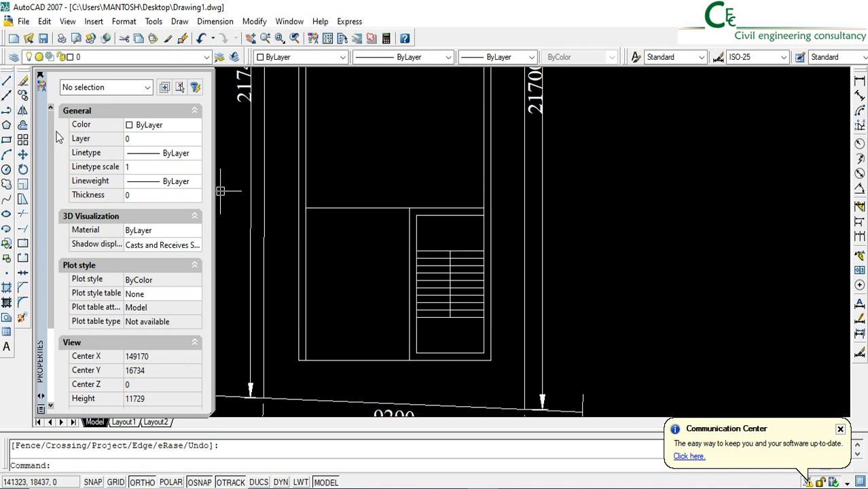
# Offset the horizontal partition line left of the staircase 125 mm toward the front
pyautogui.click(22, 125)
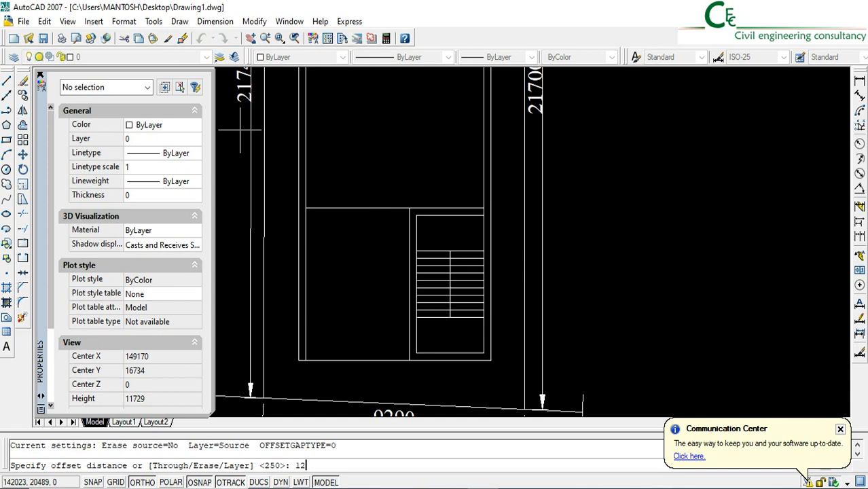
pyautogui.press('Return')
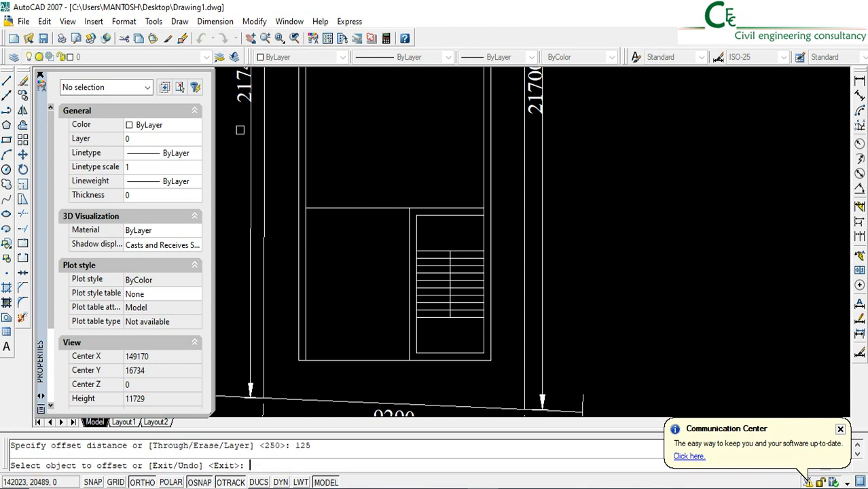
pyautogui.click(333, 208)
pyautogui.click(336, 277)
pyautogui.press('Return')
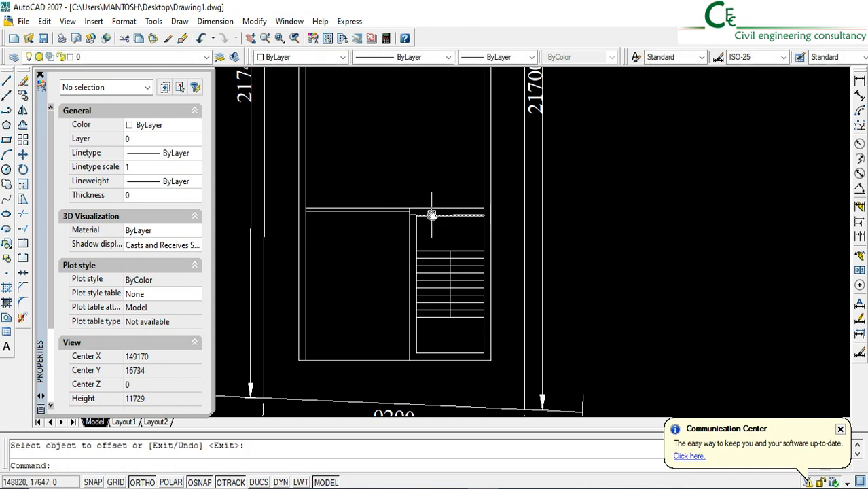
# Extend the staircase's inner left edge and centre line to the outer front wall line
pyautogui.scroll(-3, 351, 297)
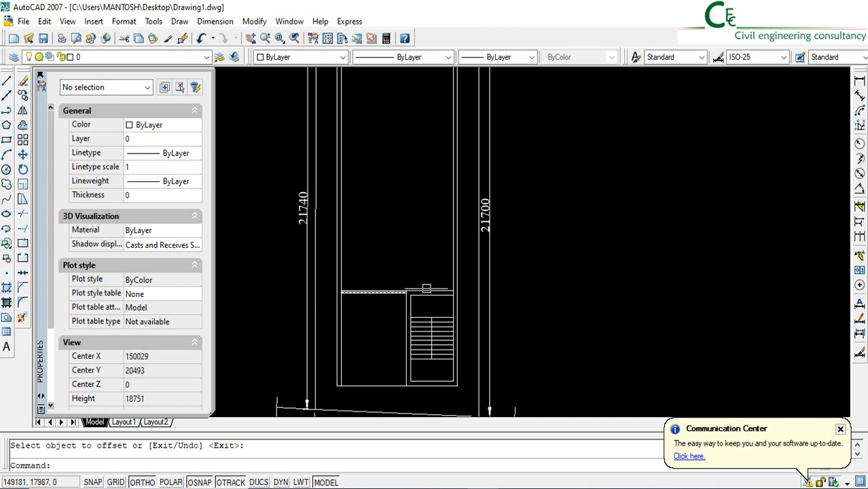
pyautogui.moveTo(416, 286)
pyautogui.mouseDown(button='middle')
pyautogui.moveTo(380, 306)
pyautogui.moveTo(363, 248)
pyautogui.mouseUp(button='middle')
pyautogui.scroll(3, 382, 329)
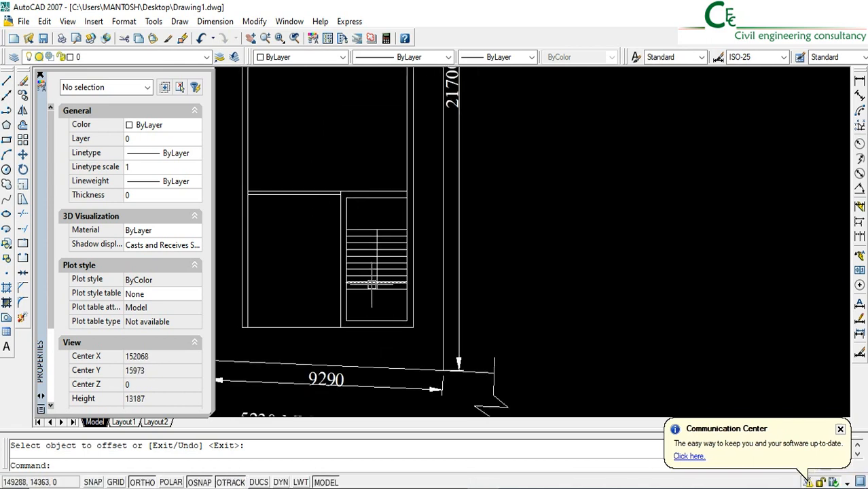
pyautogui.click(24, 229)
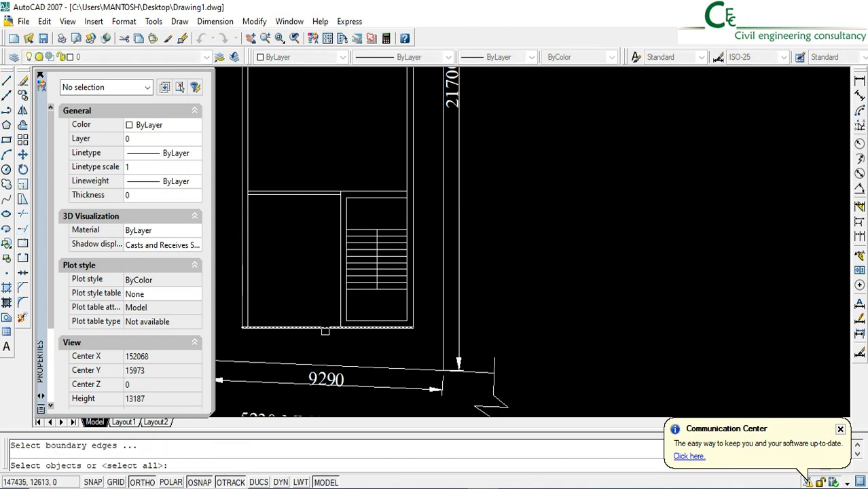
pyautogui.scroll(5, 356, 327)
pyautogui.press('Return')
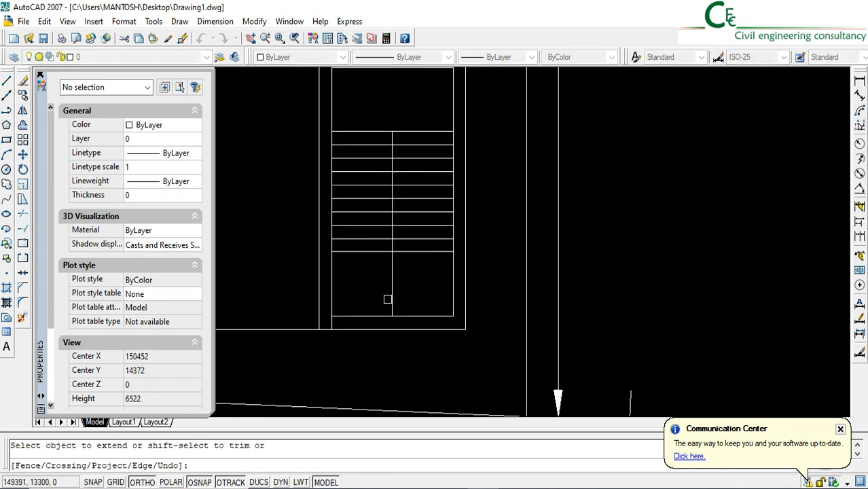
pyautogui.click(388, 299)
pyautogui.click(395, 306)
pyautogui.press('Return')
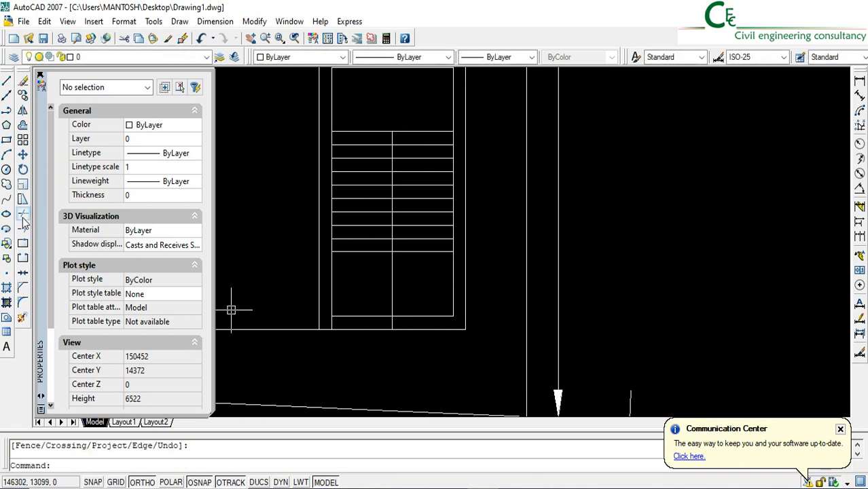
# Trim away the inner front wall line left of the staircase's centre line, and the centre line between the front tread and that wall line
pyautogui.click(22, 216)
pyautogui.press('Return')
pyautogui.click(359, 320)
pyautogui.click(354, 311)
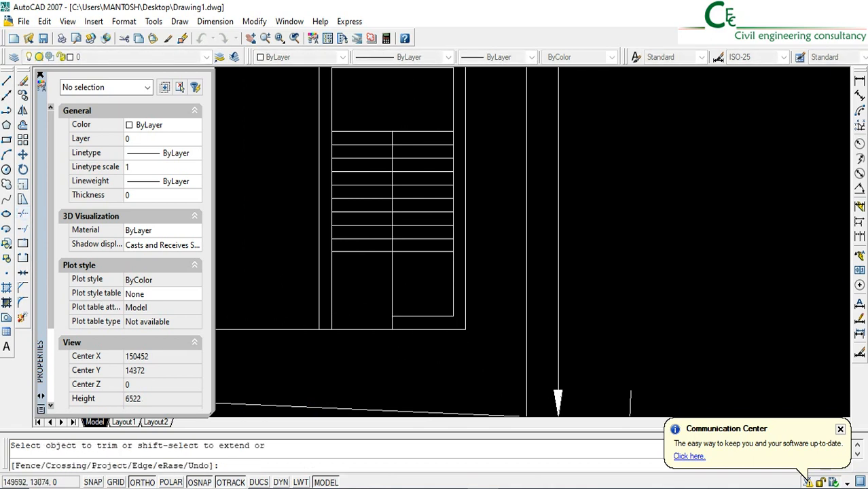
pyautogui.click(388, 302)
pyautogui.click(393, 298)
# Trim away the left halves of the five staircase treads nearest the front wall
pyautogui.moveTo(381, 252); pyautogui.dragTo(389, 293, button='middle')
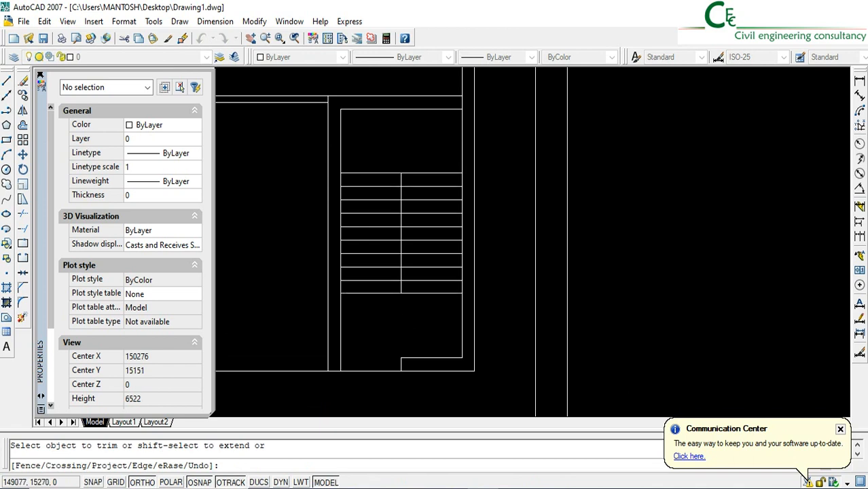
pyautogui.click(386, 303)
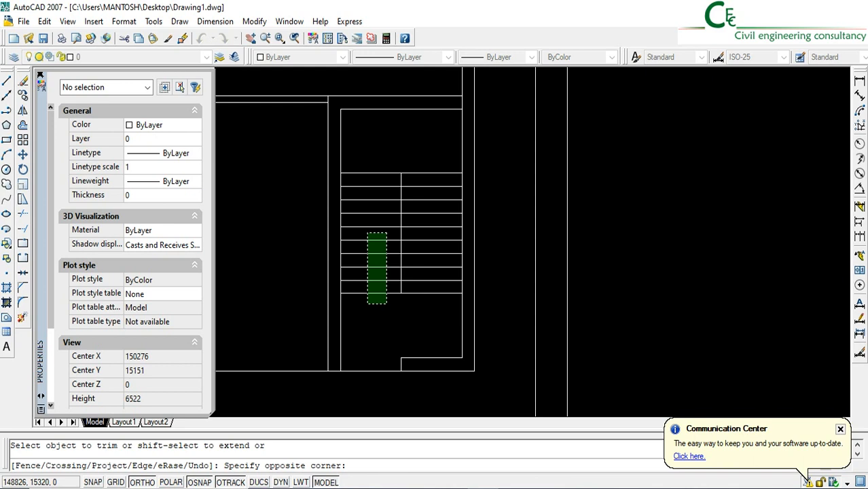
pyautogui.click(367, 233)
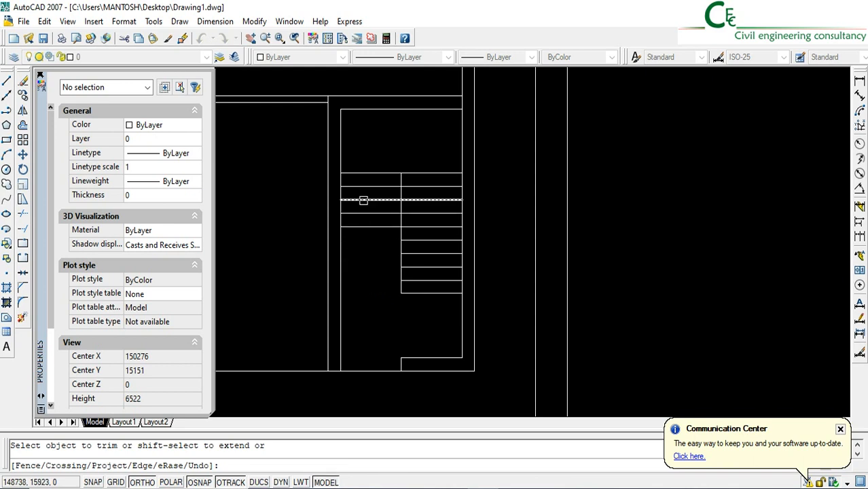
pyautogui.moveTo(368, 151); pyautogui.dragTo(358, 181, button='middle')
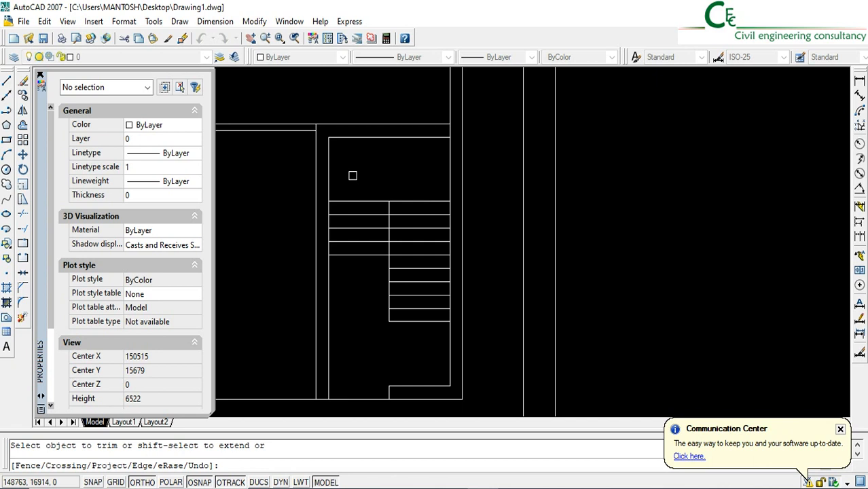
pyautogui.moveTo(353, 176); pyautogui.dragTo(342, 246, button='middle')
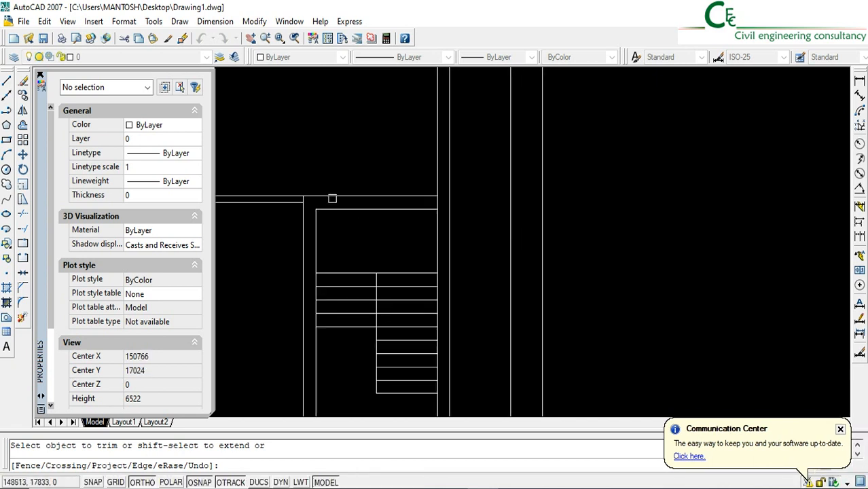
# Extend the staircase's inner left edge to the rear outer line of the staircase wall and offset it 125 mm to the right
pyautogui.click(22, 229)
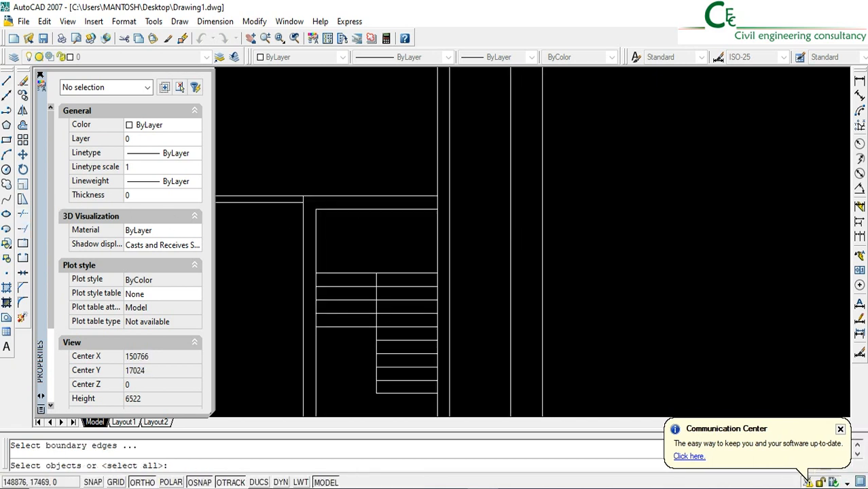
pyautogui.press('Return')
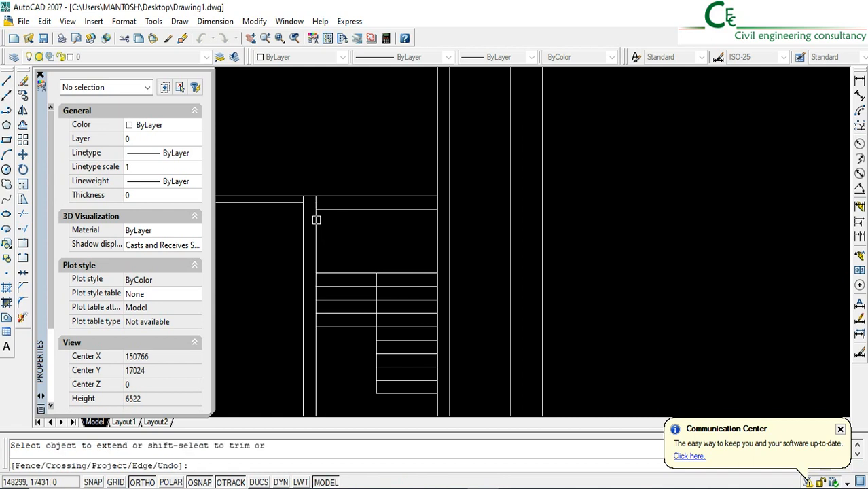
pyautogui.click(23, 125)
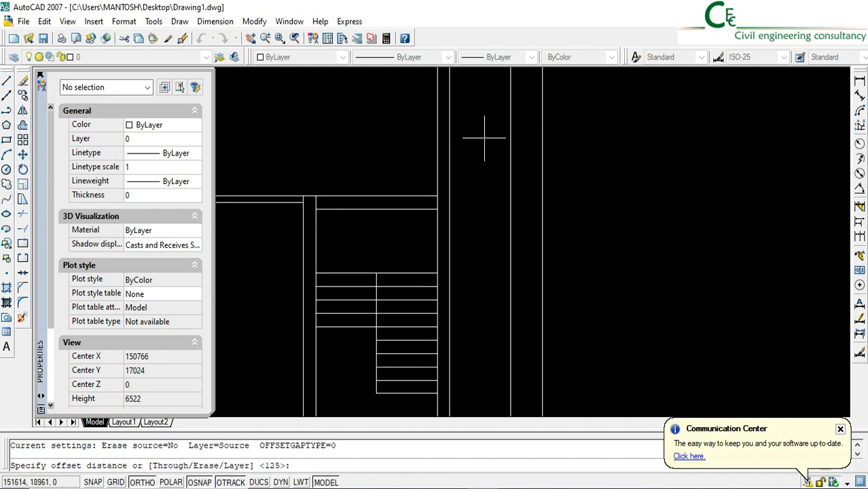
pyautogui.write('125')
pyautogui.press('Return')
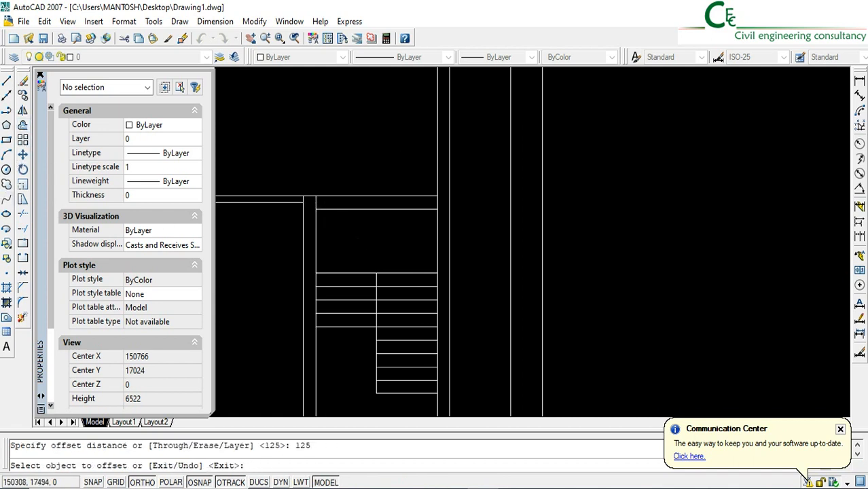
pyautogui.click(315, 231)
pyautogui.click(334, 231)
pyautogui.press('Return')
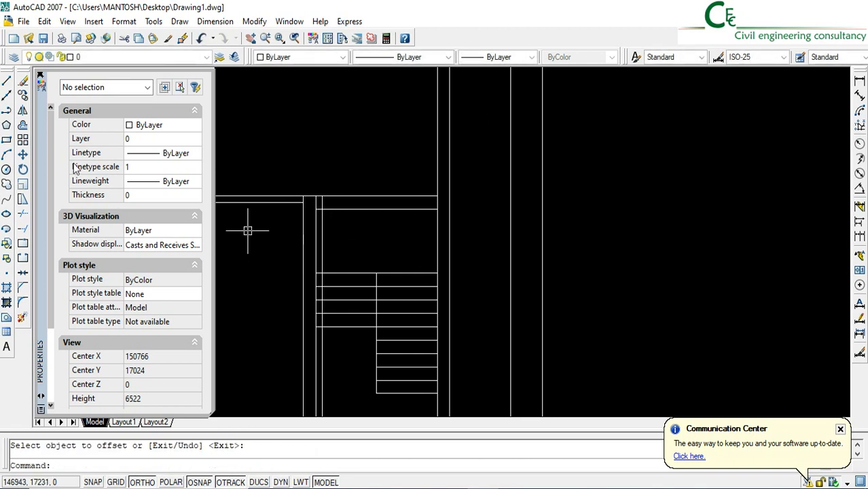
# Offset the new vertical line 1050 mm to the right to mark the staircase door opening's width
pyautogui.click(26, 127)
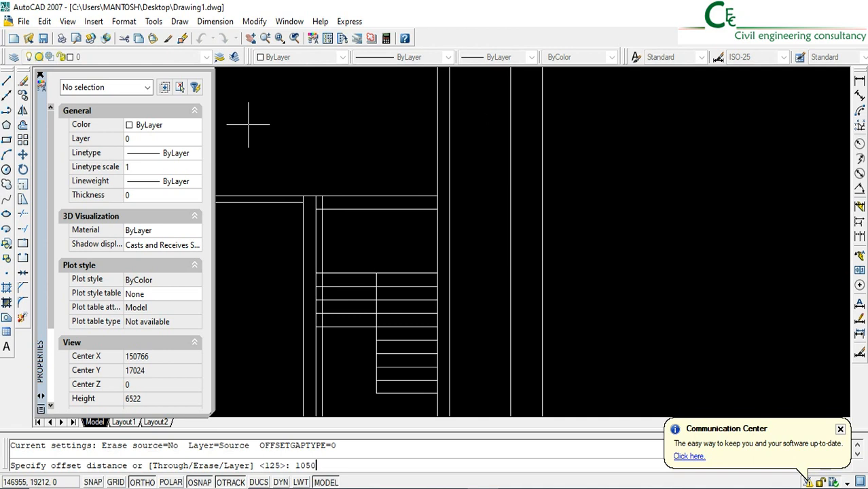
pyautogui.press('Return')
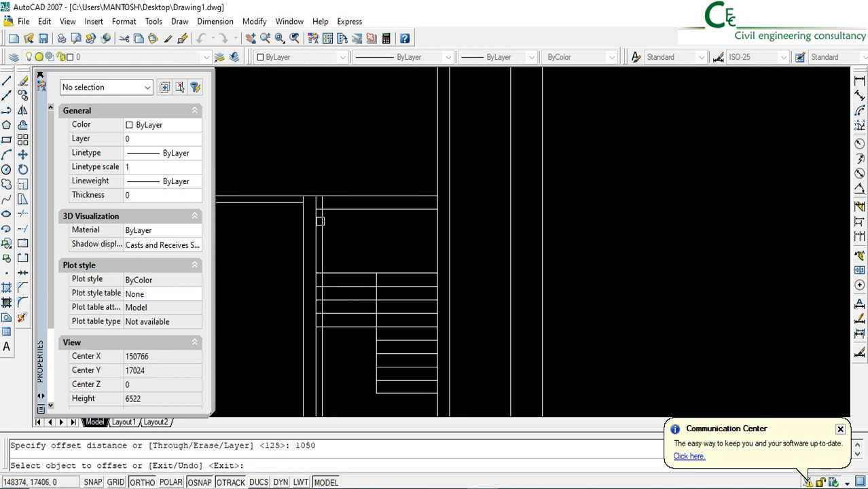
pyautogui.click(322, 218)
pyautogui.click(404, 228)
pyautogui.press('Return')
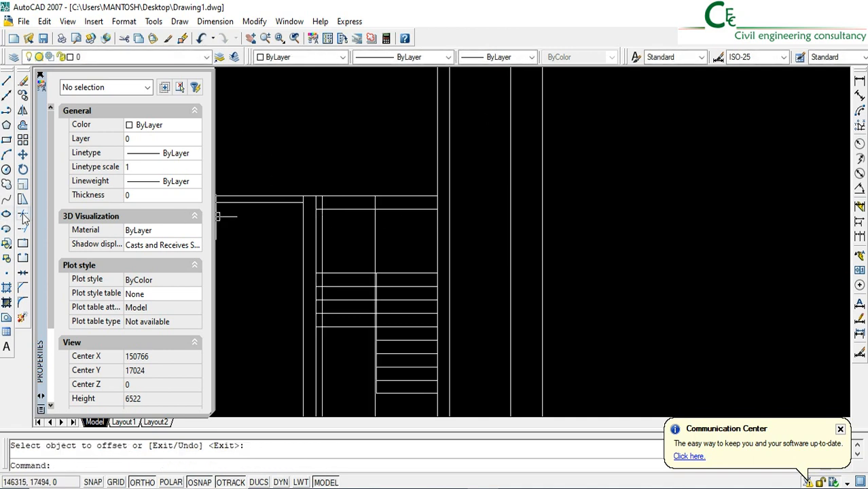
# Trim the staircase's rear wall lines between the two vertical guide lines, and the excess guide lines behind the treads, to form the door opening
pyautogui.click(23, 217)
pyautogui.press('Return')
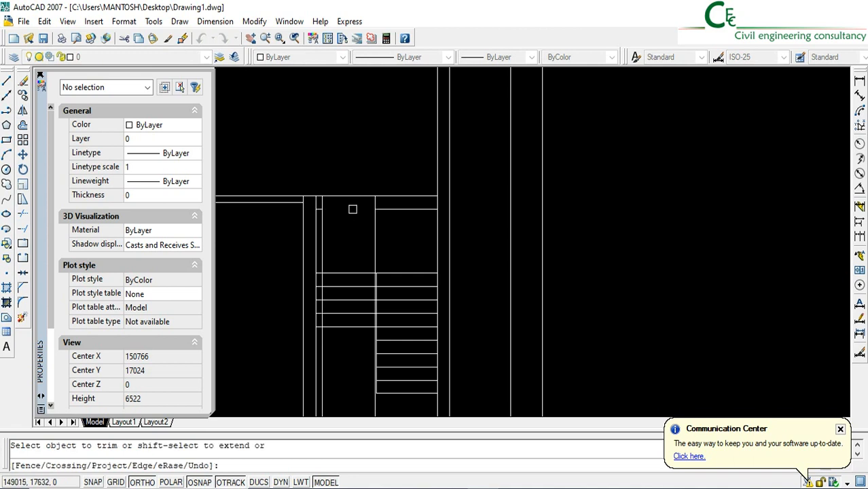
pyautogui.click(353, 198)
pyautogui.click(322, 224)
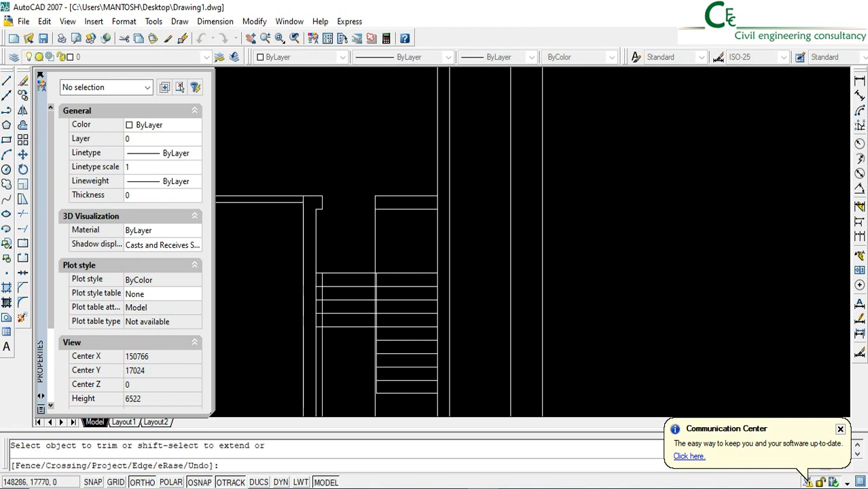
pyautogui.press('Return')
# Erase the two leftover vertical guide lines running through the staircase to the front wall
pyautogui.moveTo(326, 343); pyautogui.dragTo(314, 212, button='middle')
pyautogui.click(387, 271)
pyautogui.click(312, 273)
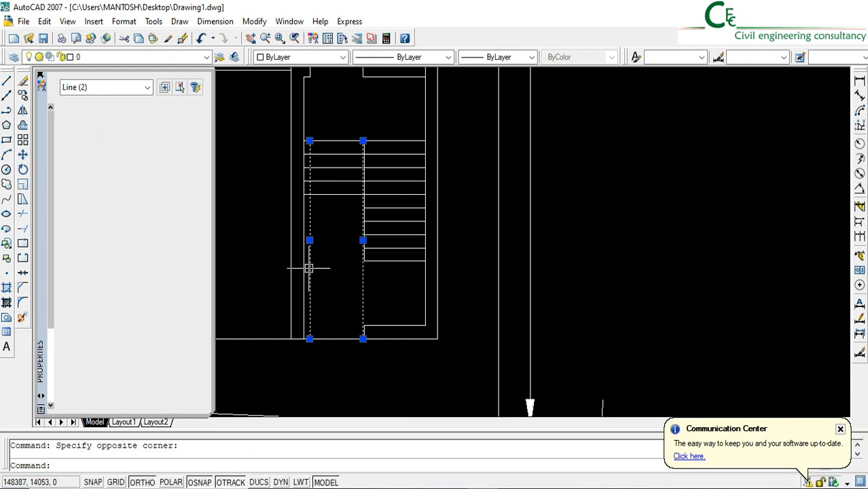
pyautogui.click(24, 80)
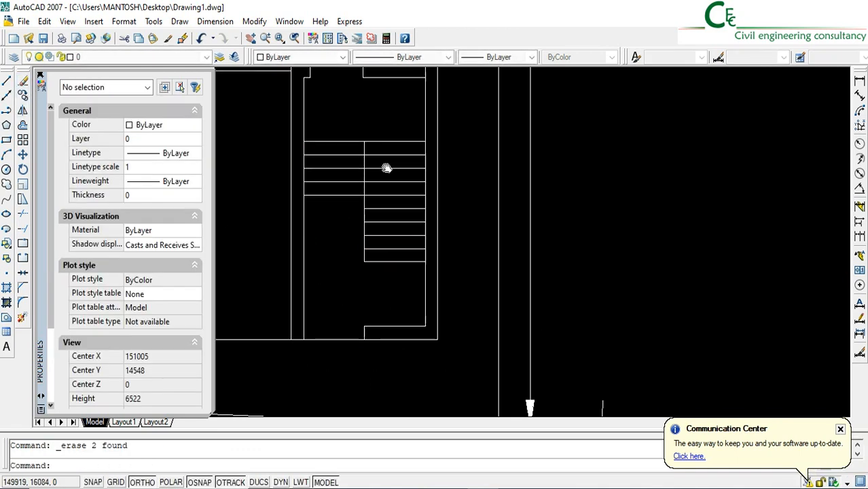
# Offset the building's inner rear wall line 4200 mm toward the front
pyautogui.moveTo(388, 171)
pyautogui.mouseDown(button='middle')
pyautogui.moveTo(400, 296)
pyautogui.moveTo(401, 286)
pyautogui.moveTo(442, 329)
pyautogui.mouseUp(button='middle')
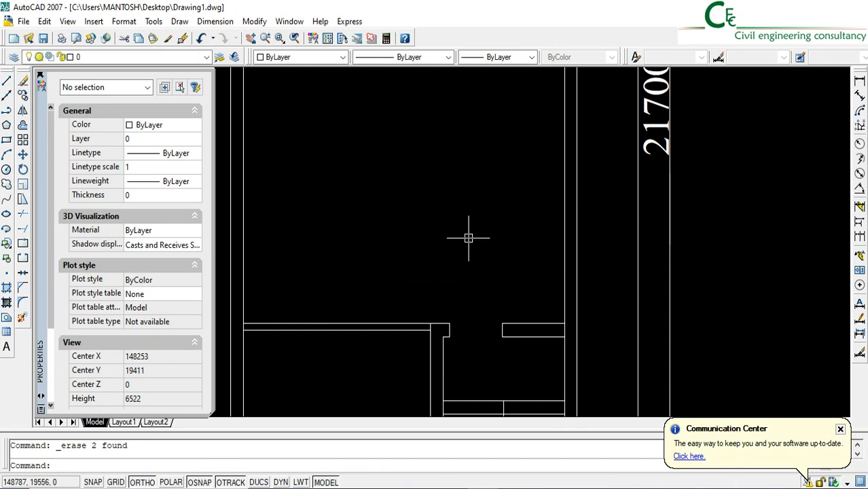
pyautogui.moveTo(465, 237)
pyautogui.mouseDown(button='middle')
pyautogui.moveTo(454, 301)
pyautogui.moveTo(433, 302)
pyautogui.mouseUp(button='middle')
pyautogui.scroll(-6, 434, 302)
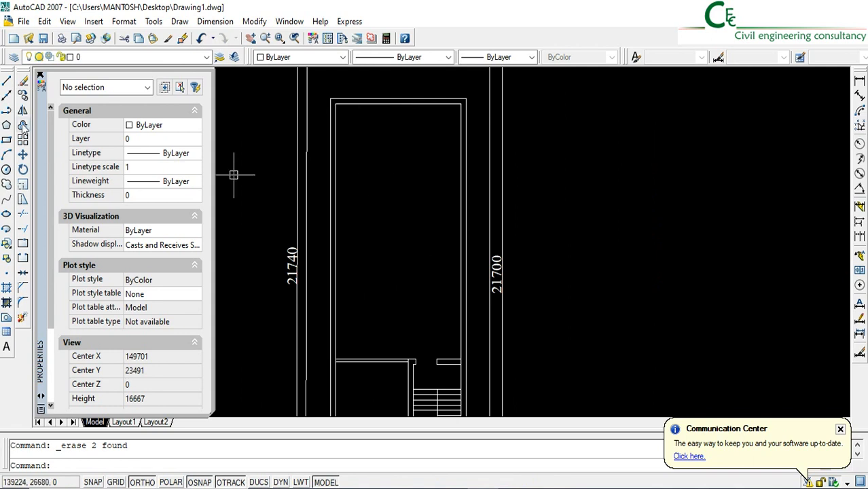
pyautogui.write('o')
pyautogui.press('Return')
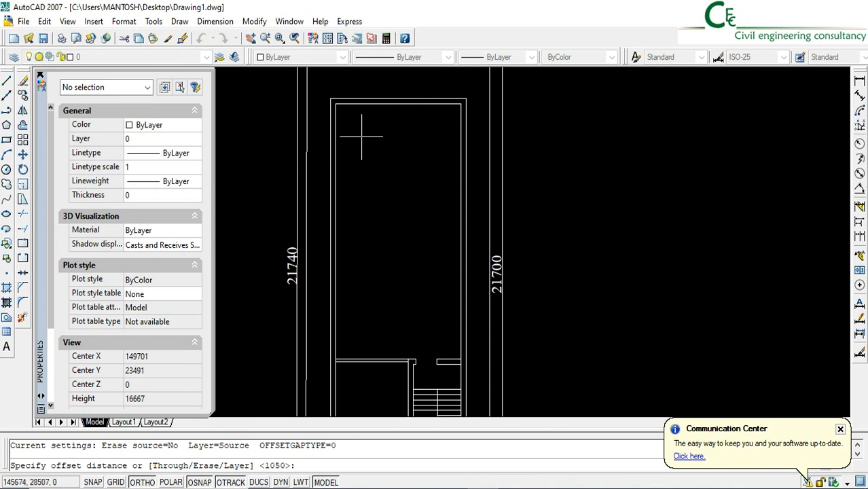
pyautogui.press('Return')
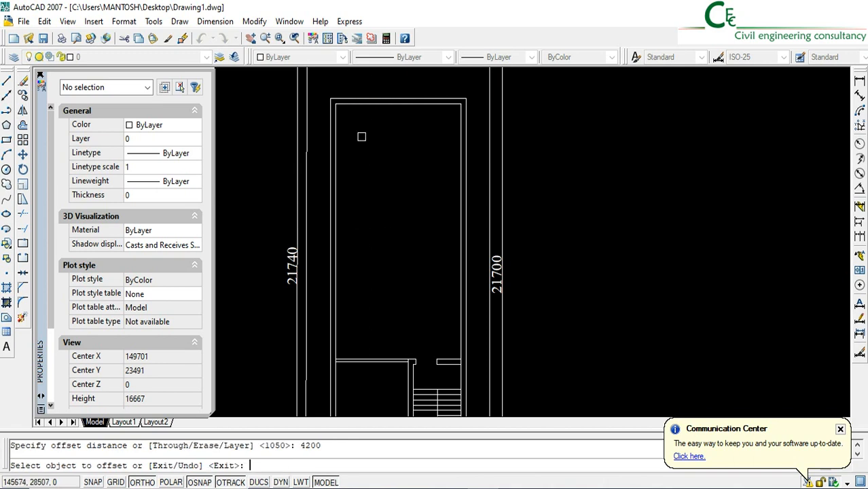
pyautogui.click(399, 106)
pyautogui.click(402, 202)
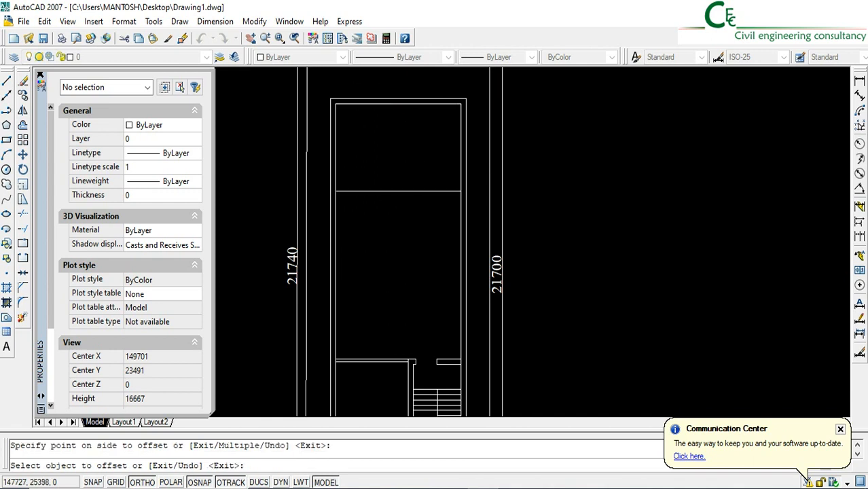
# Offset the new horizontal partition line 125 mm toward the front to give the wall its thickness
pyautogui.click(24, 128)
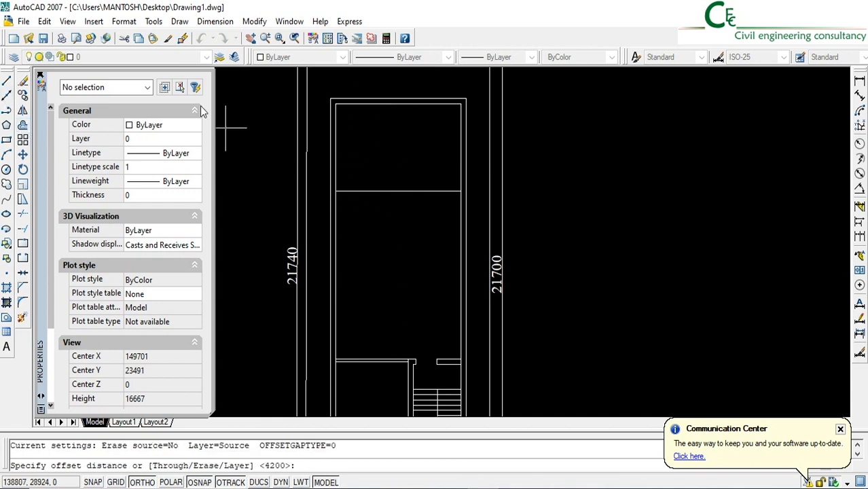
pyautogui.press('Return')
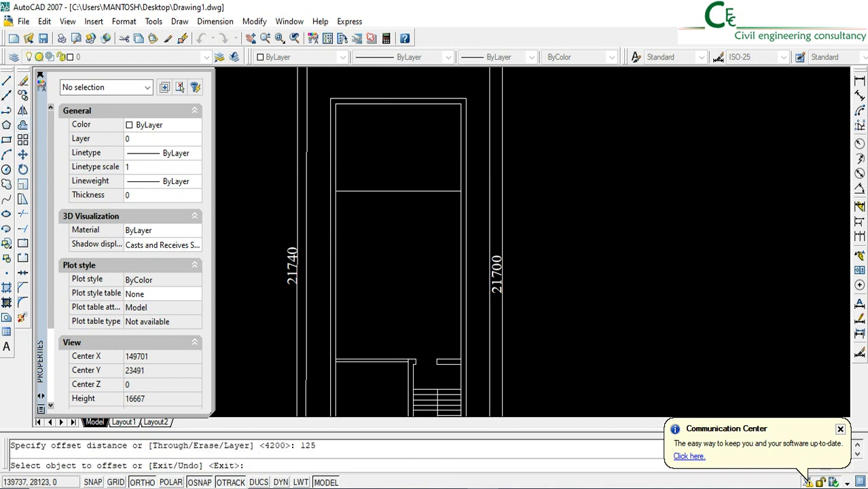
pyautogui.click(358, 190)
pyautogui.click(337, 285)
pyautogui.press('Return')
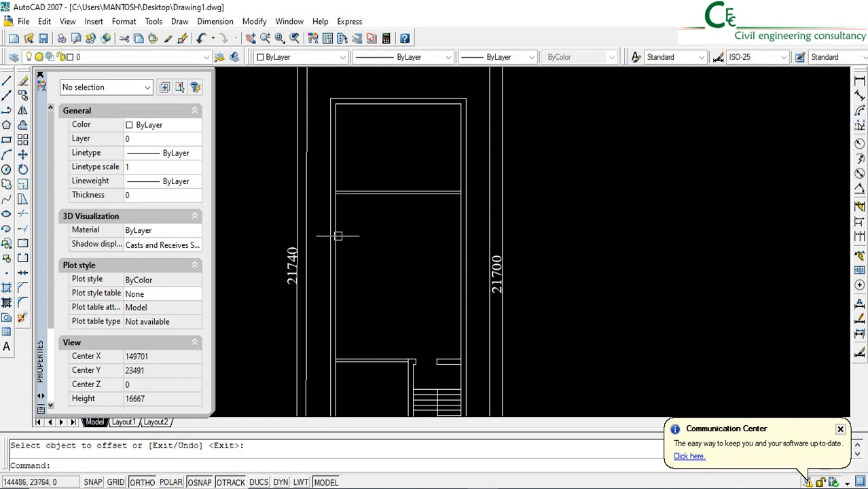
# Draw a vertical line from the midpoint of the inner rear wall line down to the horizontal partition
pyautogui.click(7, 81)
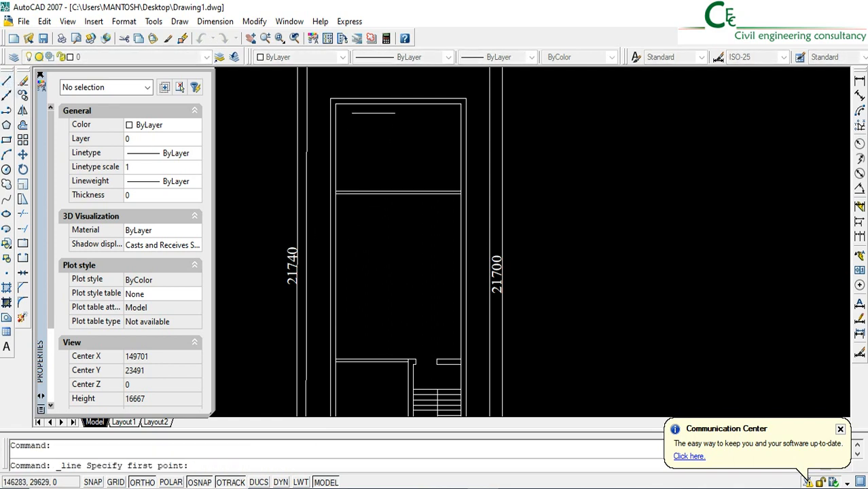
pyautogui.click(398, 103)
pyautogui.click(398, 191)
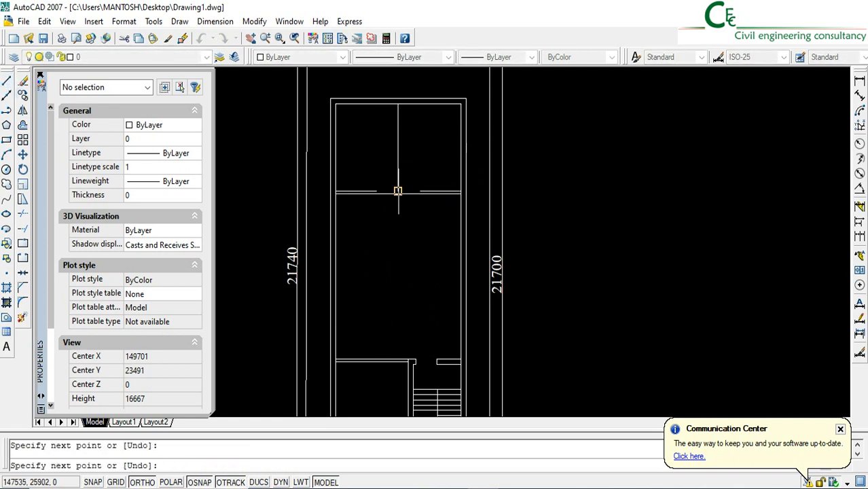
pyautogui.press('Return')
# Offset the vertical dividing line between the two rear rooms 125 mm to the left
pyautogui.scroll(3, 408, 122)
pyautogui.moveTo(391, 114); pyautogui.dragTo(400, 144, button='middle')
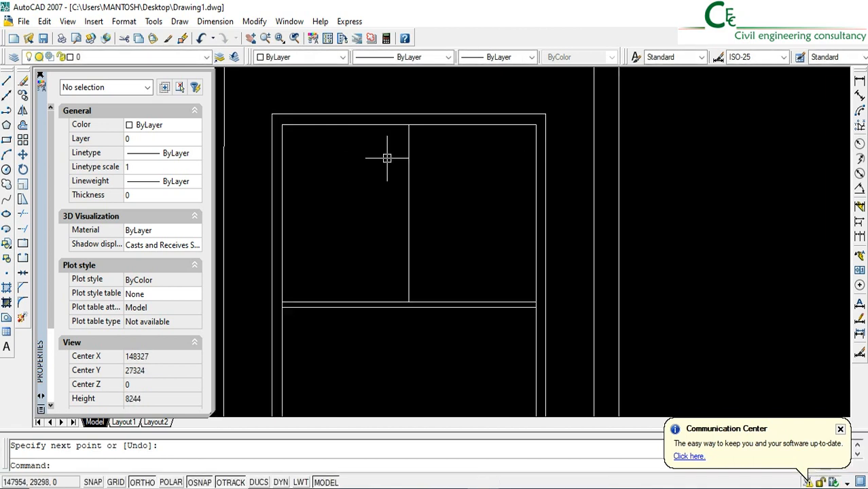
pyautogui.click(25, 124)
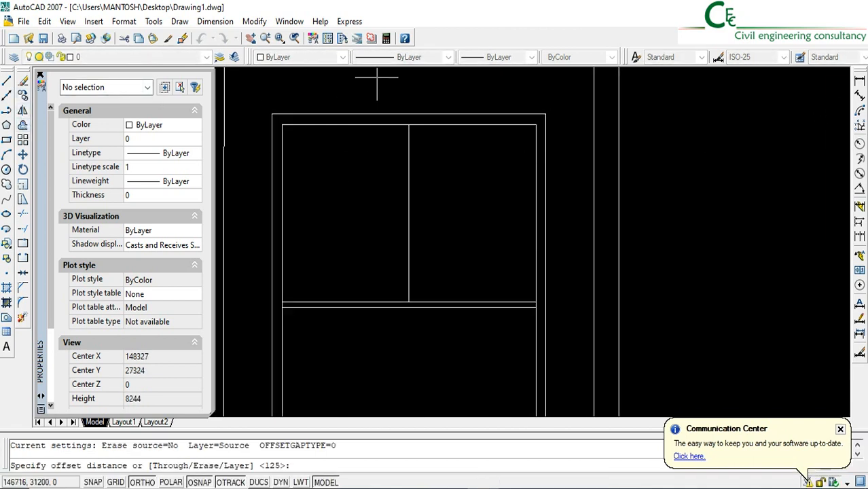
pyautogui.press('Return')
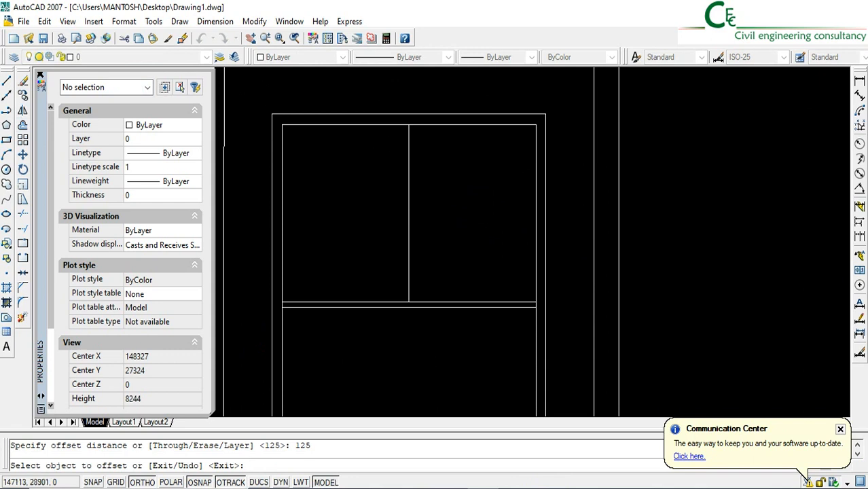
pyautogui.click(409, 226)
pyautogui.click(333, 231)
pyautogui.moveTo(434, 303)
pyautogui.mouseDown(button='middle')
pyautogui.moveTo(417, 204)
pyautogui.moveTo(390, 244)
pyautogui.mouseUp(button='middle')
pyautogui.press('Return')
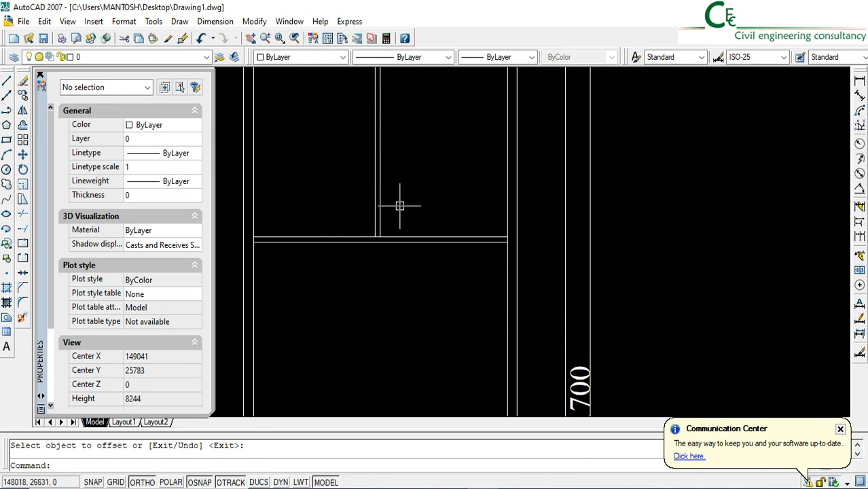
# Copy the double-line horizontal partition behind the open front area 1325 mm toward the front
pyautogui.moveTo(441, 225)
pyautogui.mouseDown(button='middle')
pyautogui.moveTo(437, 231)
pyautogui.moveTo(464, 242)
pyautogui.mouseUp(button='middle')
pyautogui.moveTo(471, 284); pyautogui.dragTo(463, 212, button='middle')
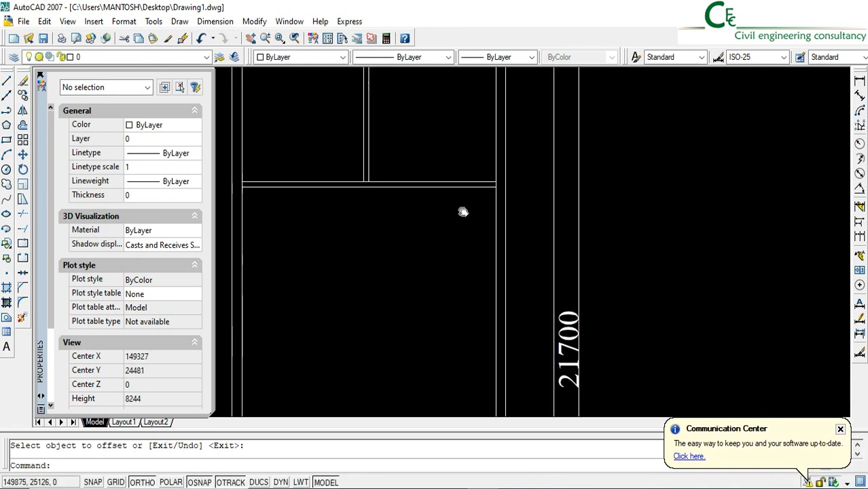
pyautogui.click(472, 221)
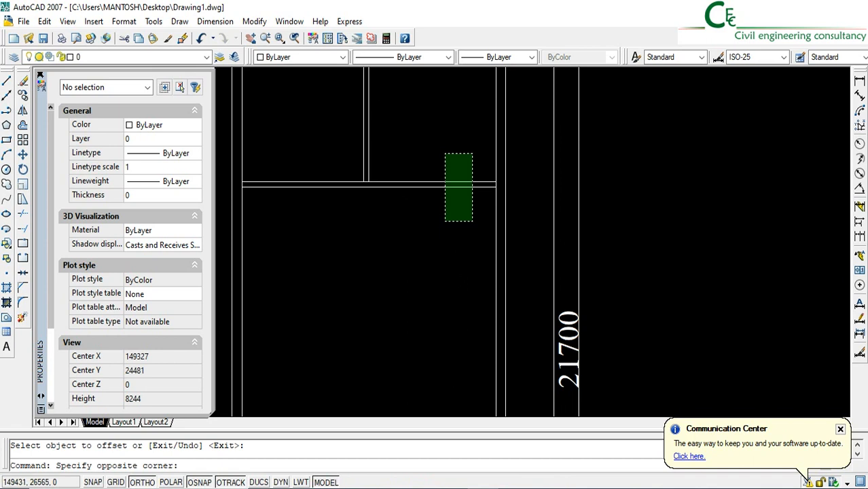
pyautogui.click(445, 153)
pyautogui.click(22, 95)
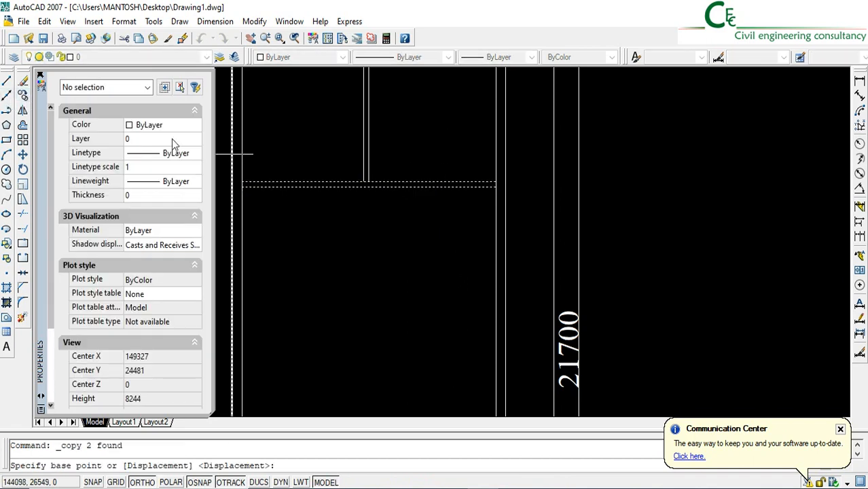
pyautogui.click(726, 156)
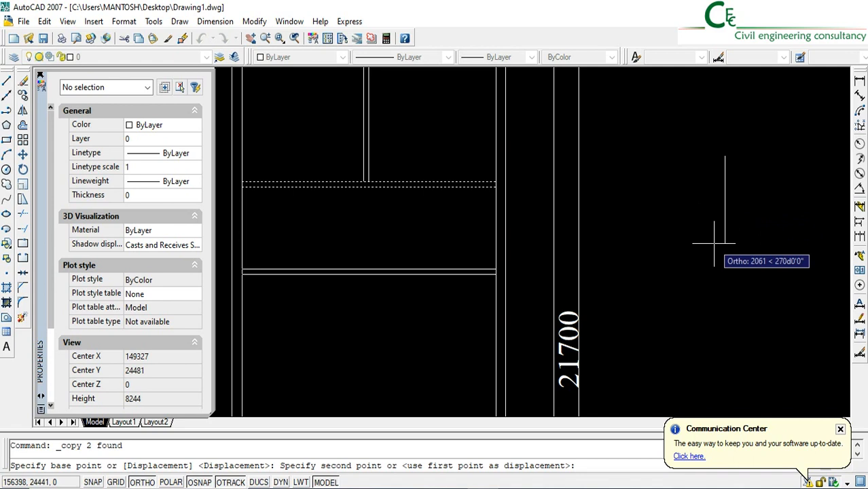
pyautogui.write('1325')
pyautogui.press('Return')
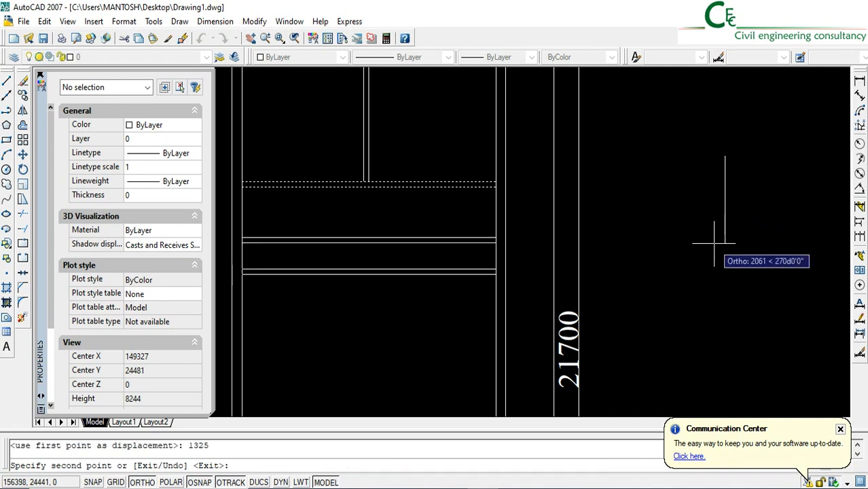
pyautogui.press('Return')
# Measure the clear distance between the two horizontal partitions with a linear dimension, without placing it
pyautogui.click(859, 80)
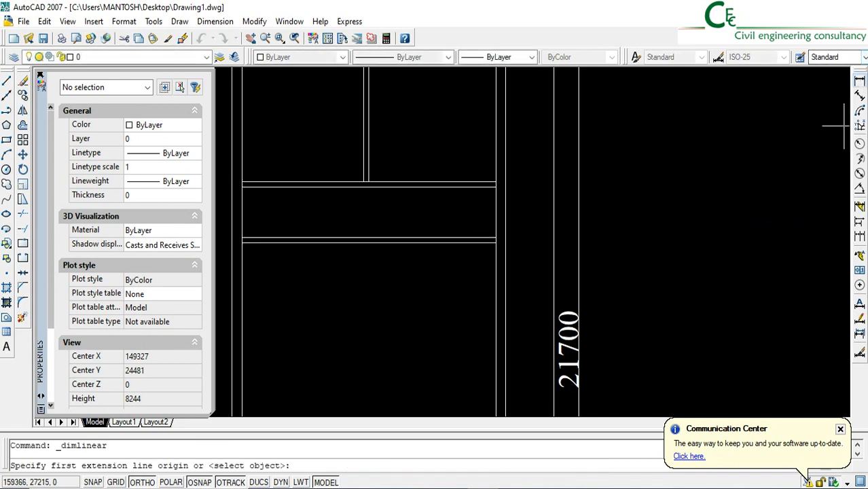
pyautogui.scroll(3, 456, 221)
pyautogui.click(456, 256)
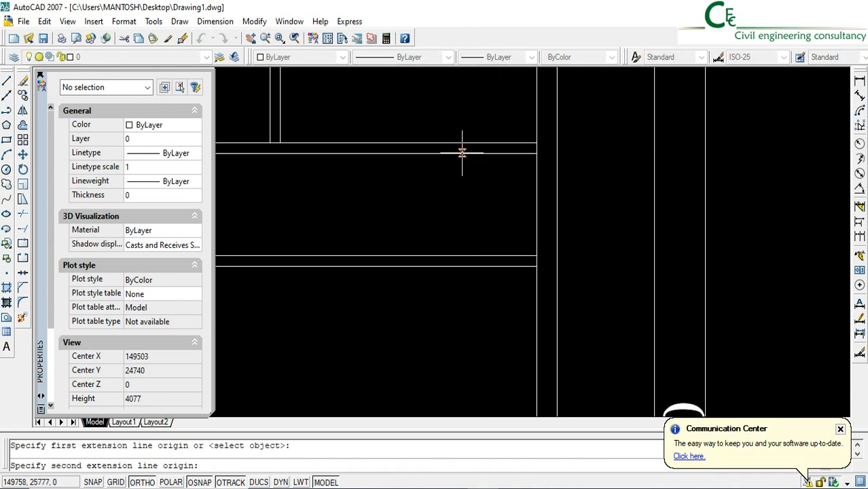
pyautogui.click(454, 152)
pyautogui.press('Escape')
pyautogui.scroll(-2, 500, 199)
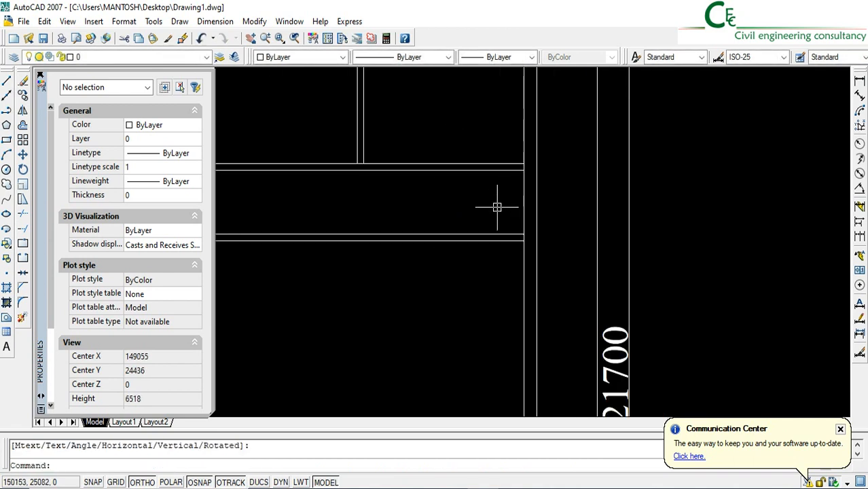
# Copy the front one of the two horizontal partition walls 2200 mm toward the front
pyautogui.moveTo(473, 231); pyautogui.dragTo(471, 202, button='middle')
pyautogui.moveTo(449, 241); pyautogui.dragTo(445, 211, button='middle')
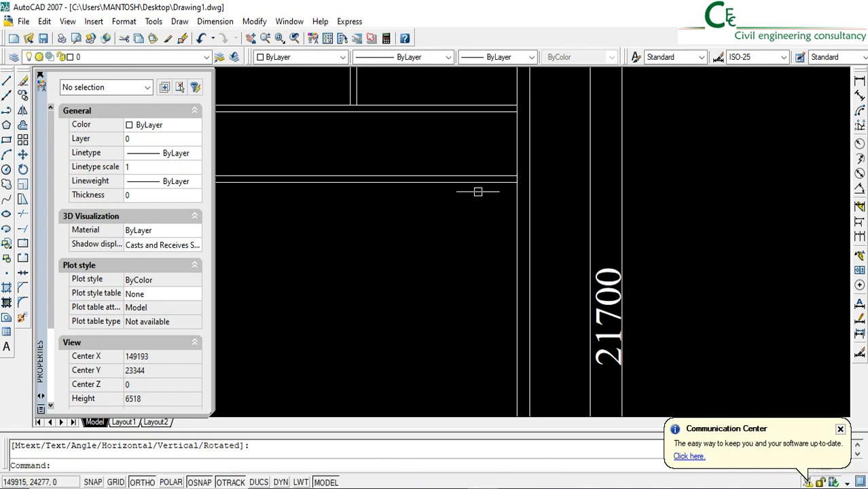
pyautogui.click(489, 221)
pyautogui.click(220, 161)
pyautogui.click(23, 96)
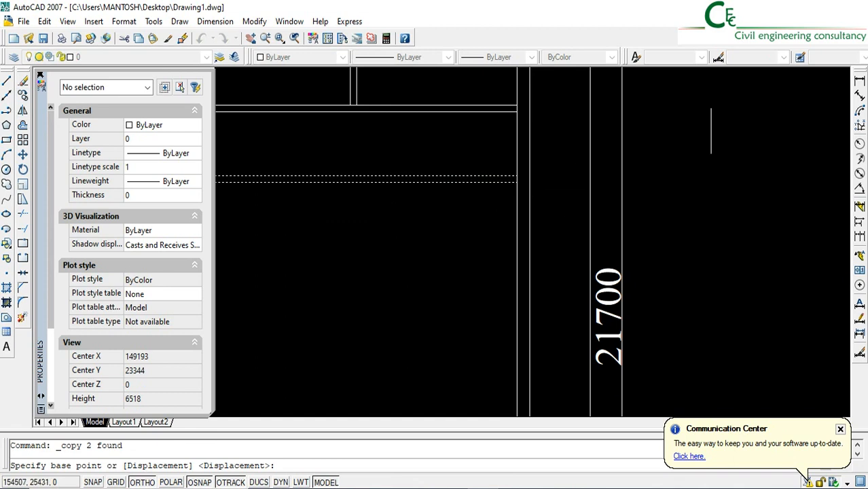
pyautogui.click(711, 130)
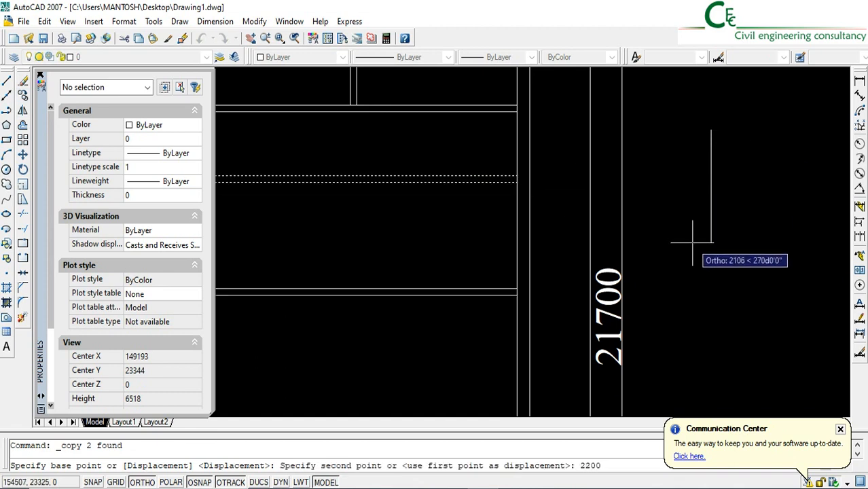
pyautogui.write('2200')
pyautogui.press('Return')
pyautogui.press('Return')
pyautogui.press('Return')
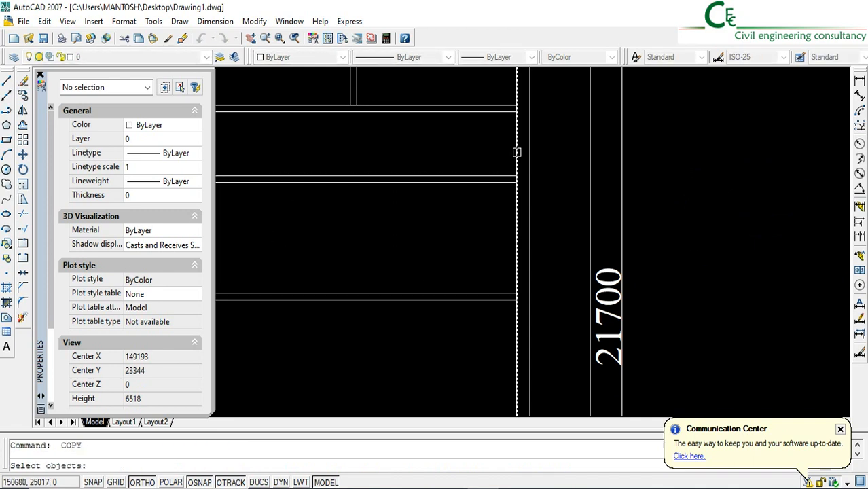
# Offset the inner line of the right outer wall 2100 mm to the left
pyautogui.click(24, 126)
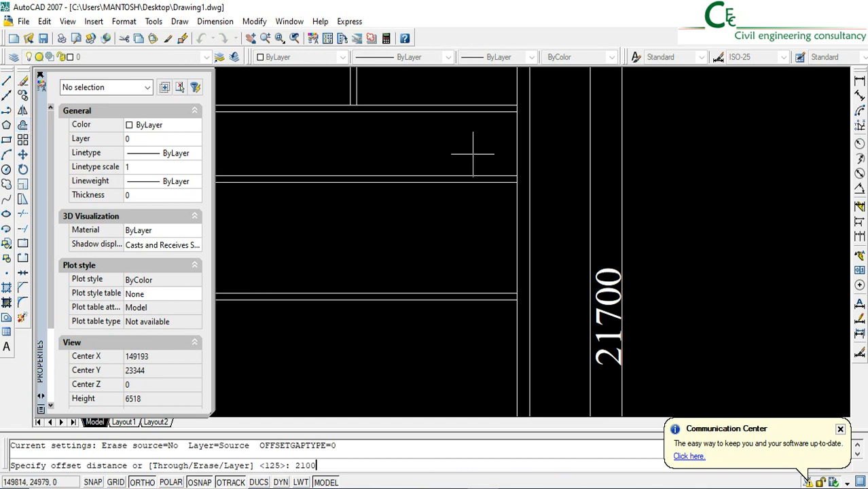
pyautogui.write('2100')
pyautogui.press('Return')
pyautogui.click(518, 155)
pyautogui.click(469, 155)
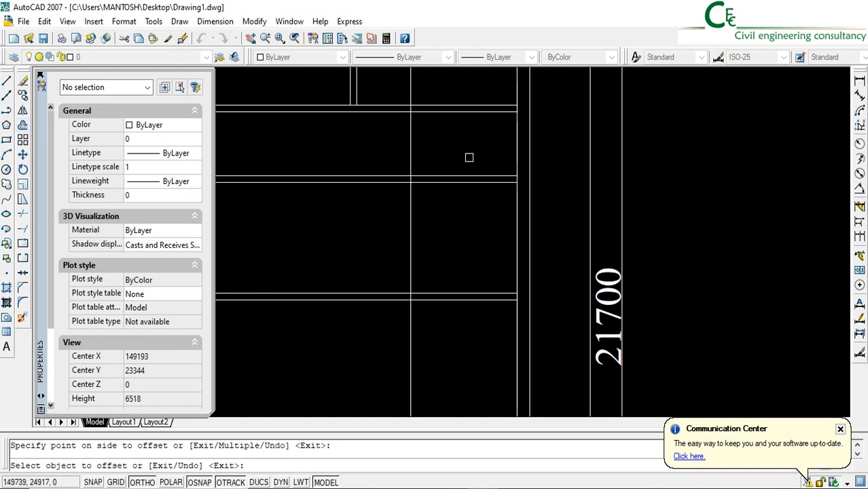
pyautogui.press('Return')
# Offset the new vertical partition line 125 mm to the left to give the wall its thickness
pyautogui.click(24, 126)
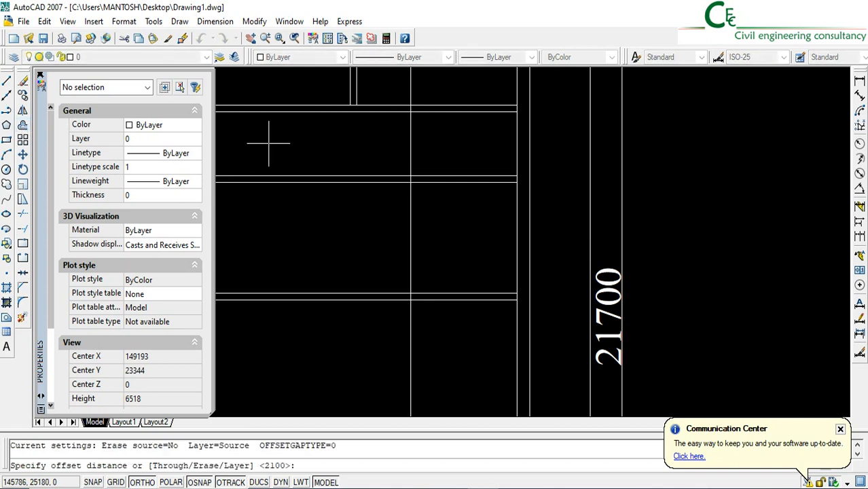
pyautogui.write('125')
pyautogui.press('Return')
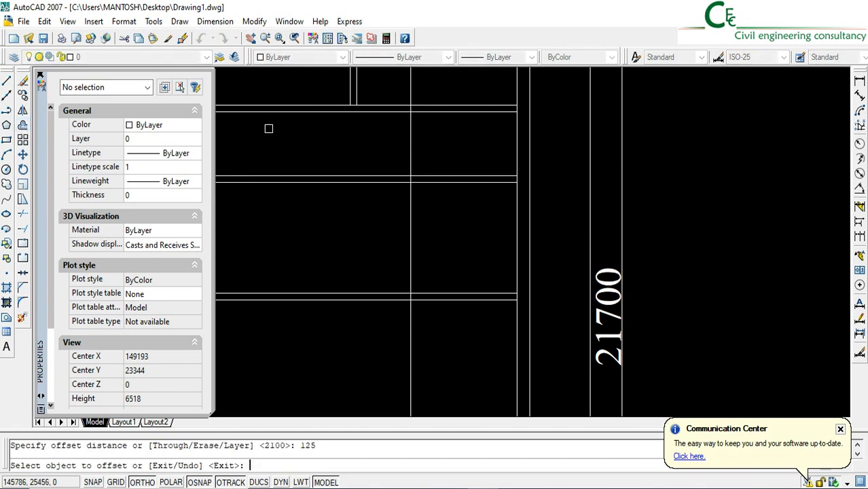
pyautogui.click(409, 238)
pyautogui.click(330, 255)
pyautogui.press('Return')
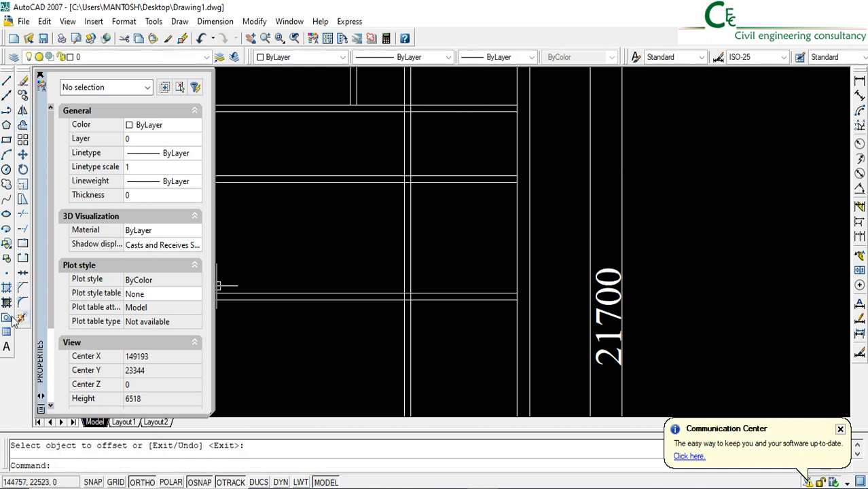
# Trim the new vertical and horizontal partition lines so only two small rooms stay enclosed against the right outer wall
pyautogui.click(23, 214)
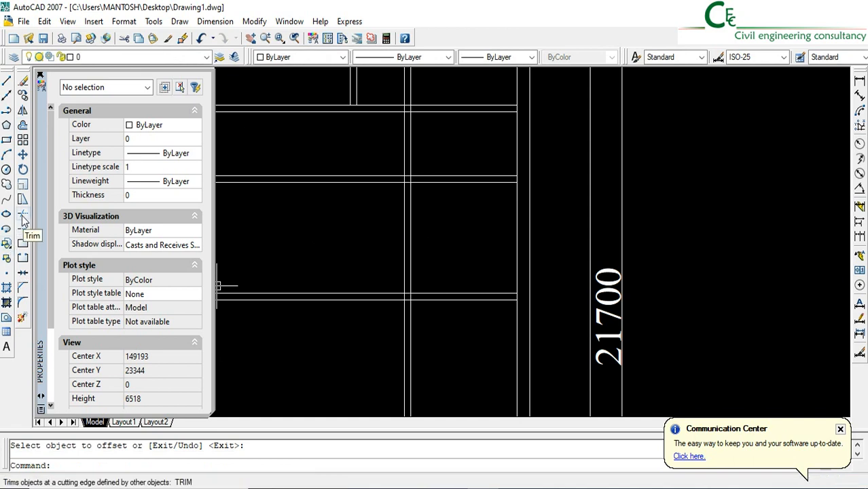
pyautogui.click(411, 361)
pyautogui.press('Return')
pyautogui.click(433, 358)
pyautogui.click(324, 317)
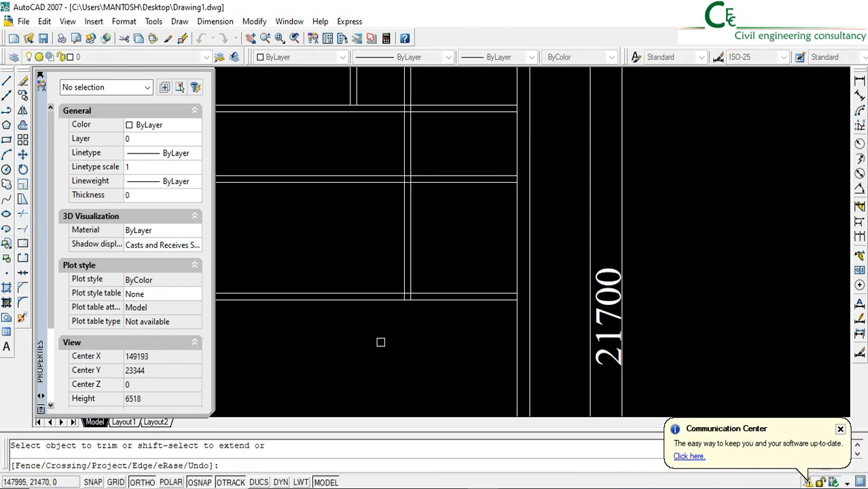
pyautogui.click(380, 343)
pyautogui.click(356, 246)
pyautogui.click(389, 217)
pyautogui.click(372, 144)
pyautogui.moveTo(402, 146); pyautogui.dragTo(416, 242, button='middle')
pyautogui.click(460, 229)
pyautogui.click(394, 187)
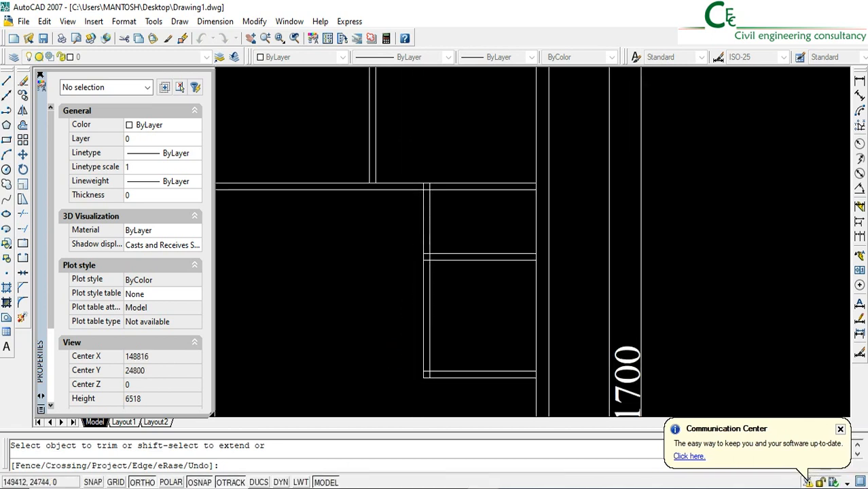
pyautogui.press('Return')
# Measure the horizontal gap between the rear rooms' dividing wall and the small rooms' left wall, without placing the dimension
pyautogui.click(859, 81)
pyautogui.scroll(3, 394, 177)
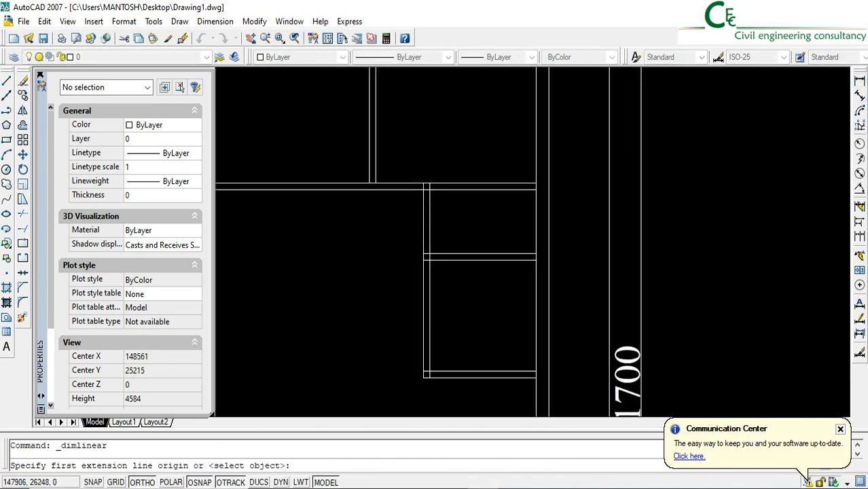
pyautogui.click(353, 198)
pyautogui.click(450, 198)
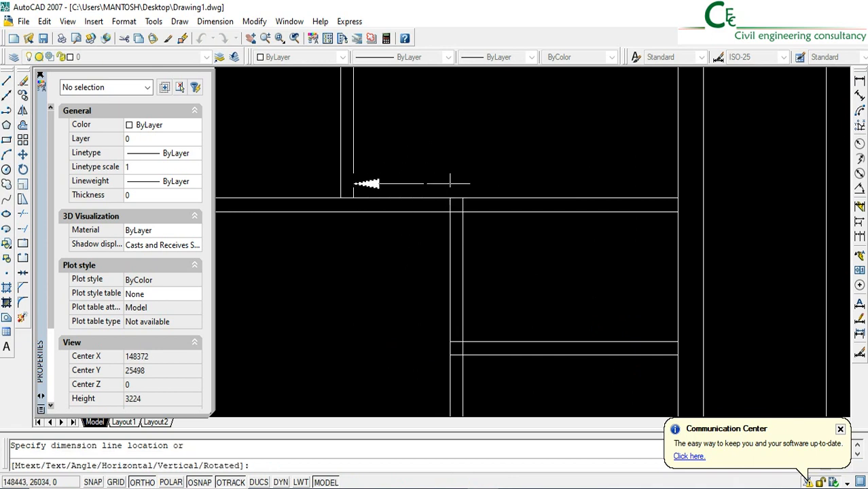
pyautogui.scroll(-4, 441, 176)
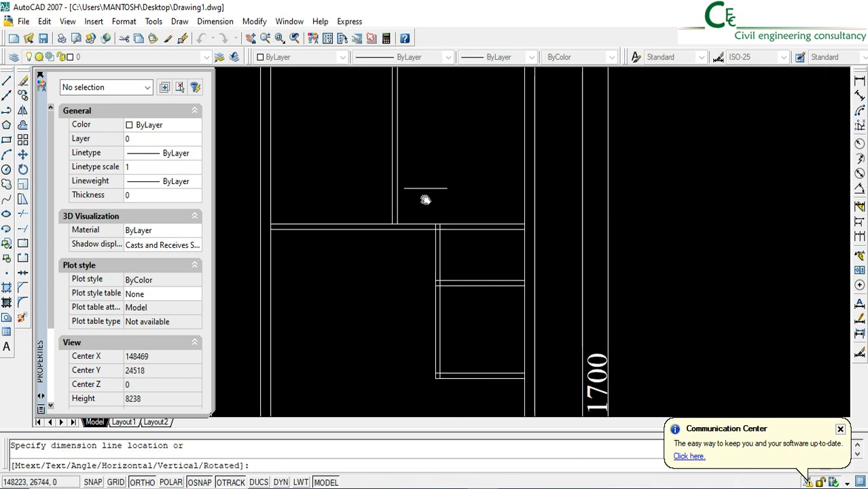
pyautogui.scroll(3, 439, 223)
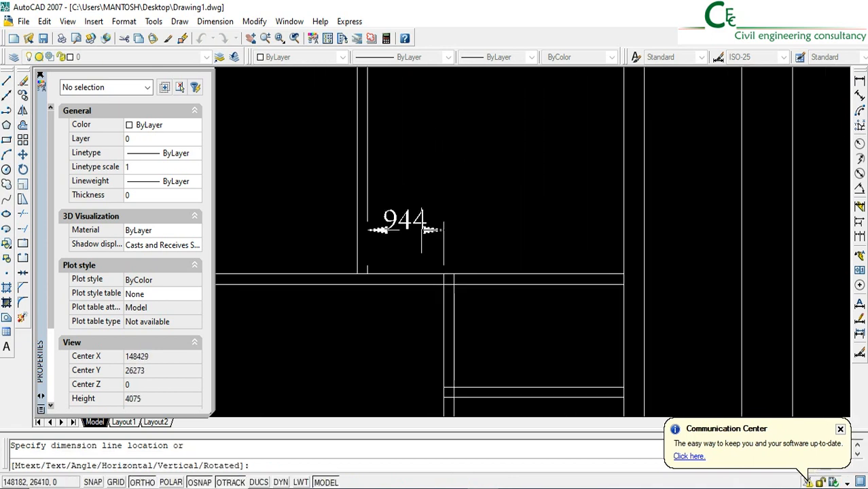
pyautogui.scroll(3, 383, 271)
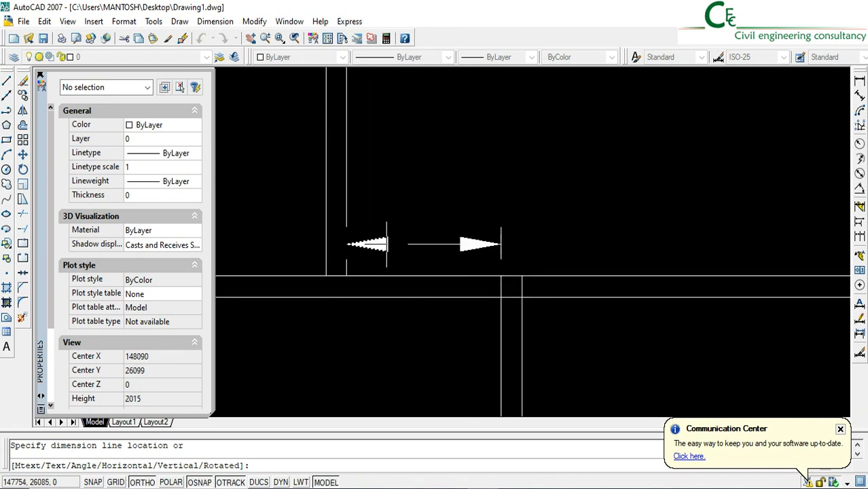
pyautogui.scroll(-2, 473, 245)
pyautogui.press('Escape')
pyautogui.scroll(-5, 452, 243)
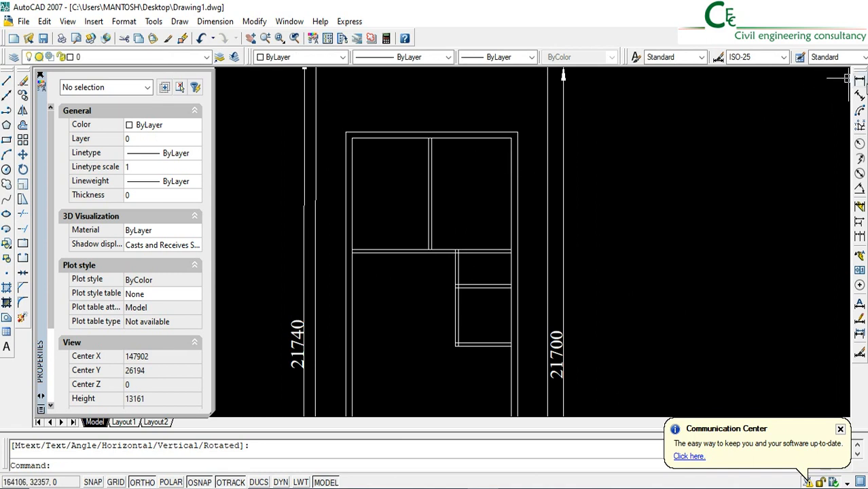
# Stretch the dividing wall between the two rear rooms 125 mm to the left
pyautogui.click(22, 199)
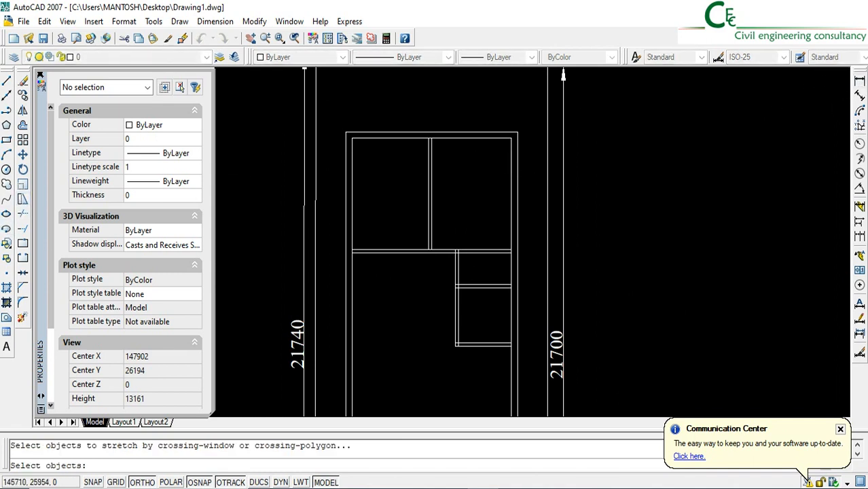
pyautogui.click(440, 271)
pyautogui.click(401, 95)
pyautogui.press('Return')
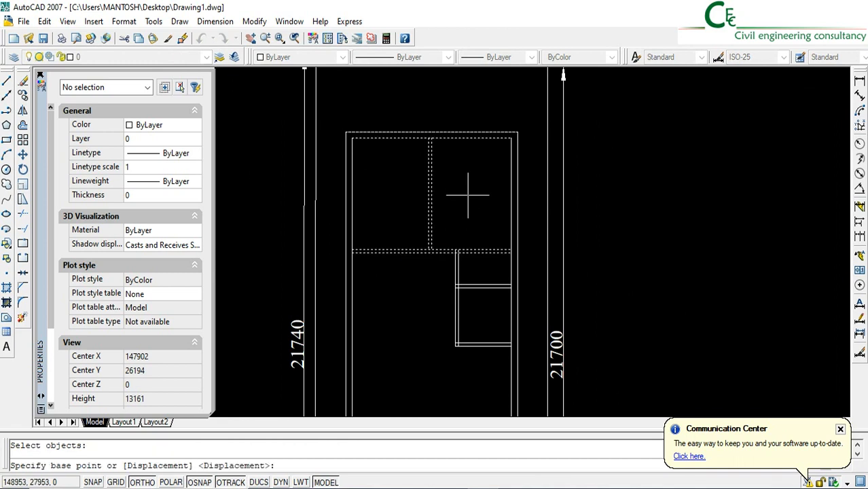
pyautogui.scroll(5, 489, 194)
pyautogui.click(489, 194)
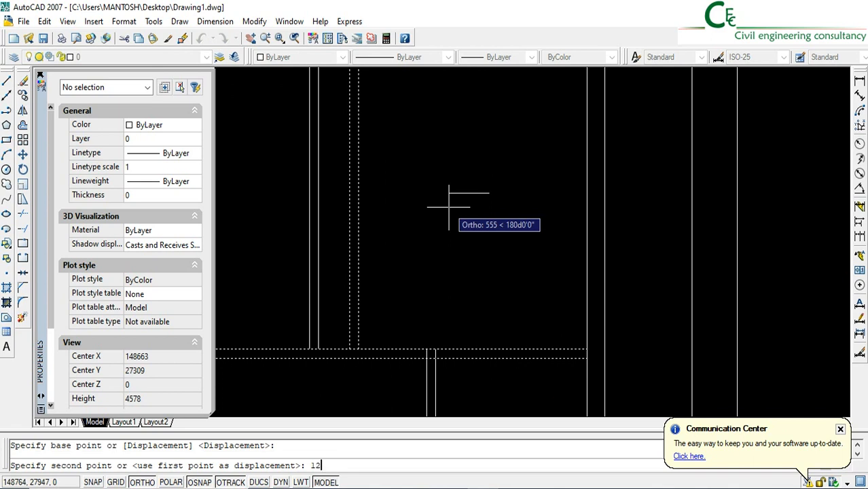
pyautogui.write('125')
pyautogui.press('Return')
pyautogui.scroll(-4, 421, 224)
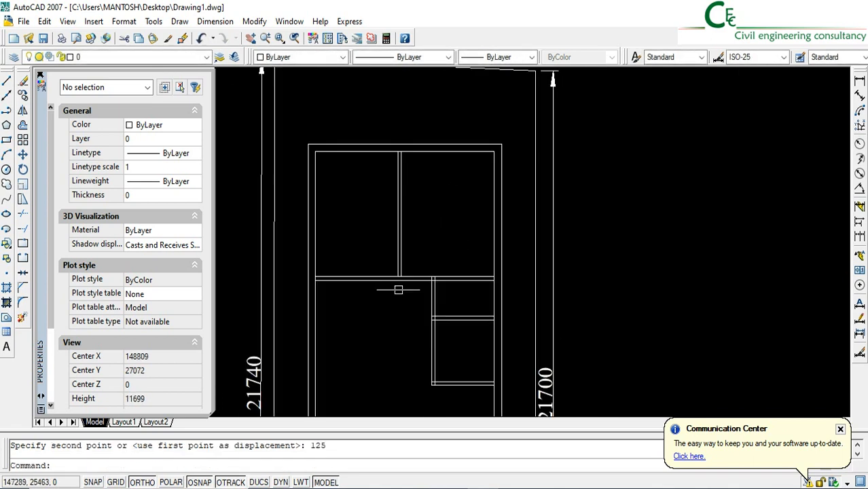
# Draw a horizontal line from the small rooms' front-left corner to the inner line of the left outer wall
pyautogui.moveTo(405, 329)
pyautogui.mouseDown(button='middle')
pyautogui.moveTo(407, 297)
pyautogui.moveTo(371, 288)
pyautogui.moveTo(369, 263)
pyautogui.mouseUp(button='middle')
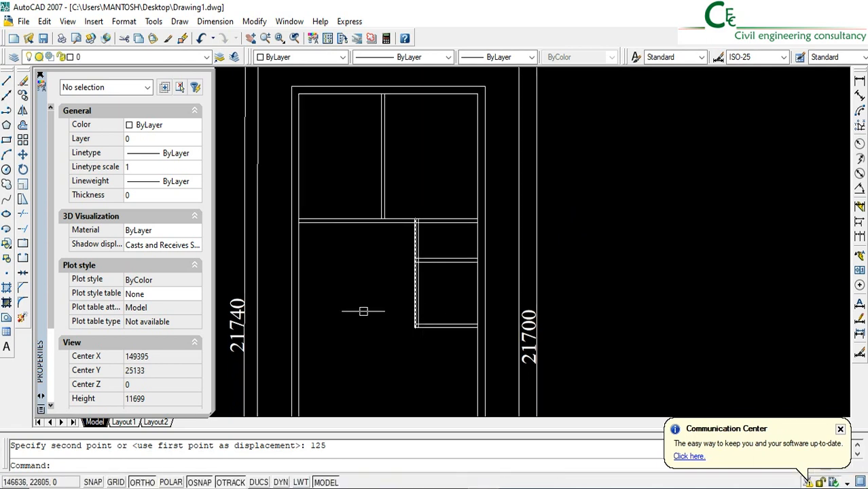
pyautogui.click(6, 82)
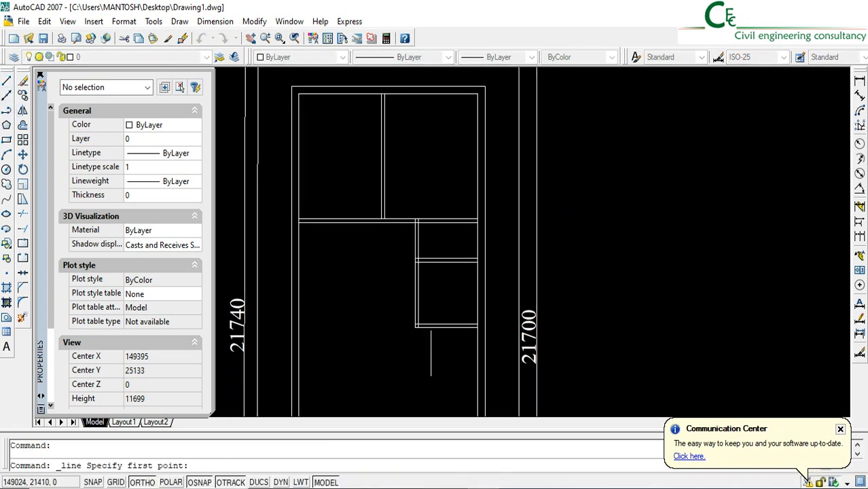
pyautogui.click(416, 328)
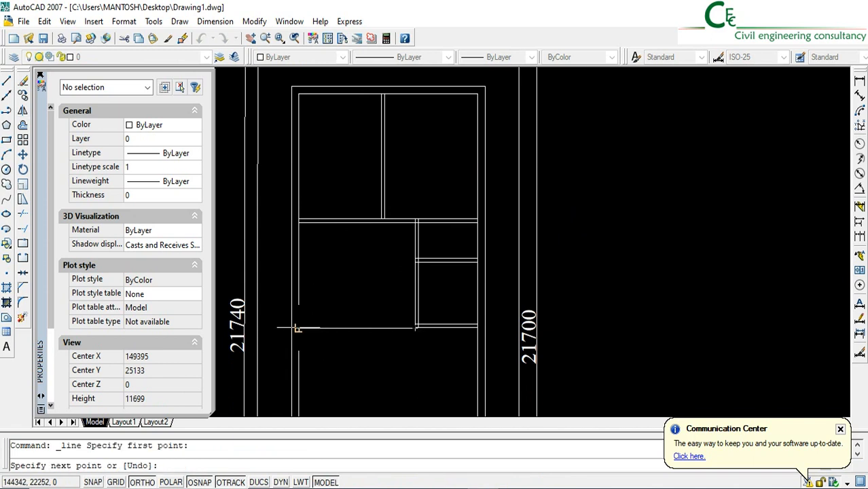
pyautogui.click(299, 328)
pyautogui.press('Return')
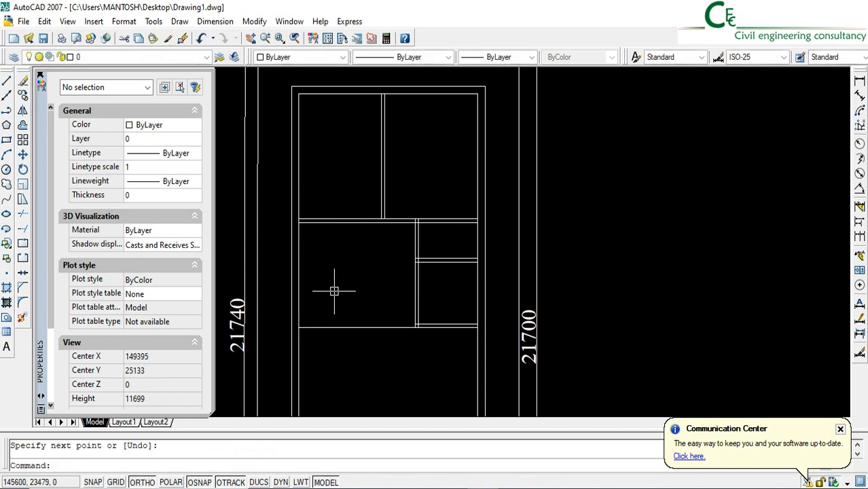
# Offset the new horizontal line 125 mm toward the rear to give the front wall of the middle rooms its thickness
pyautogui.click(24, 129)
pyautogui.scroll(3, 403, 300)
pyautogui.click(472, 356)
pyautogui.click(470, 349)
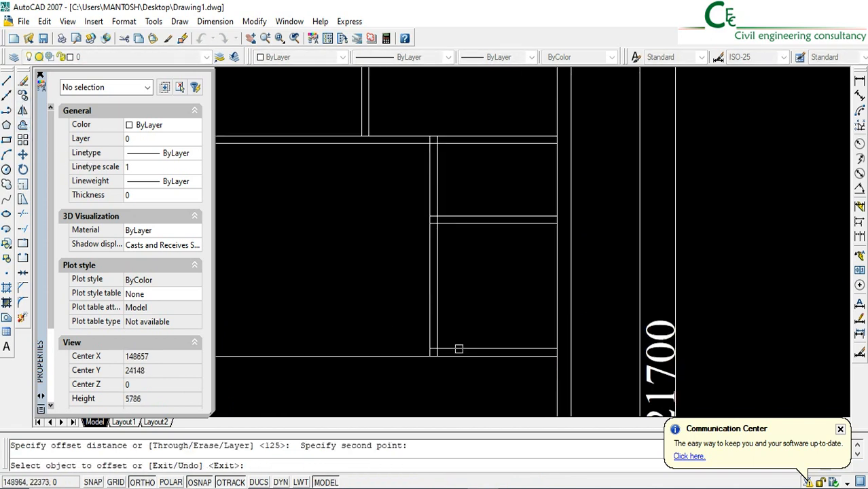
pyautogui.scroll(-2, 353, 353)
pyautogui.click(350, 355)
pyautogui.click(311, 328)
pyautogui.press('Return')
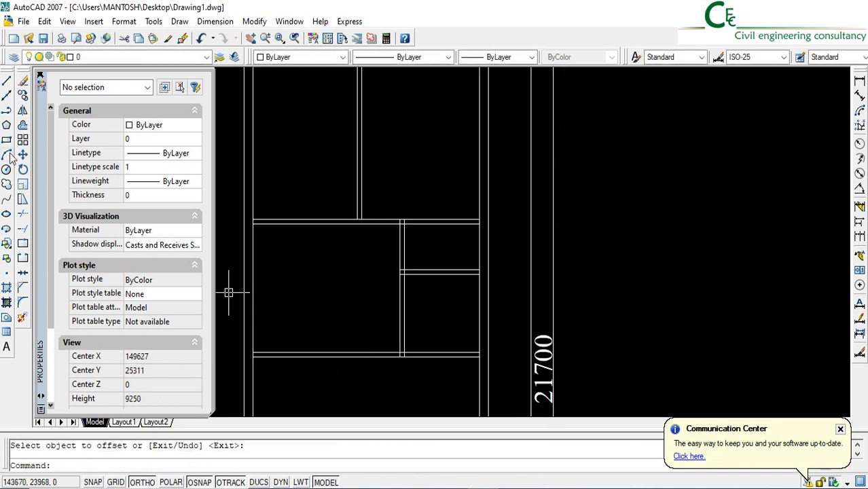
# Offset the inner line of the left outer wall 1800 mm toward the building's interior
pyautogui.click(24, 129)
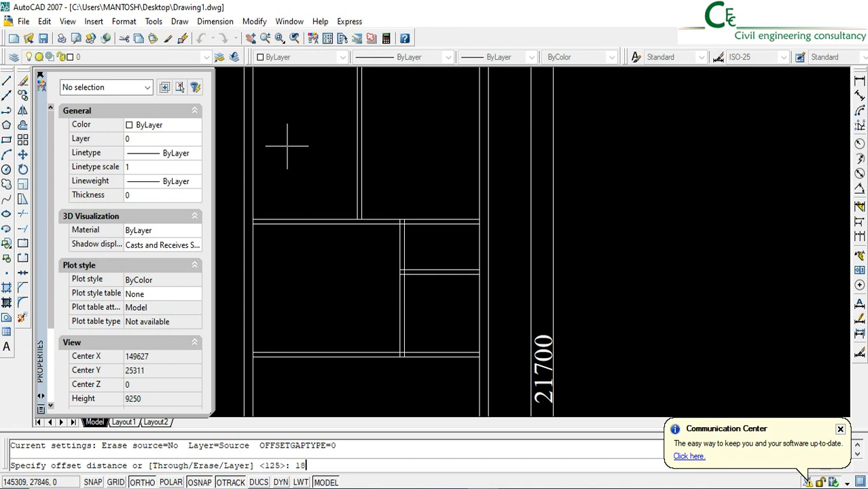
pyautogui.press('Return')
pyautogui.click(253, 283)
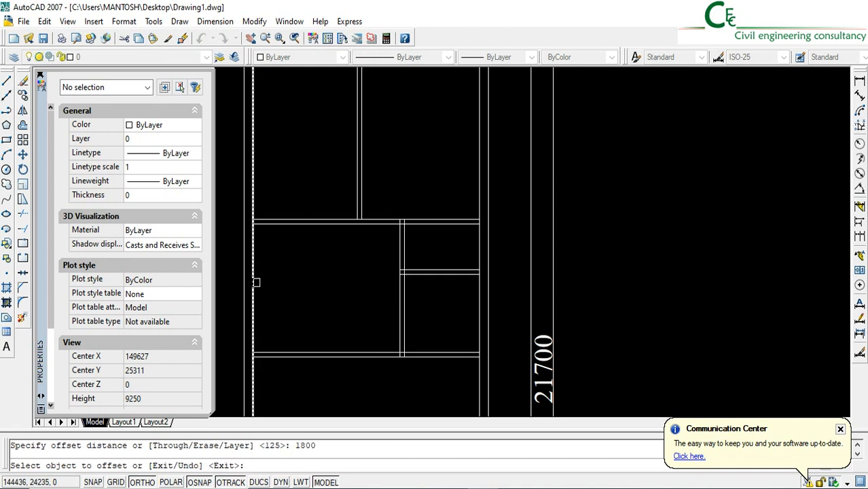
pyautogui.click(366, 287)
pyautogui.press('Return')
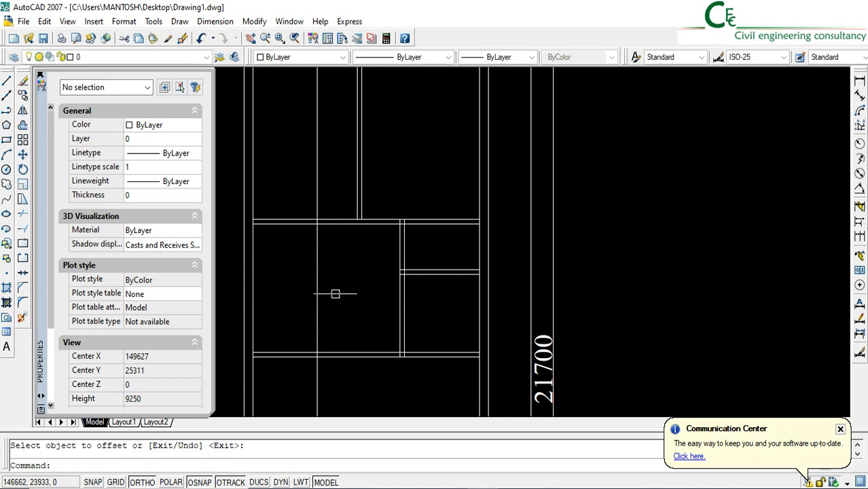
# Offset the new vertical partition line 125 mm to the right to form a double-line wall
pyautogui.click(23, 126)
pyautogui.click(333, 220)
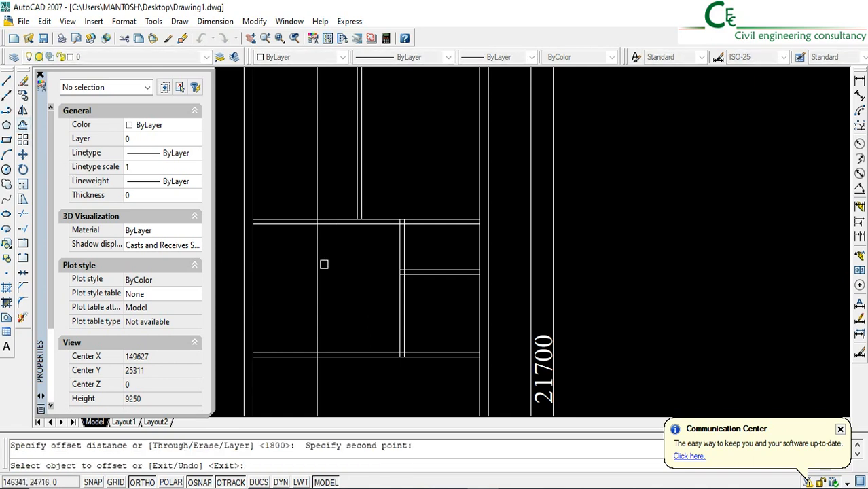
pyautogui.click(317, 266)
pyautogui.click(321, 265)
pyautogui.press('Return')
# Trim the new partition and the horizontal wall lines to enclose a room at the left outer wall and leave a central passage
pyautogui.click(23, 214)
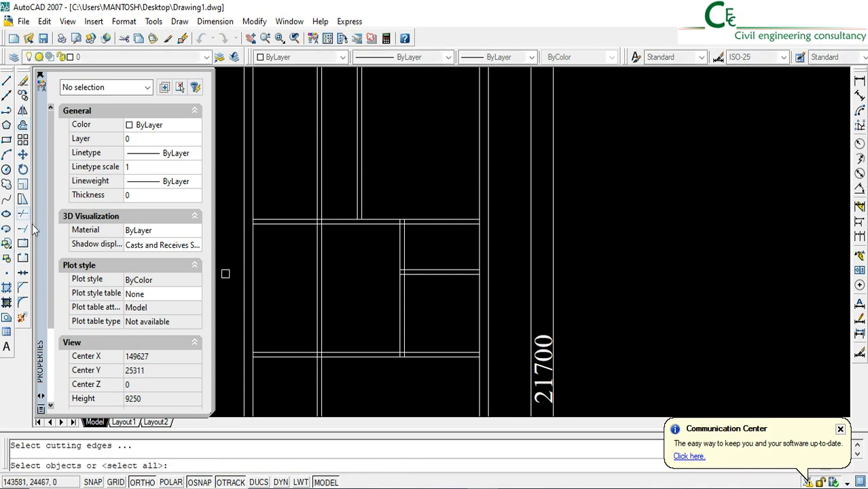
pyautogui.press('Return')
pyautogui.click(368, 384)
pyautogui.click(351, 329)
pyautogui.moveTo(325, 372); pyautogui.dragTo(325, 346, button='middle')
pyautogui.click(351, 378)
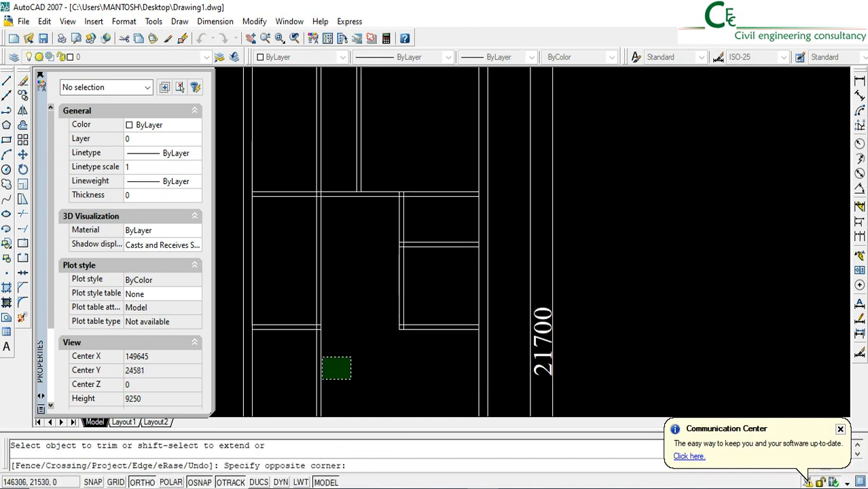
pyautogui.click(317, 348)
pyautogui.click(307, 152)
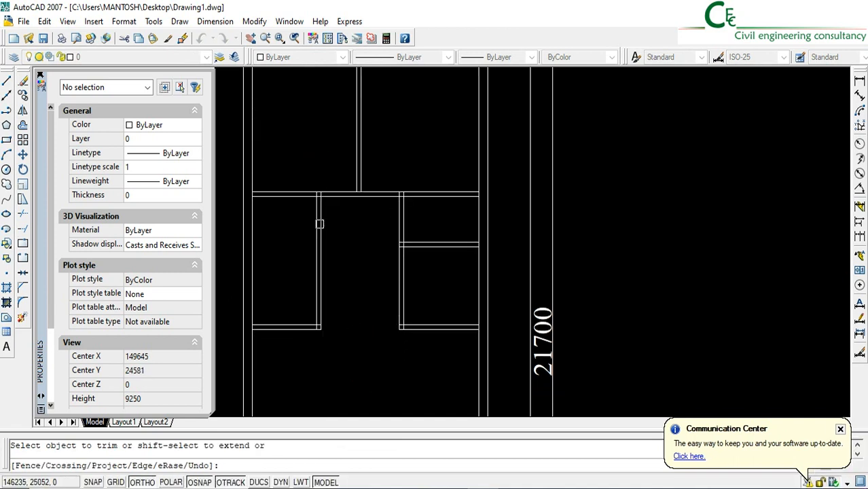
pyautogui.press('Return')
# Draw a short line across the left room's partition wall at its midpoint
pyautogui.scroll(2, 320, 223)
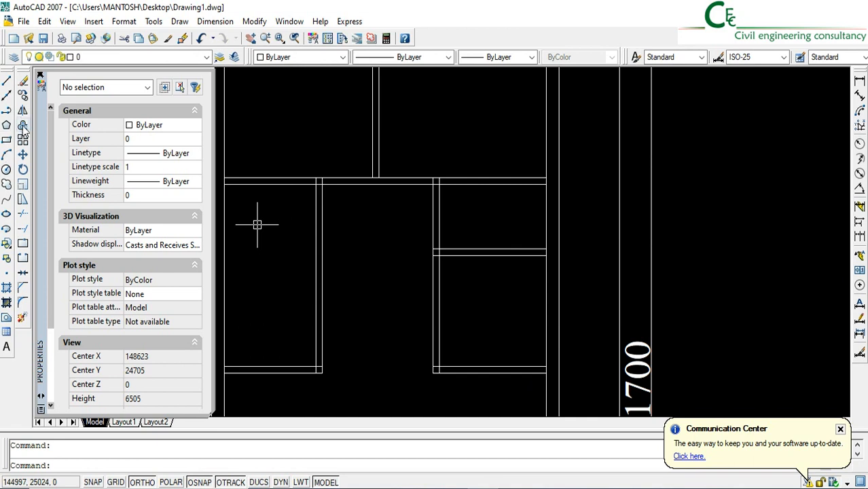
pyautogui.click(7, 83)
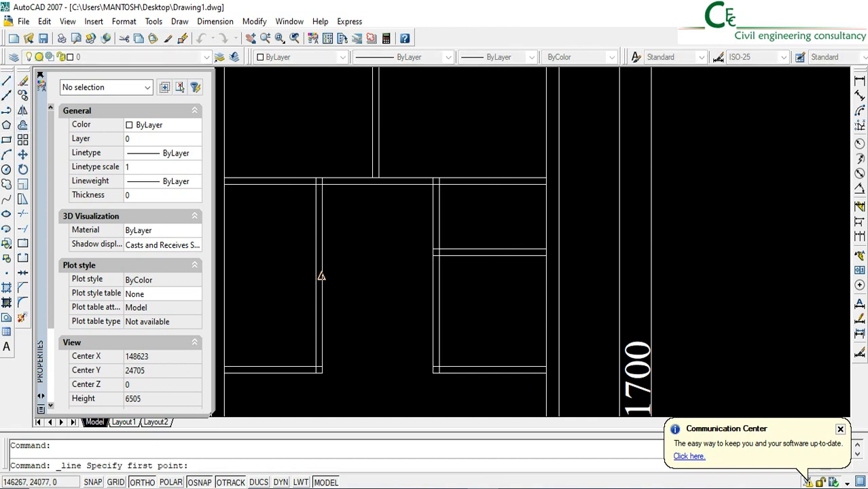
pyautogui.click(321, 277)
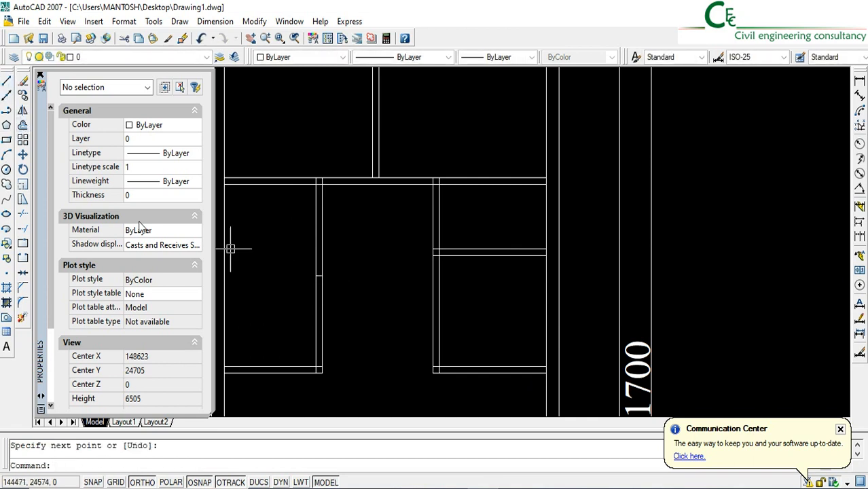
# Offset the short midpoint line 600 mm to both sides along the left room's partition wall
pyautogui.click(22, 125)
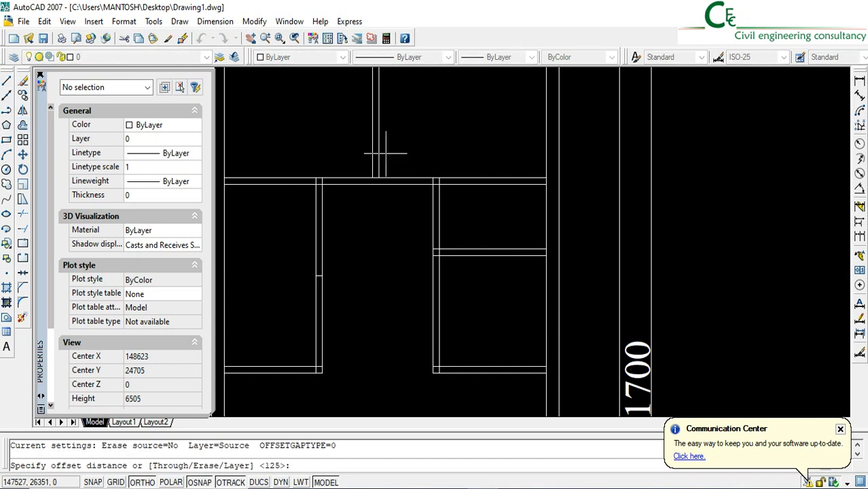
pyautogui.write('600')
pyautogui.press('Return')
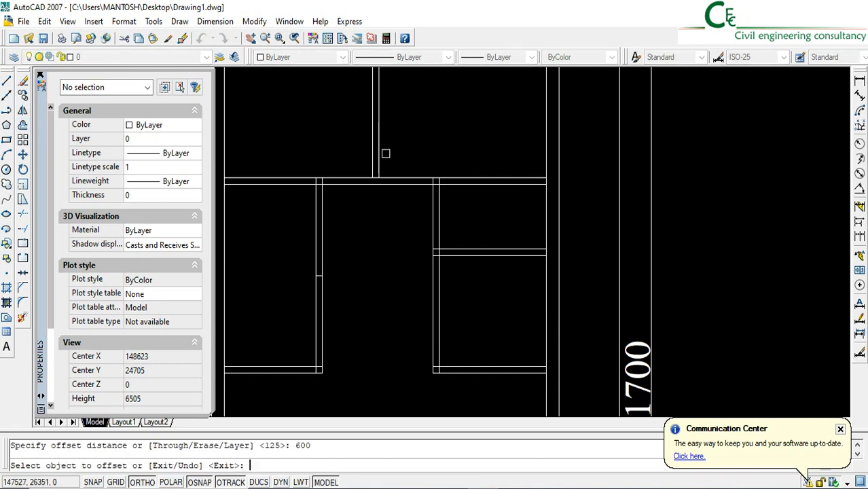
pyautogui.scroll(2, 304, 283)
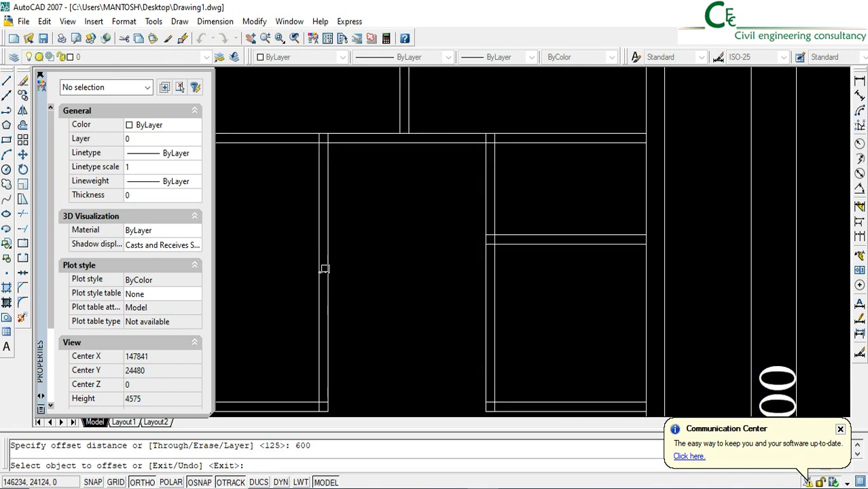
pyautogui.click(324, 271)
pyautogui.click(325, 219)
pyautogui.click(325, 272)
pyautogui.click(327, 353)
pyautogui.press('Return')
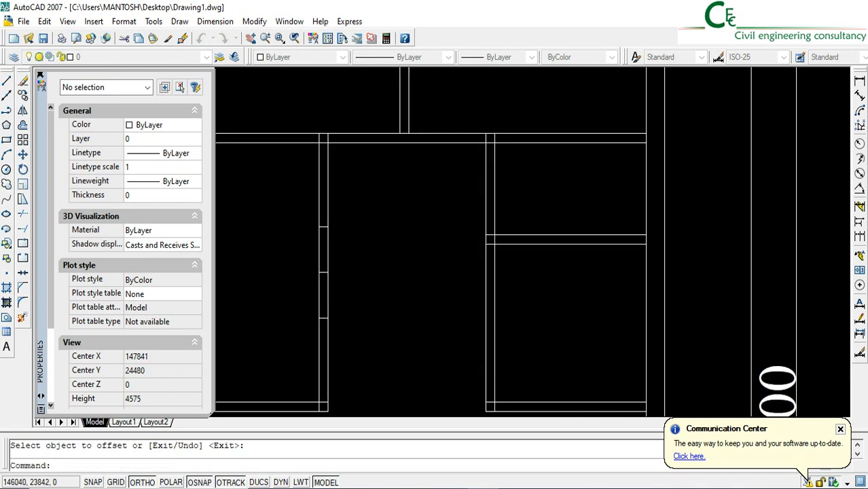
# Erase the midpoint line and trim the wall lines between its two offset copies to open the left room's partition
pyautogui.click(295, 256)
pyautogui.click(365, 292)
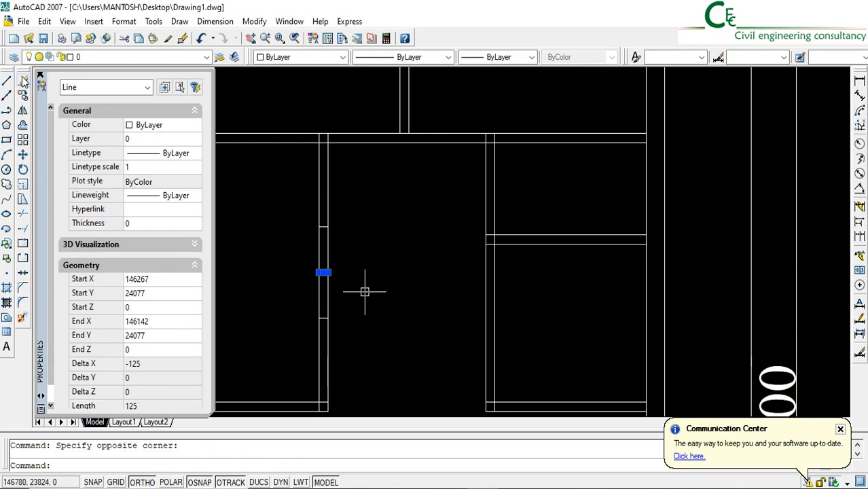
pyautogui.press('Delete')
pyautogui.write('tr')
pyautogui.press('Return')
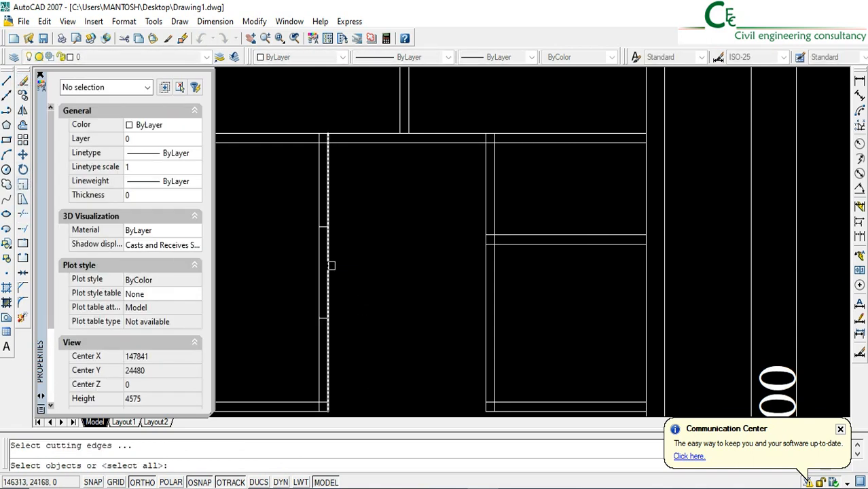
pyautogui.press('Return')
pyautogui.click(363, 277)
pyautogui.click(281, 262)
# Trim the overlapping lines at the left room's wall junctions with the rear wall, front wall and left outer wall
pyautogui.scroll(5, 318, 123)
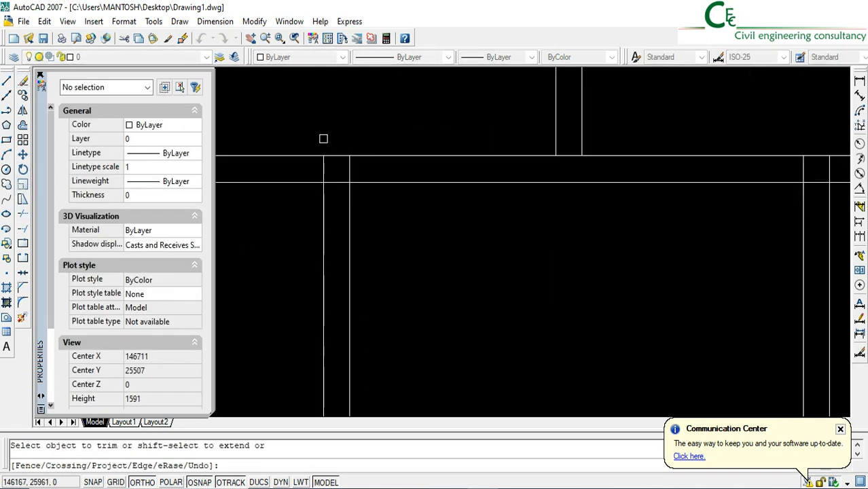
pyautogui.click(370, 166)
pyautogui.click(292, 158)
pyautogui.click(342, 182)
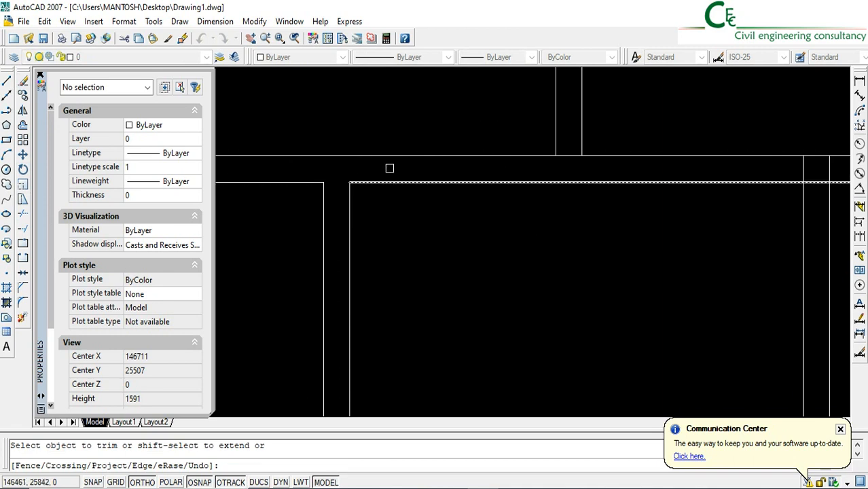
pyautogui.scroll(-3, 389, 168)
pyautogui.scroll(4, 379, 213)
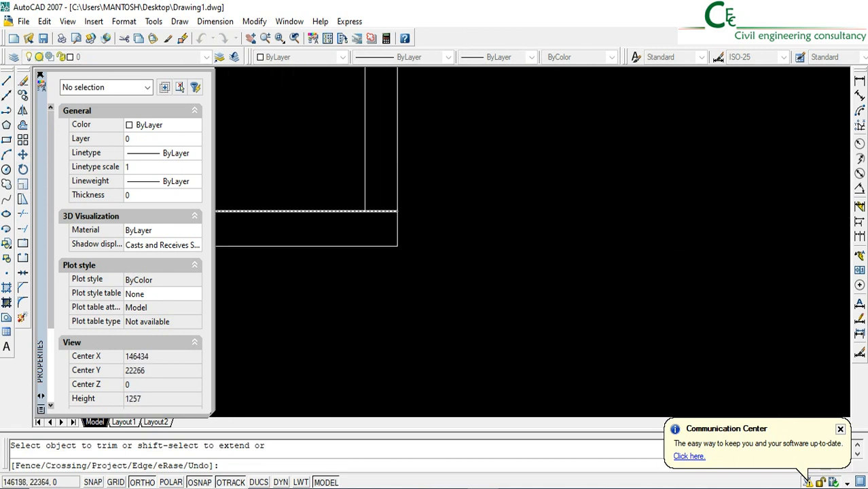
pyautogui.scroll(-3, 407, 231)
pyautogui.scroll(2, 309, 288)
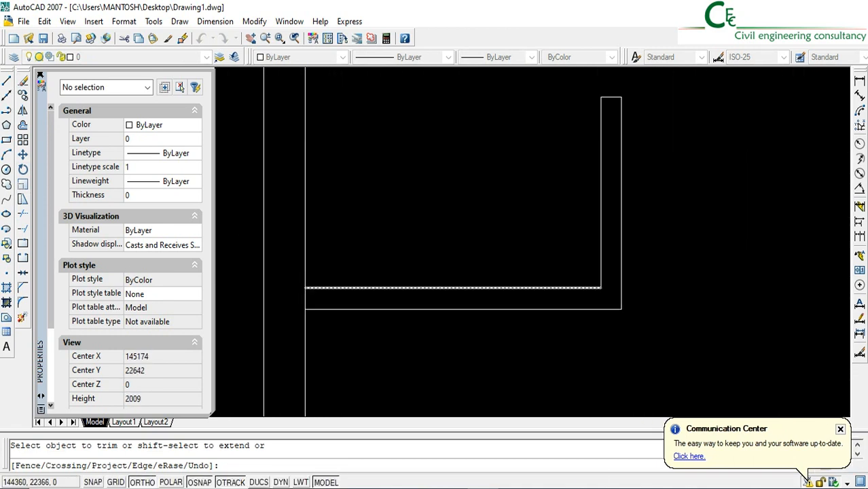
pyautogui.scroll(-1, 390, 290)
pyautogui.scroll(1, 473, 295)
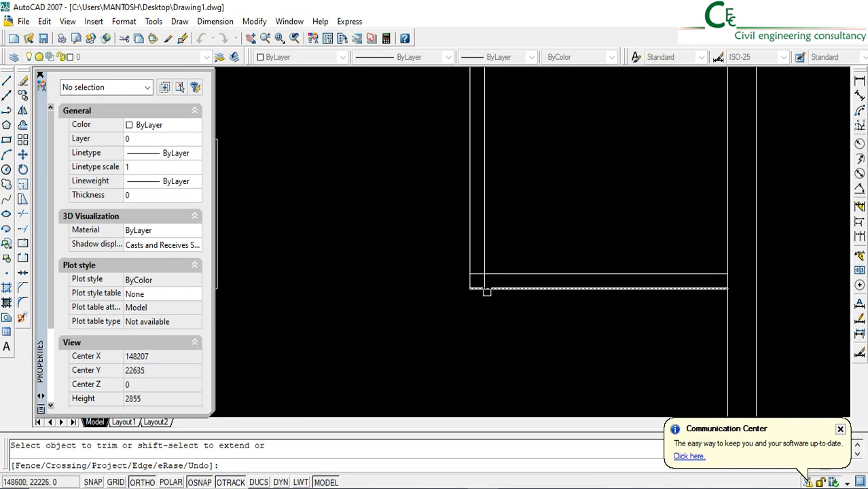
# Trim the overlapping lines at the small rooms' front-left corner and where their front wall meets the right outer wall
pyautogui.click(485, 282)
pyautogui.click(476, 275)
pyautogui.click(726, 282)
pyautogui.scroll(-4, 685, 278)
pyautogui.moveTo(655, 233); pyautogui.dragTo(528, 442, button='middle')
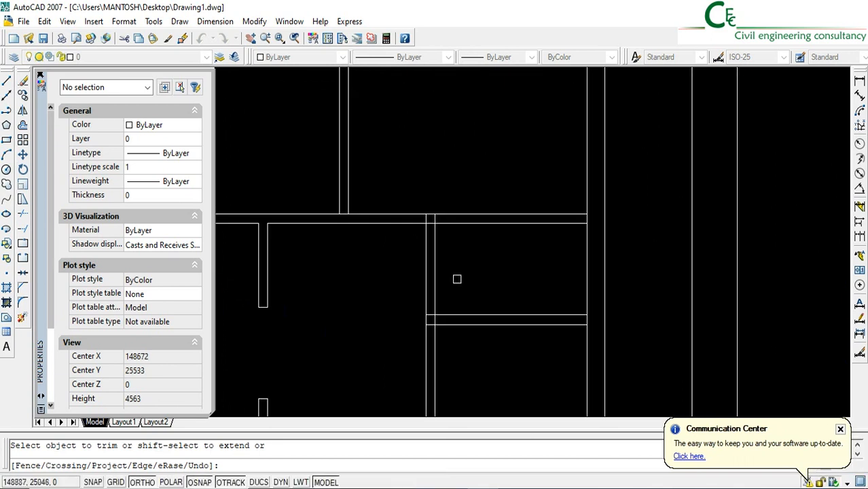
pyautogui.moveTo(398, 239); pyautogui.dragTo(450, 211, button='middle')
pyautogui.scroll(-8, 439, 212)
pyautogui.moveTo(442, 312); pyautogui.dragTo(431, 243, button='middle')
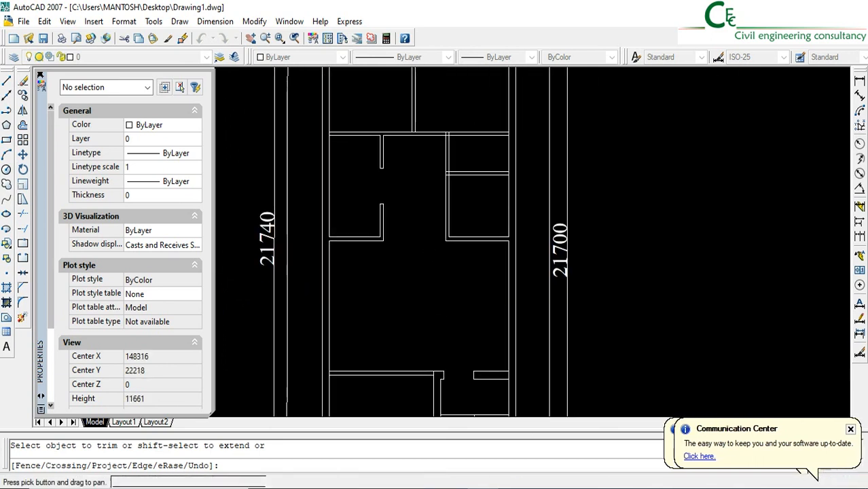
pyautogui.press('Return')
# Examine the layout from the staircase entrance through the central hall and small rooms to the rear rooms
pyautogui.moveTo(393, 363); pyautogui.dragTo(402, 356, button='middle')
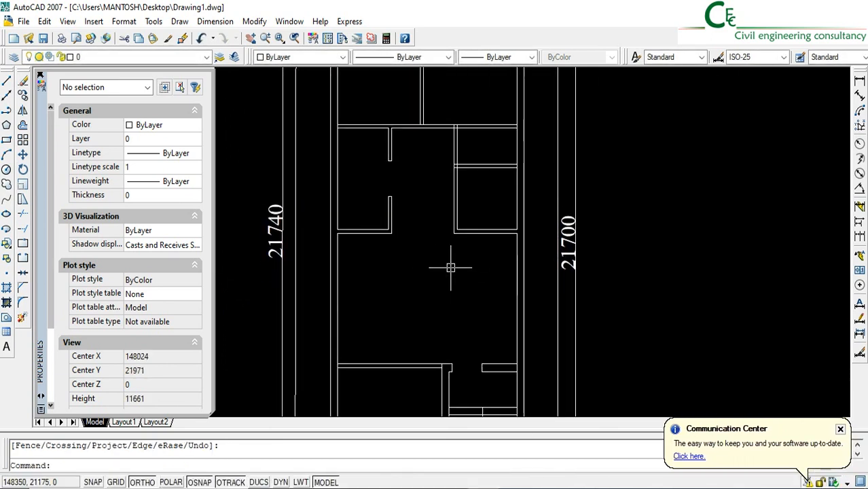
pyautogui.moveTo(429, 212)
pyautogui.mouseDown(button='middle')
pyautogui.moveTo(419, 234)
pyautogui.moveTo(416, 214)
pyautogui.mouseUp(button='middle')
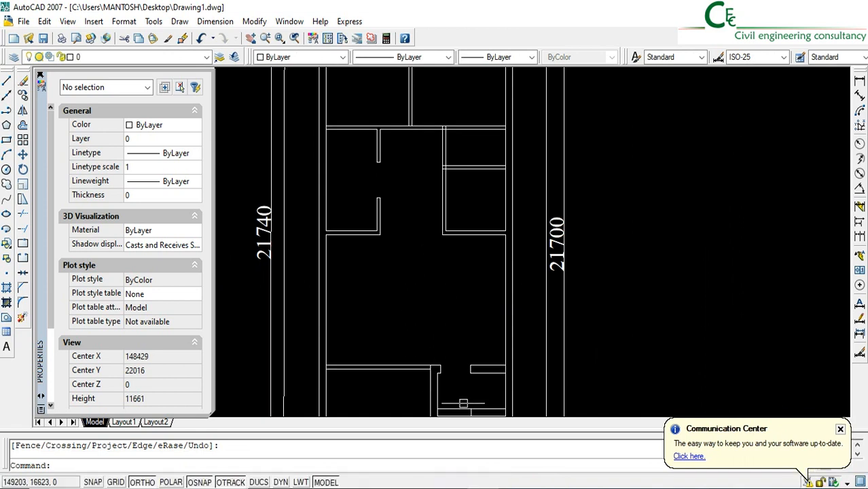
pyautogui.moveTo(464, 404); pyautogui.dragTo(454, 313, button='middle')
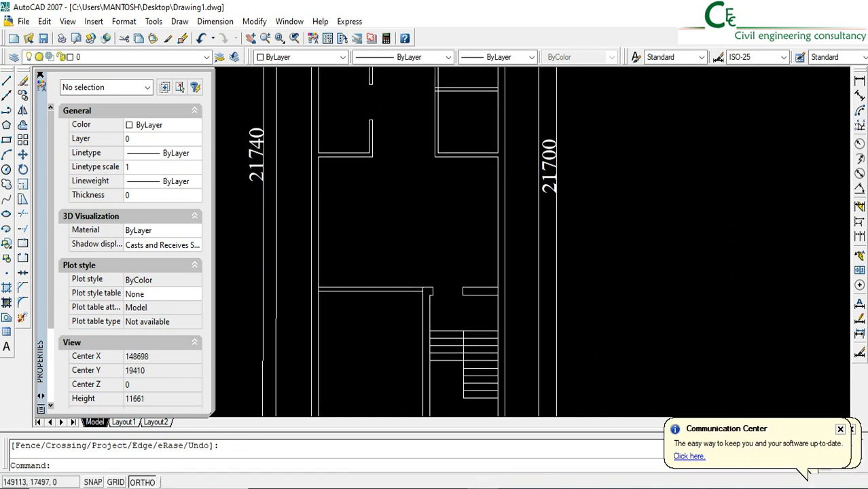
pyautogui.click(457, 291)
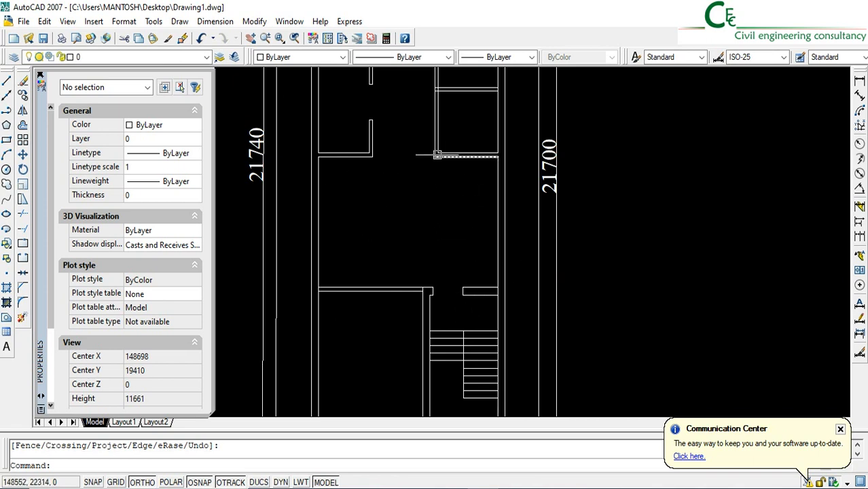
pyautogui.moveTo(443, 155); pyautogui.dragTo(454, 250, button='middle')
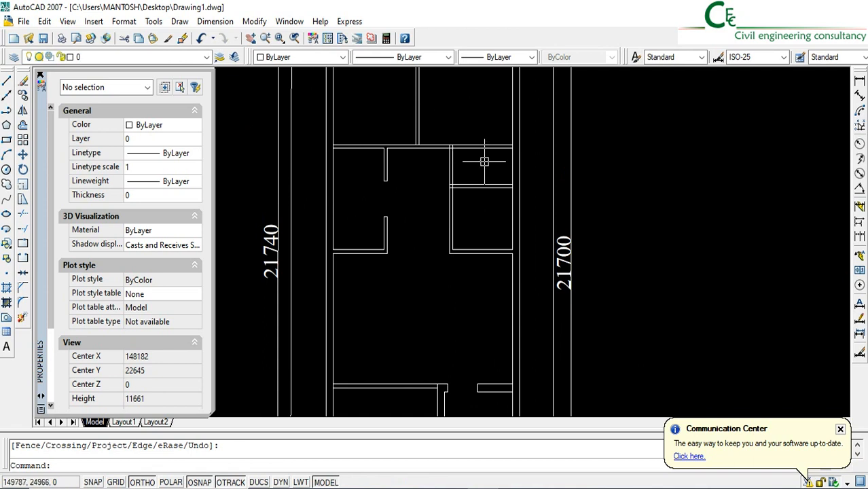
pyautogui.moveTo(465, 205); pyautogui.dragTo(453, 252, button='middle')
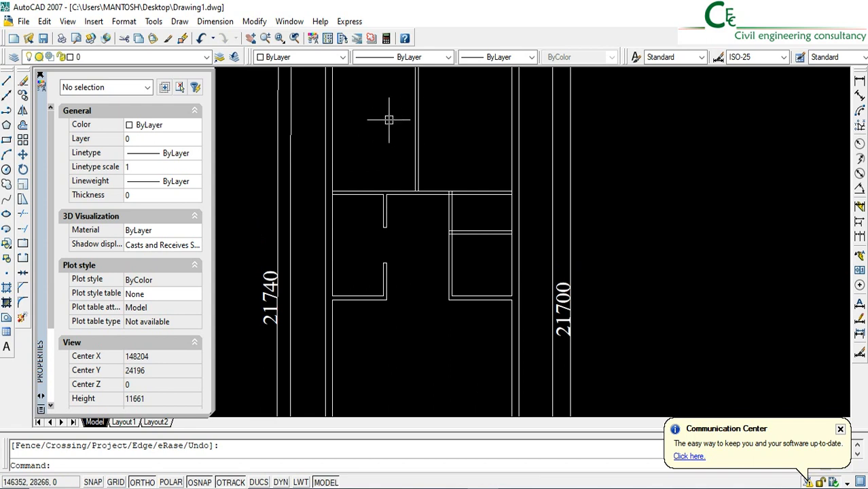
# Start another Offset for the walls around the rear and middle rooms
pyautogui.scroll(-2, 388, 119)
pyautogui.scroll(3, 429, 185)
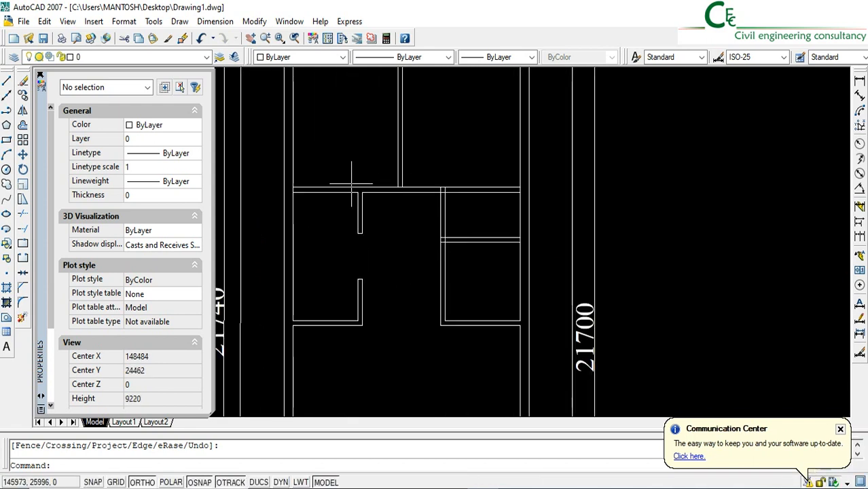
pyautogui.click(22, 125)
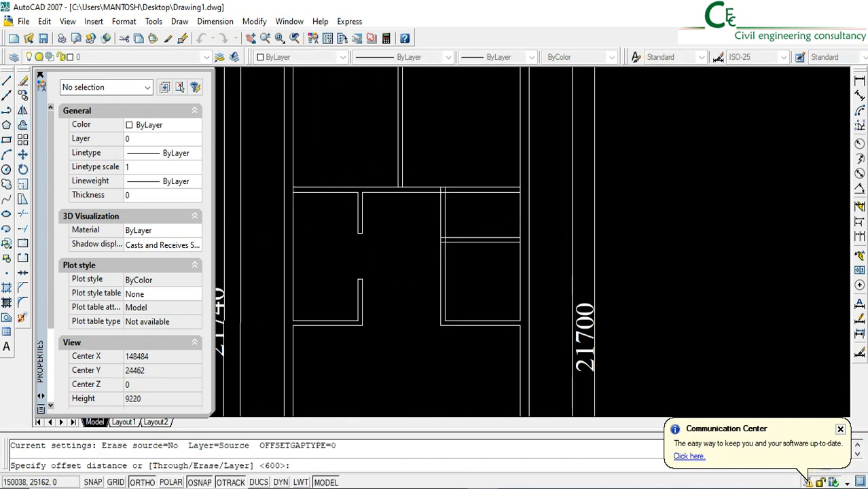